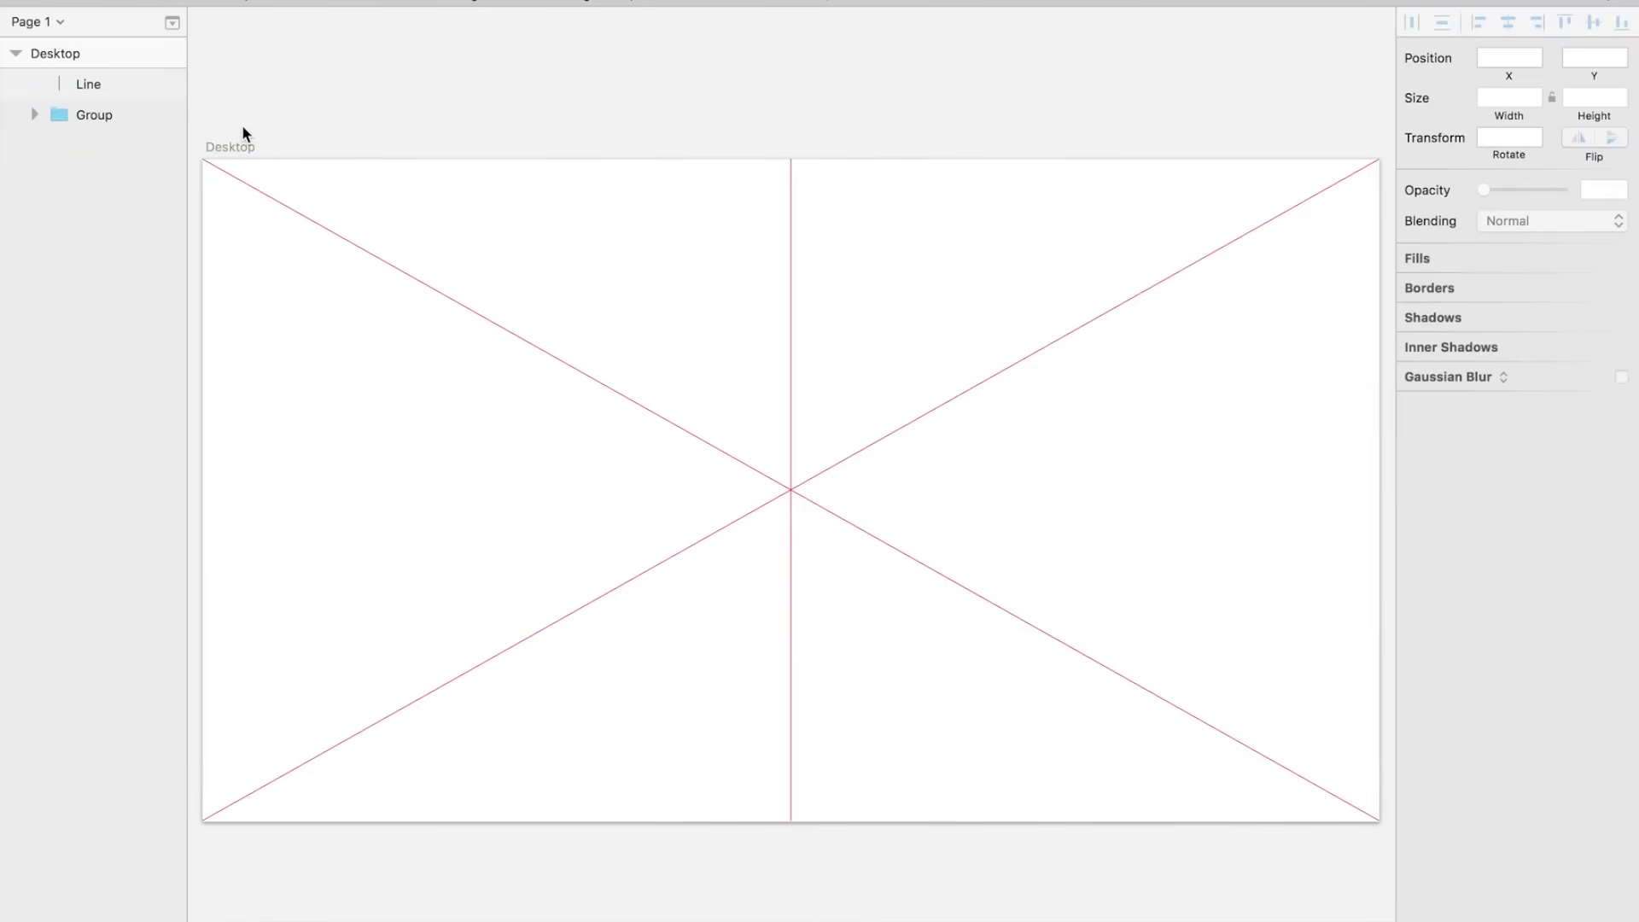
# - Select the Desktop artboard and inspect its two diagonal lines
pyautogui.click(243, 154)
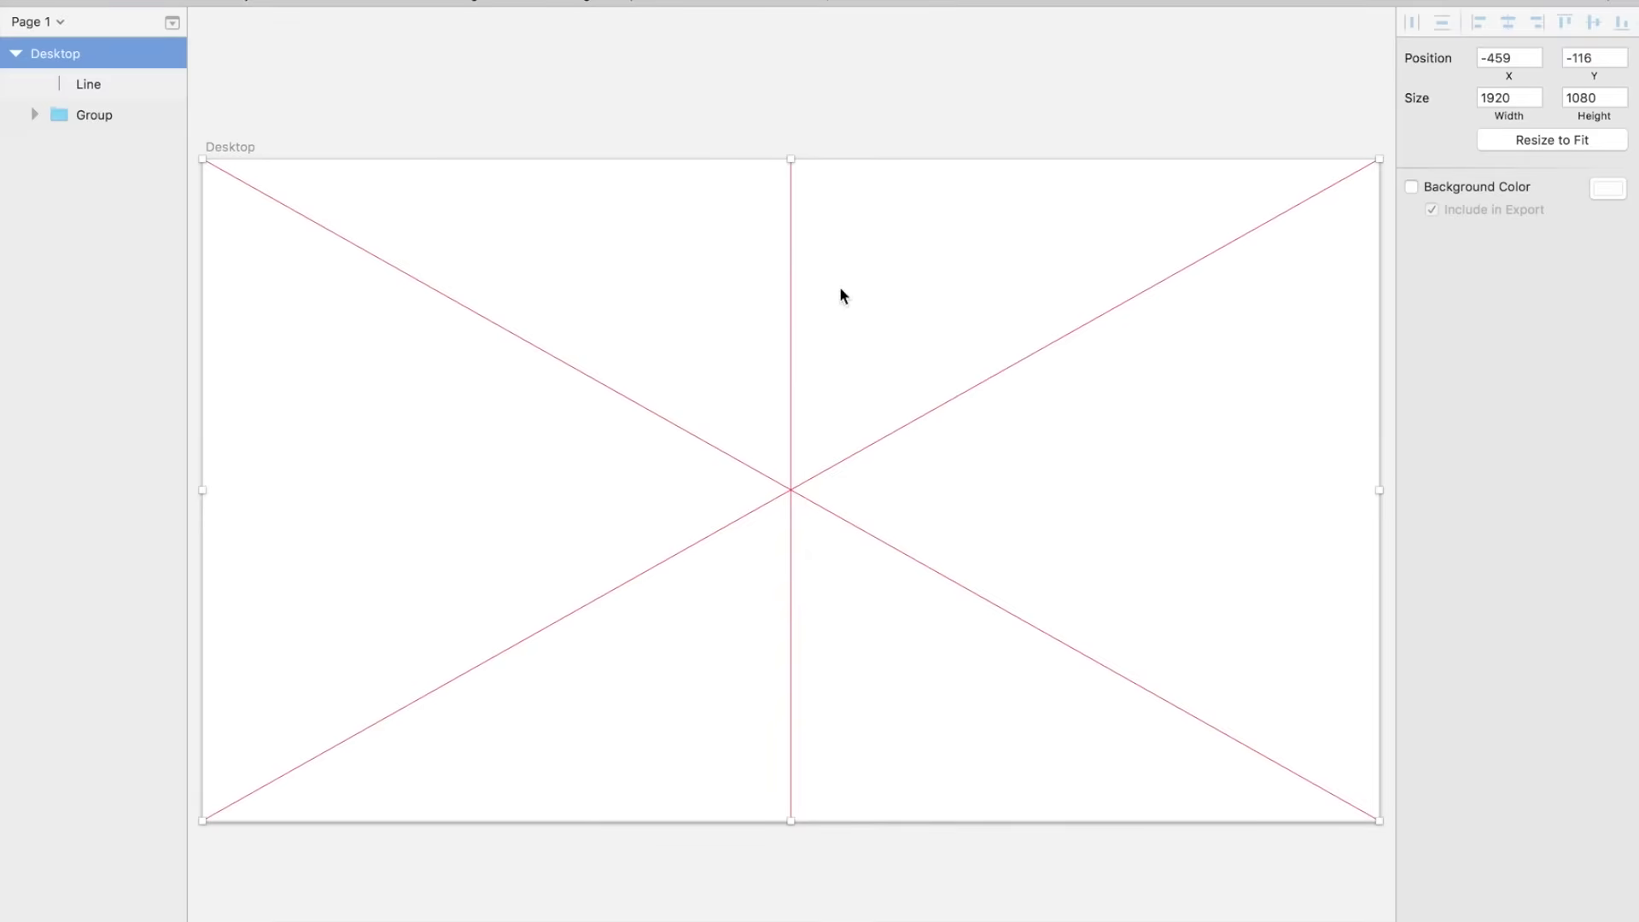
pyautogui.click(818, 92)
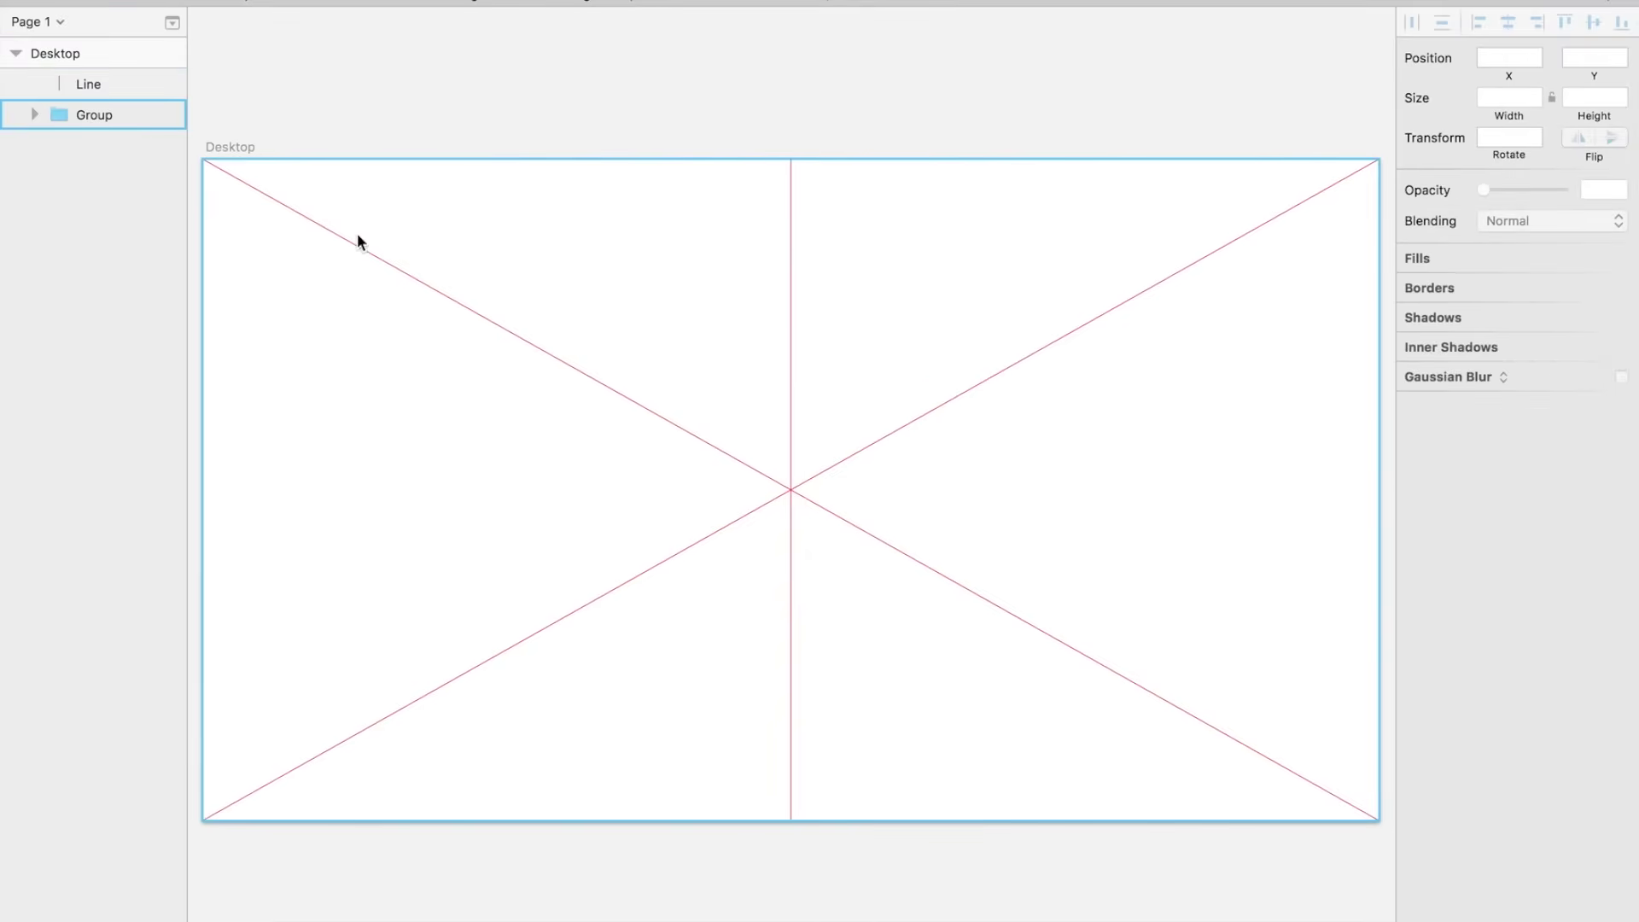
pyautogui.click(362, 255)
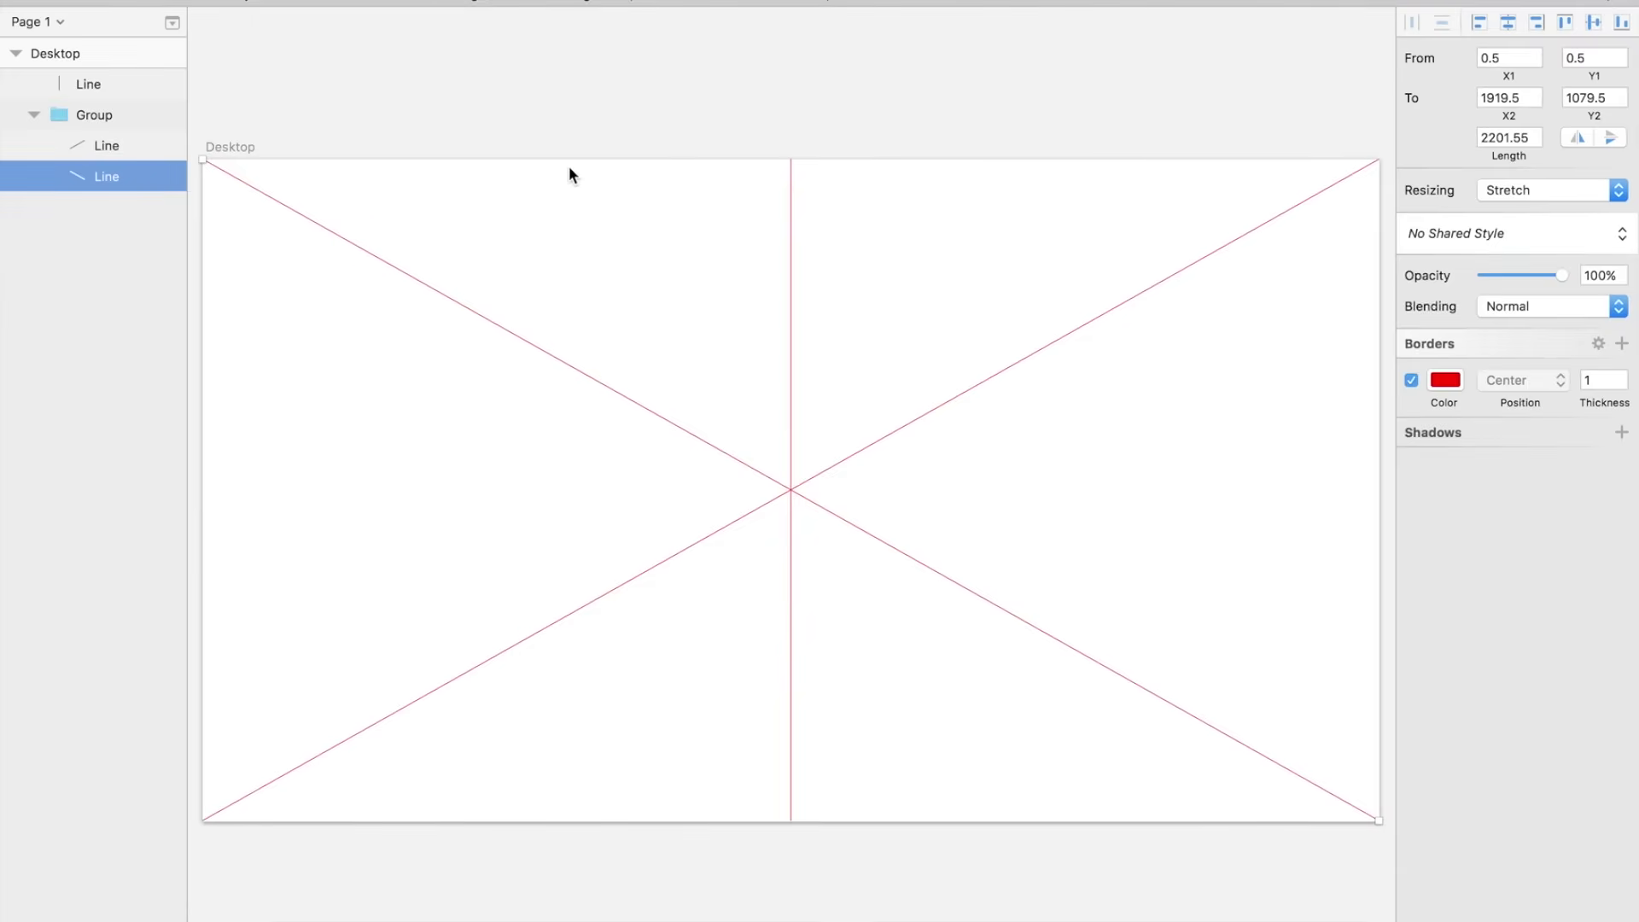
pyautogui.click(555, 113)
pyautogui.click(388, 261)
pyautogui.click(1372, 163)
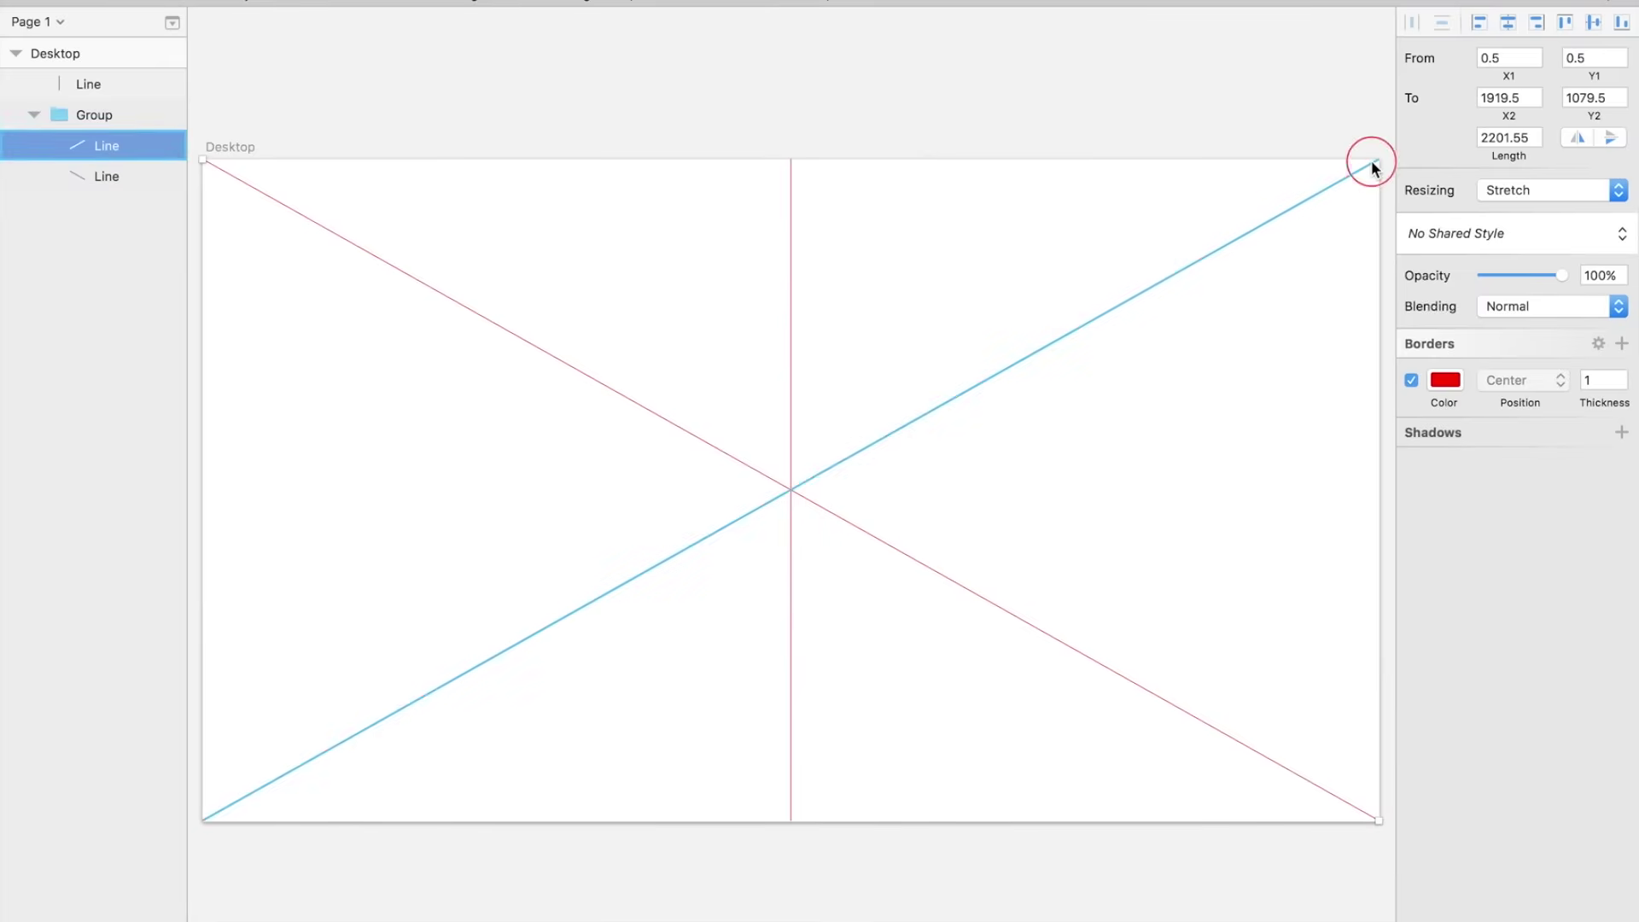
pyautogui.click(1204, 71)
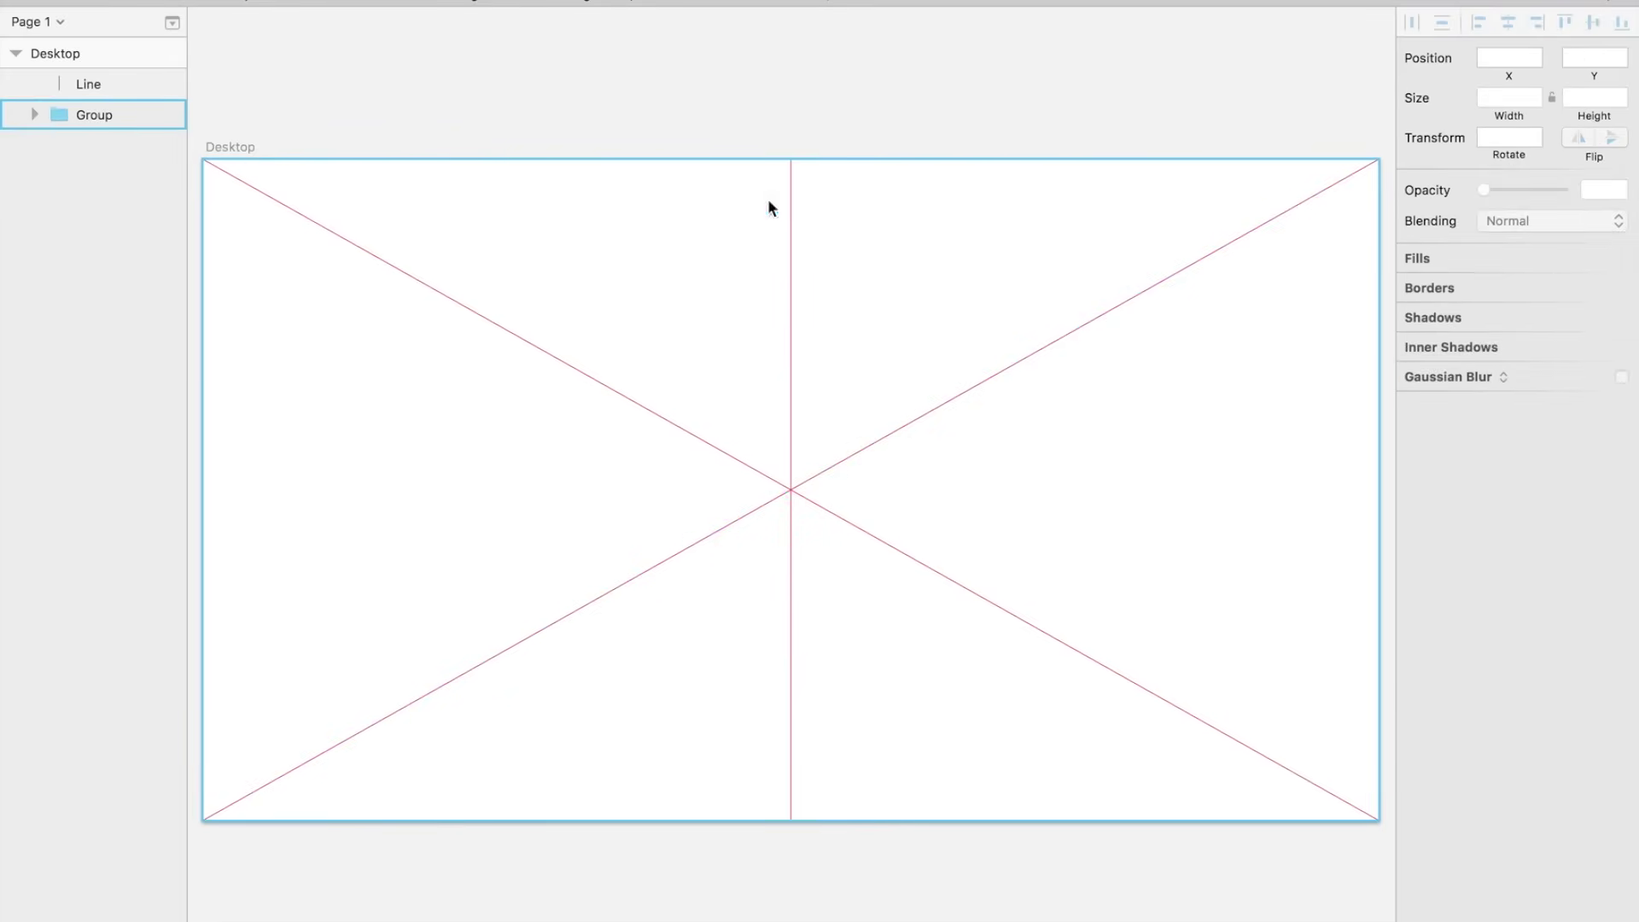
# - Bring back the horizontal line on the Desktop and unhide both the horizontal and vertical lines
pyautogui.press('super+z')
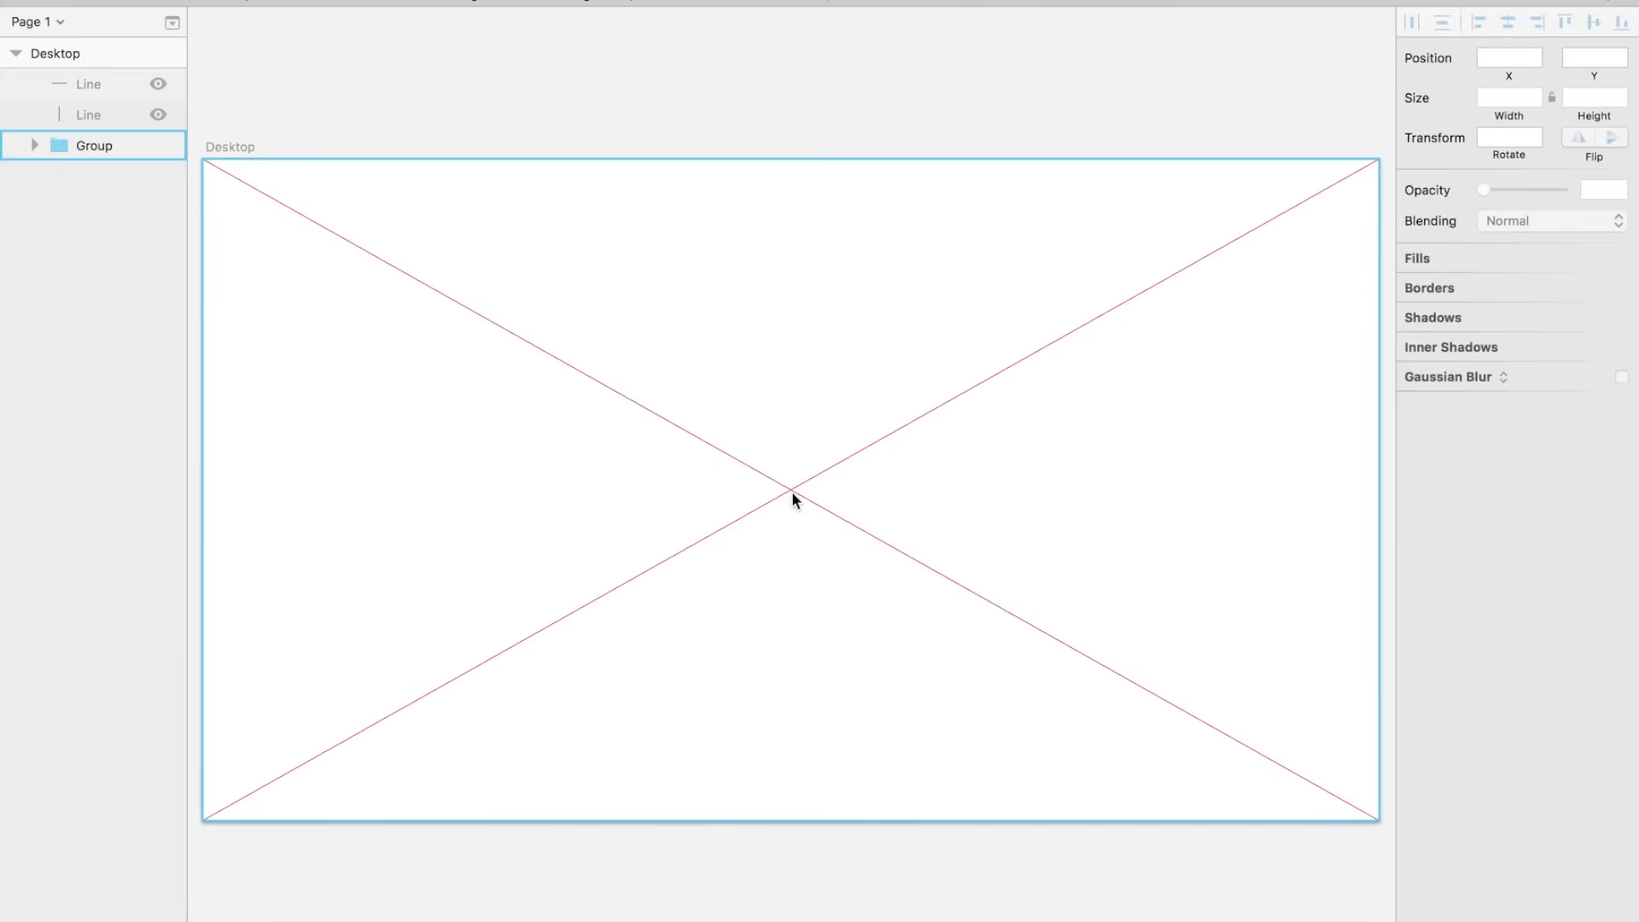
pyautogui.click(158, 83)
pyautogui.click(158, 116)
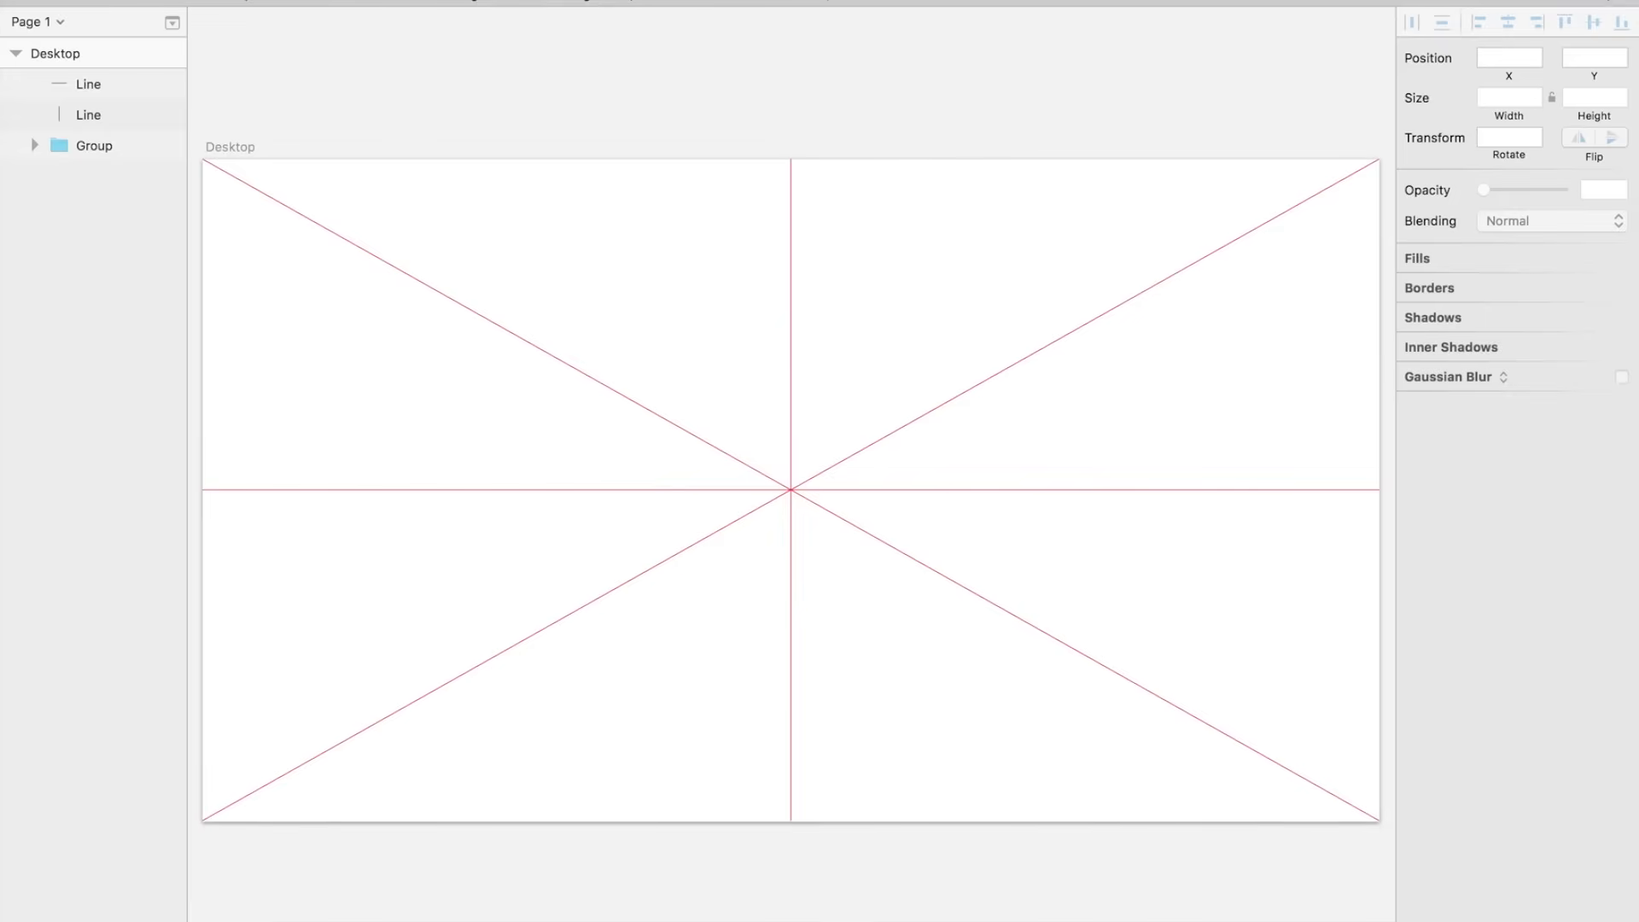
pyautogui.scroll(5, 367, 89)
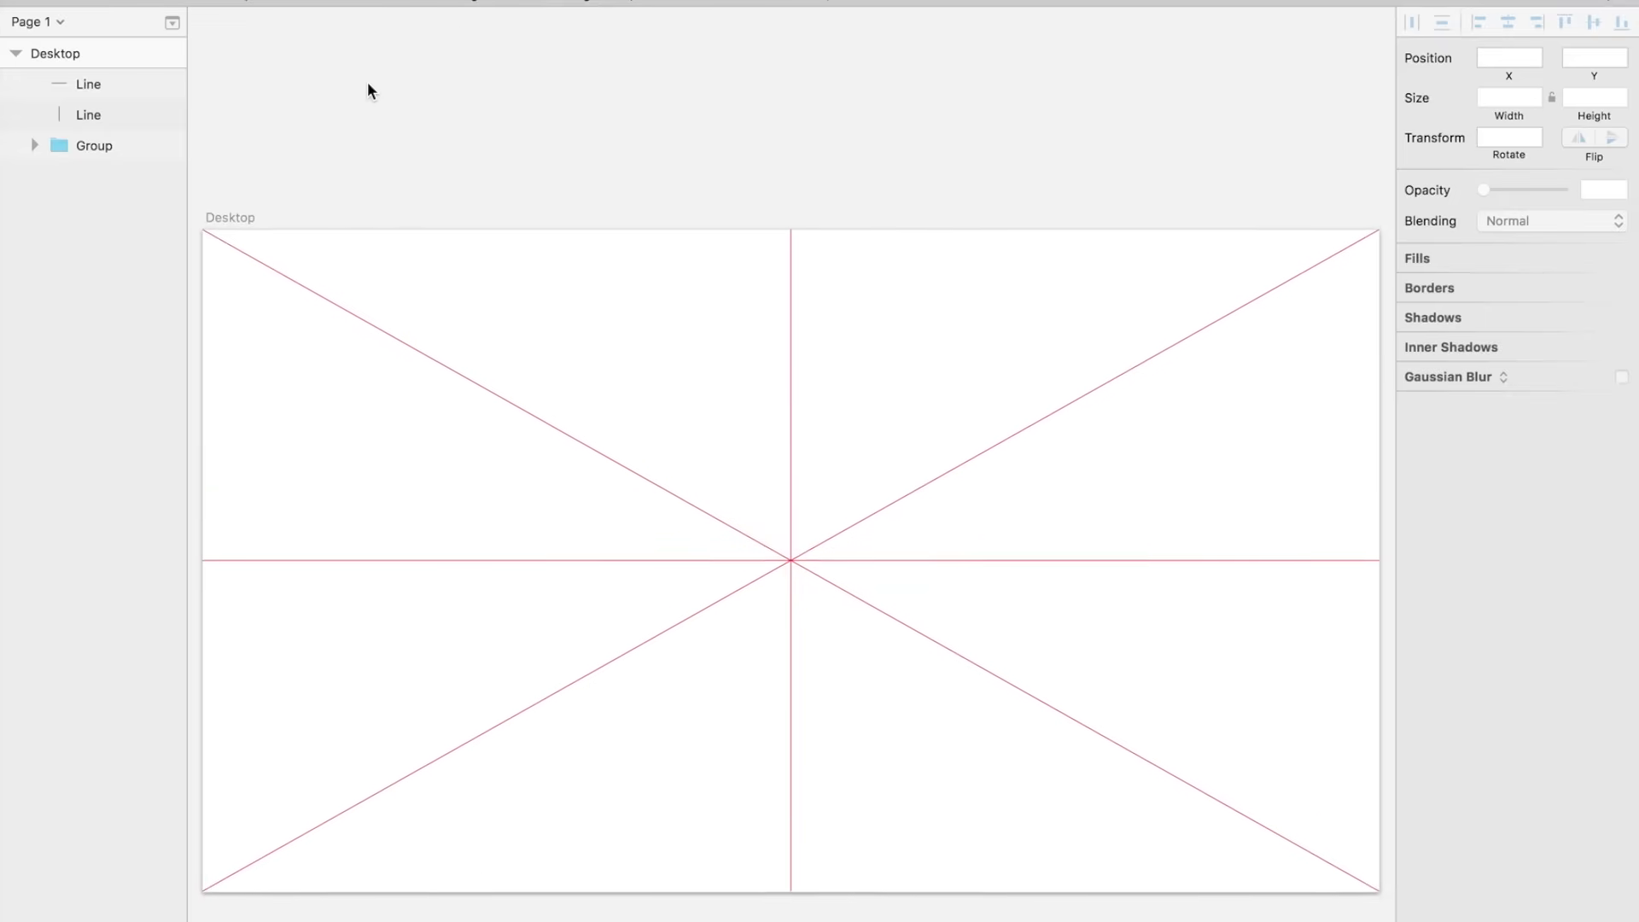
# - Draw a small and a wide test artboard above the Desktop
pyautogui.press('a')
pyautogui.moveTo(275, 67); pyautogui.dragTo(518, 268)
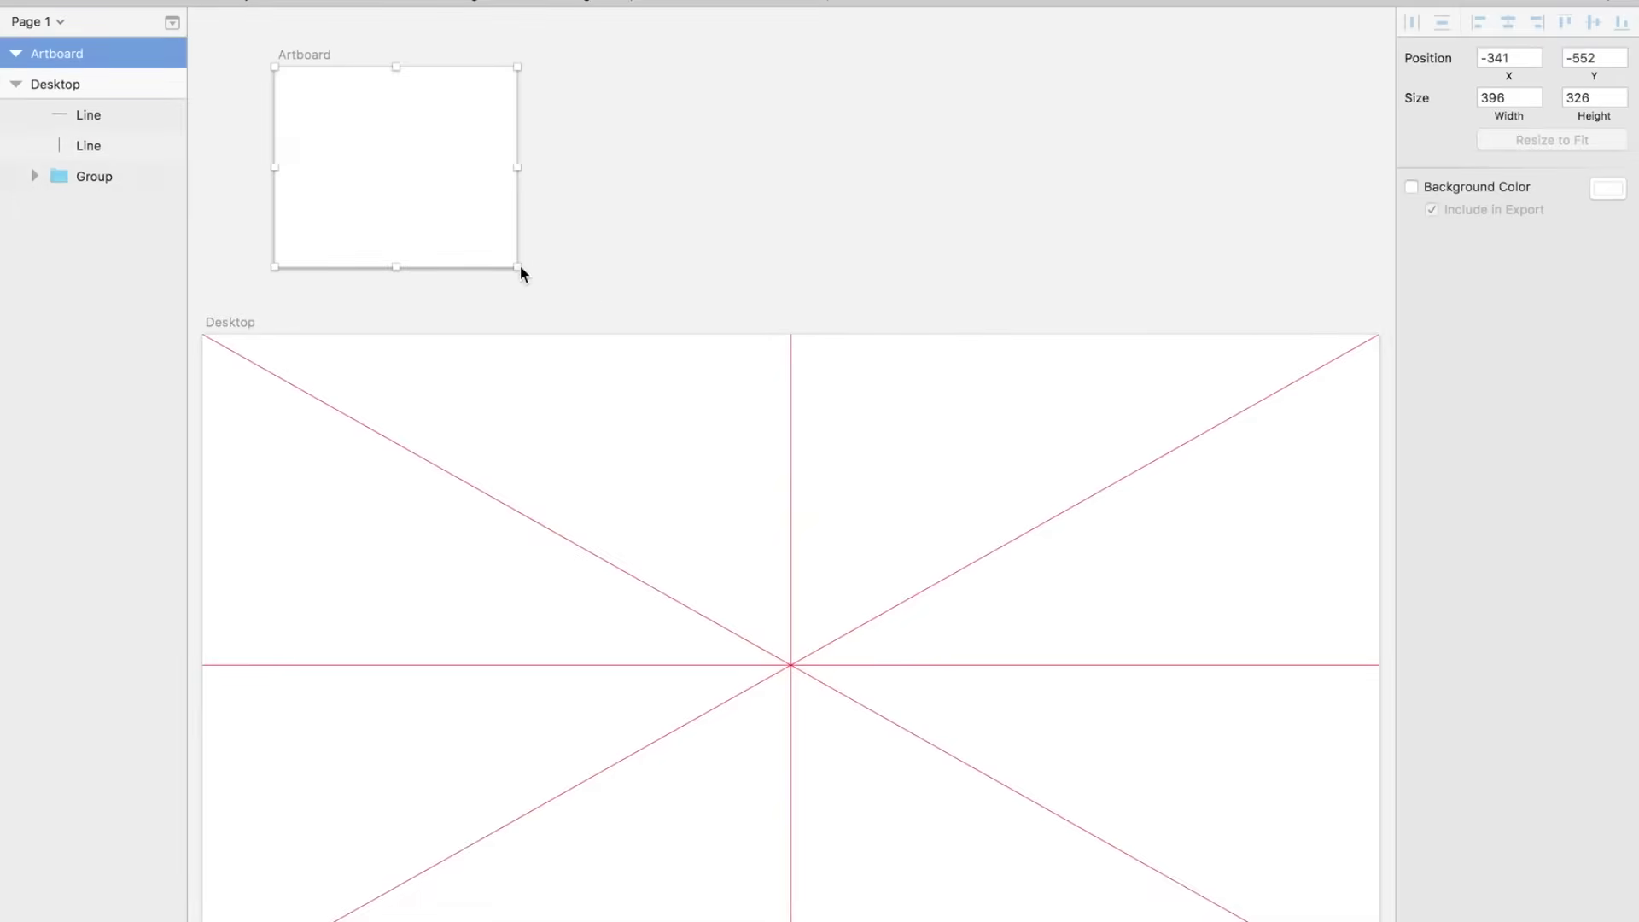
pyautogui.click(824, 216)
pyautogui.press('a')
pyautogui.moveTo(658, 52)
pyautogui.mouseDown()
pyautogui.moveTo(910, 88)
pyautogui.moveTo(1238, 192)
pyautogui.mouseUp()
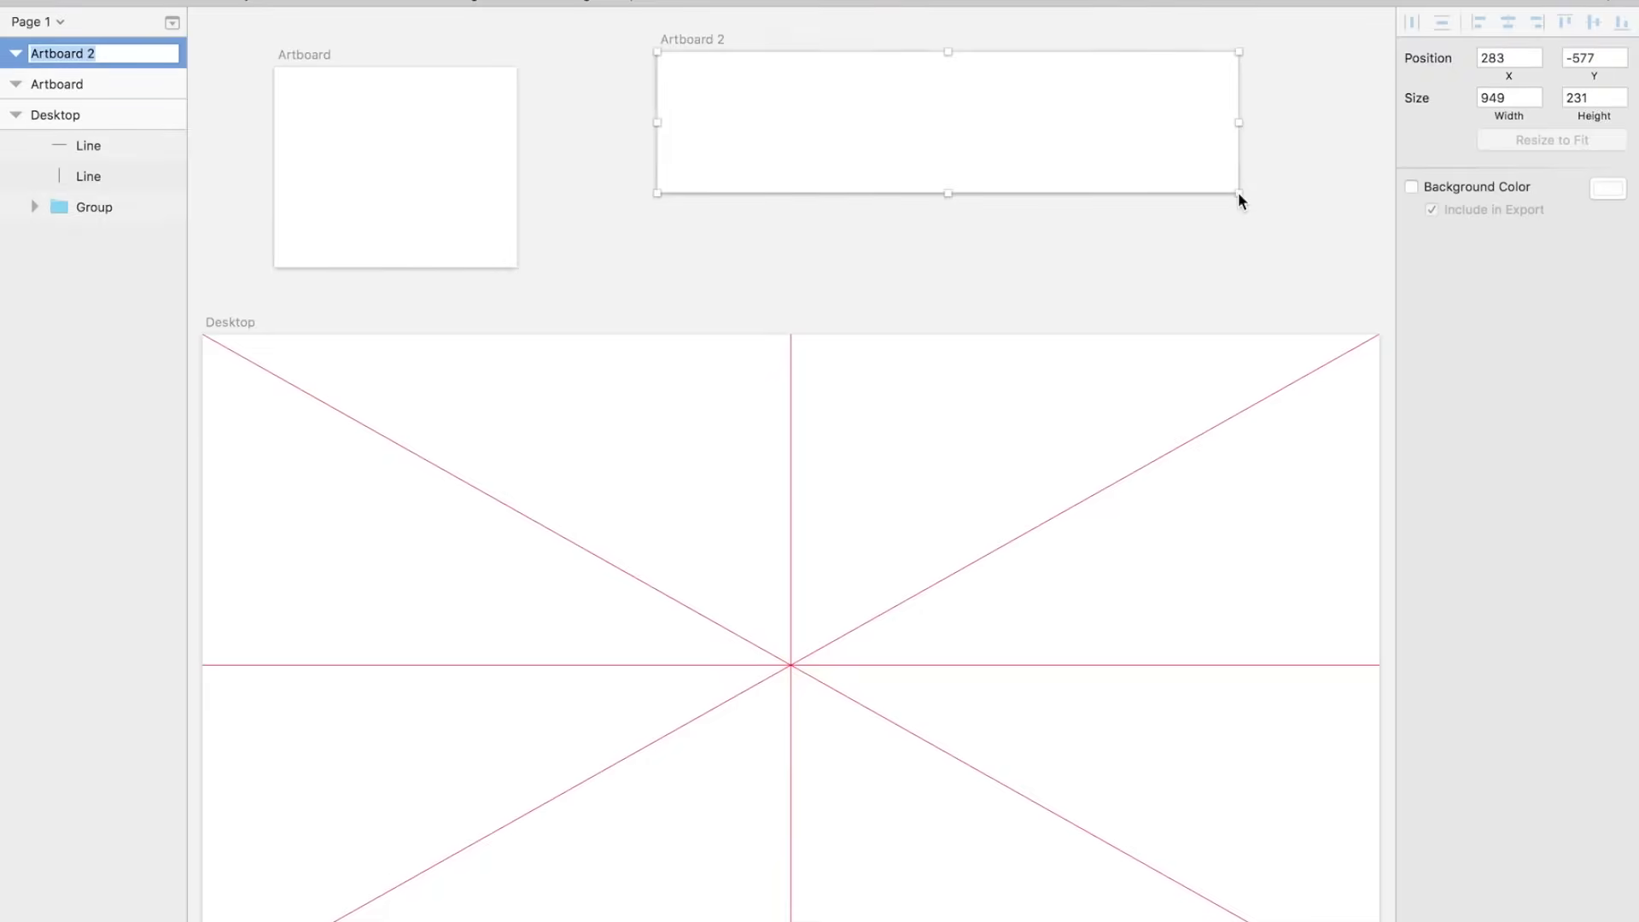
# - Group the diagonal Group and both lines together into Group 2
pyautogui.click(94, 206)
pyautogui.keyDown('shift'); pyautogui.click(96, 145); pyautogui.keyUp('shift')
pyautogui.press('super+g')
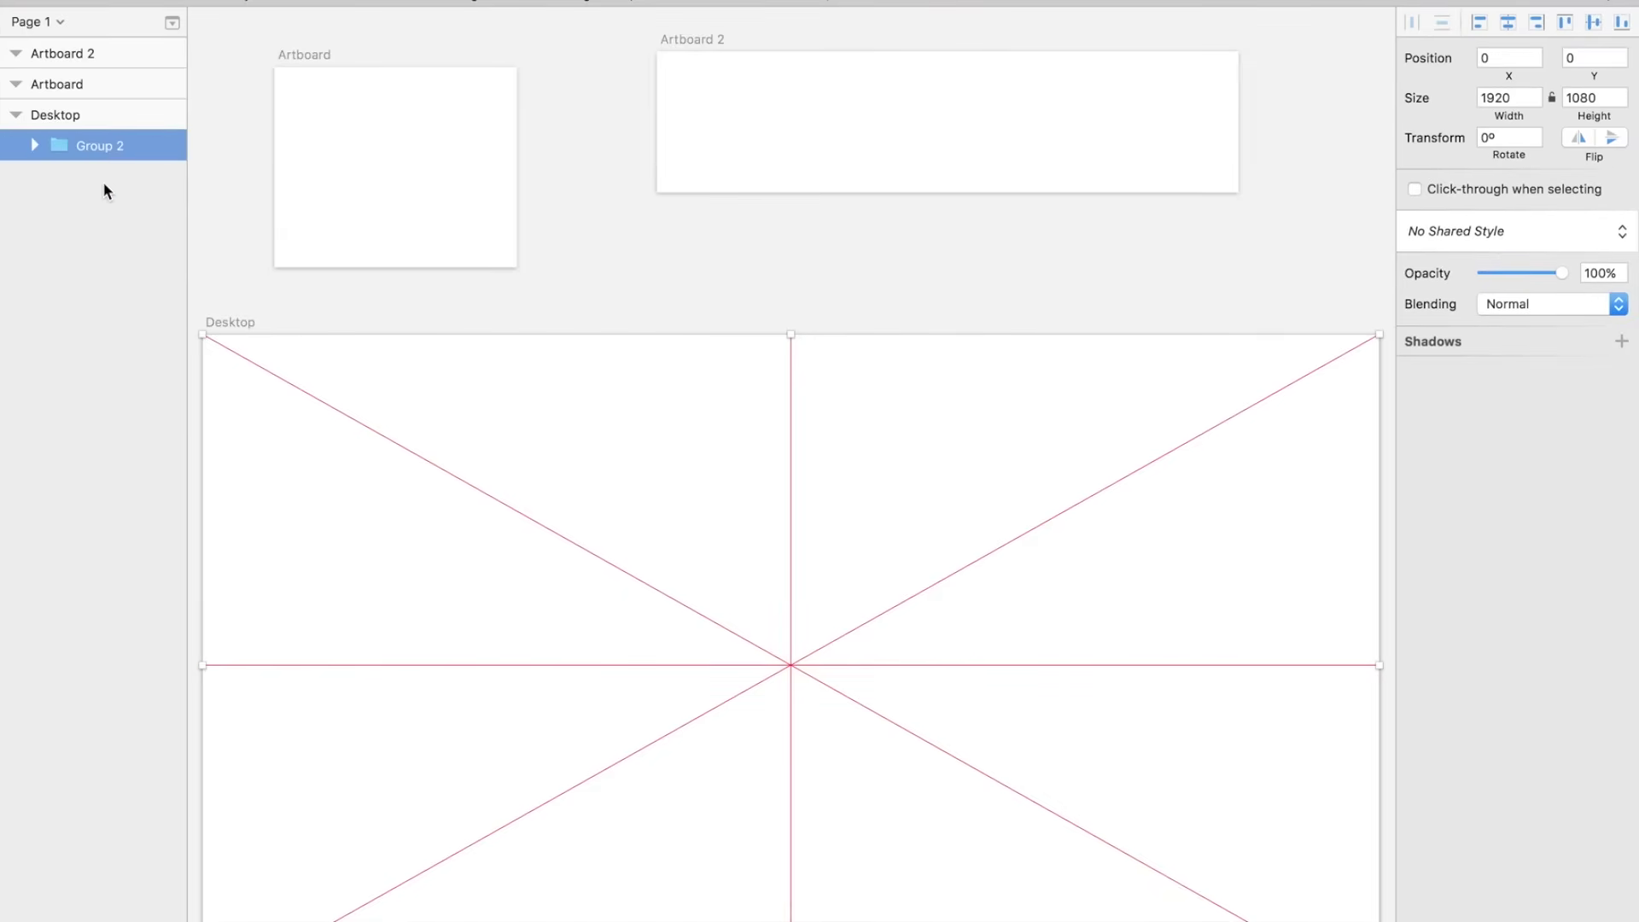
pyautogui.click(766, 511)
pyautogui.click(746, 169)
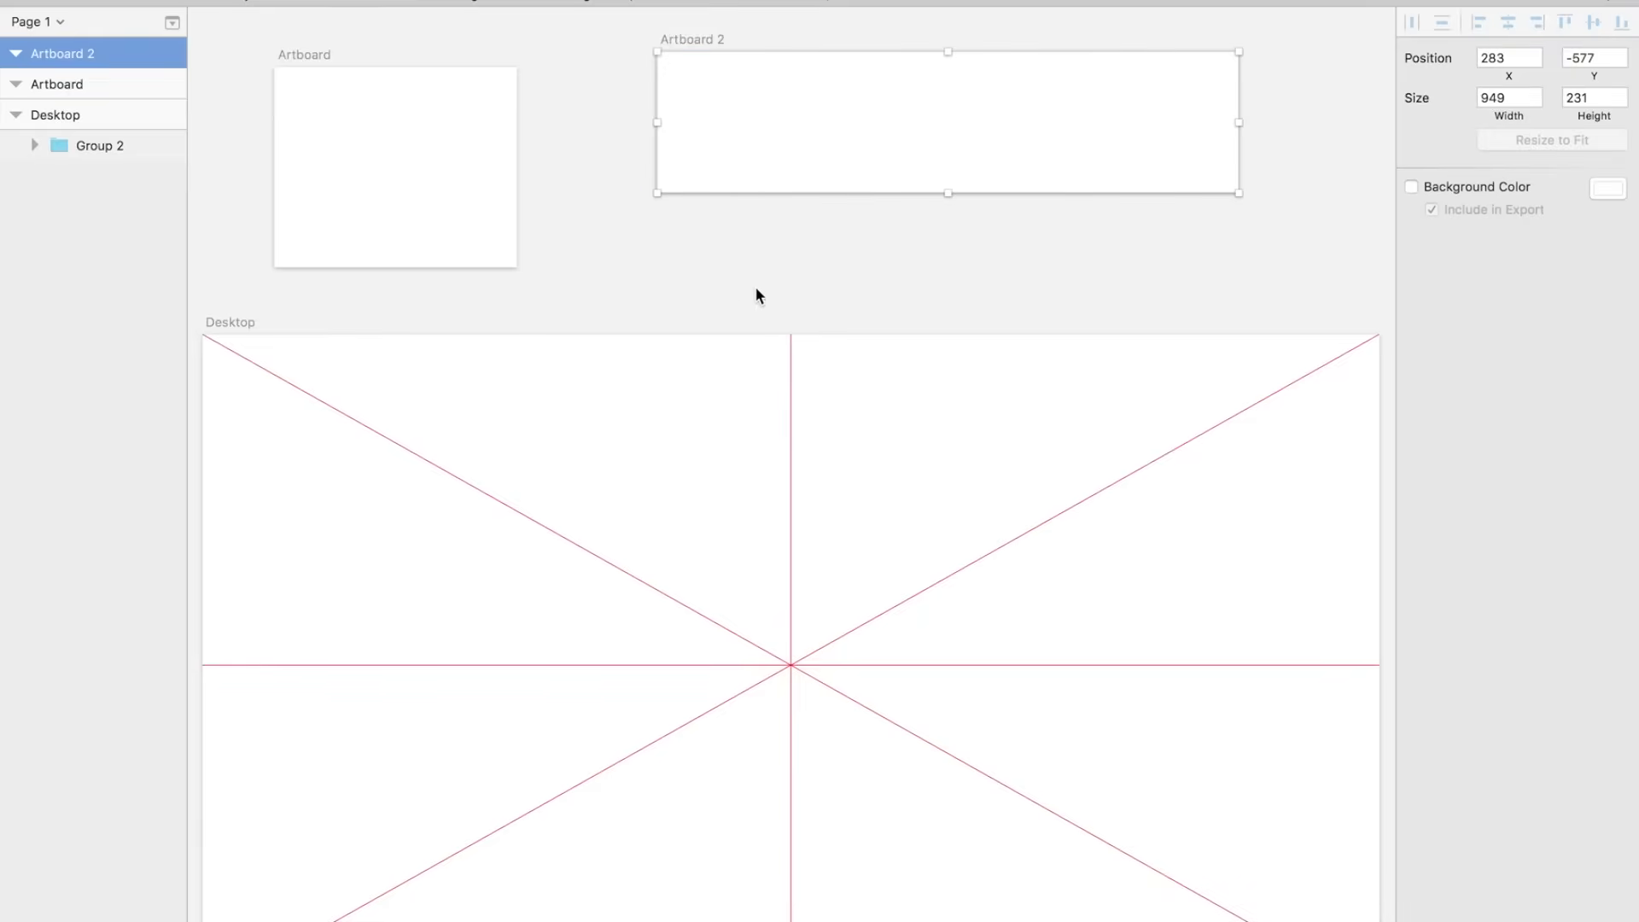
pyautogui.click(777, 471)
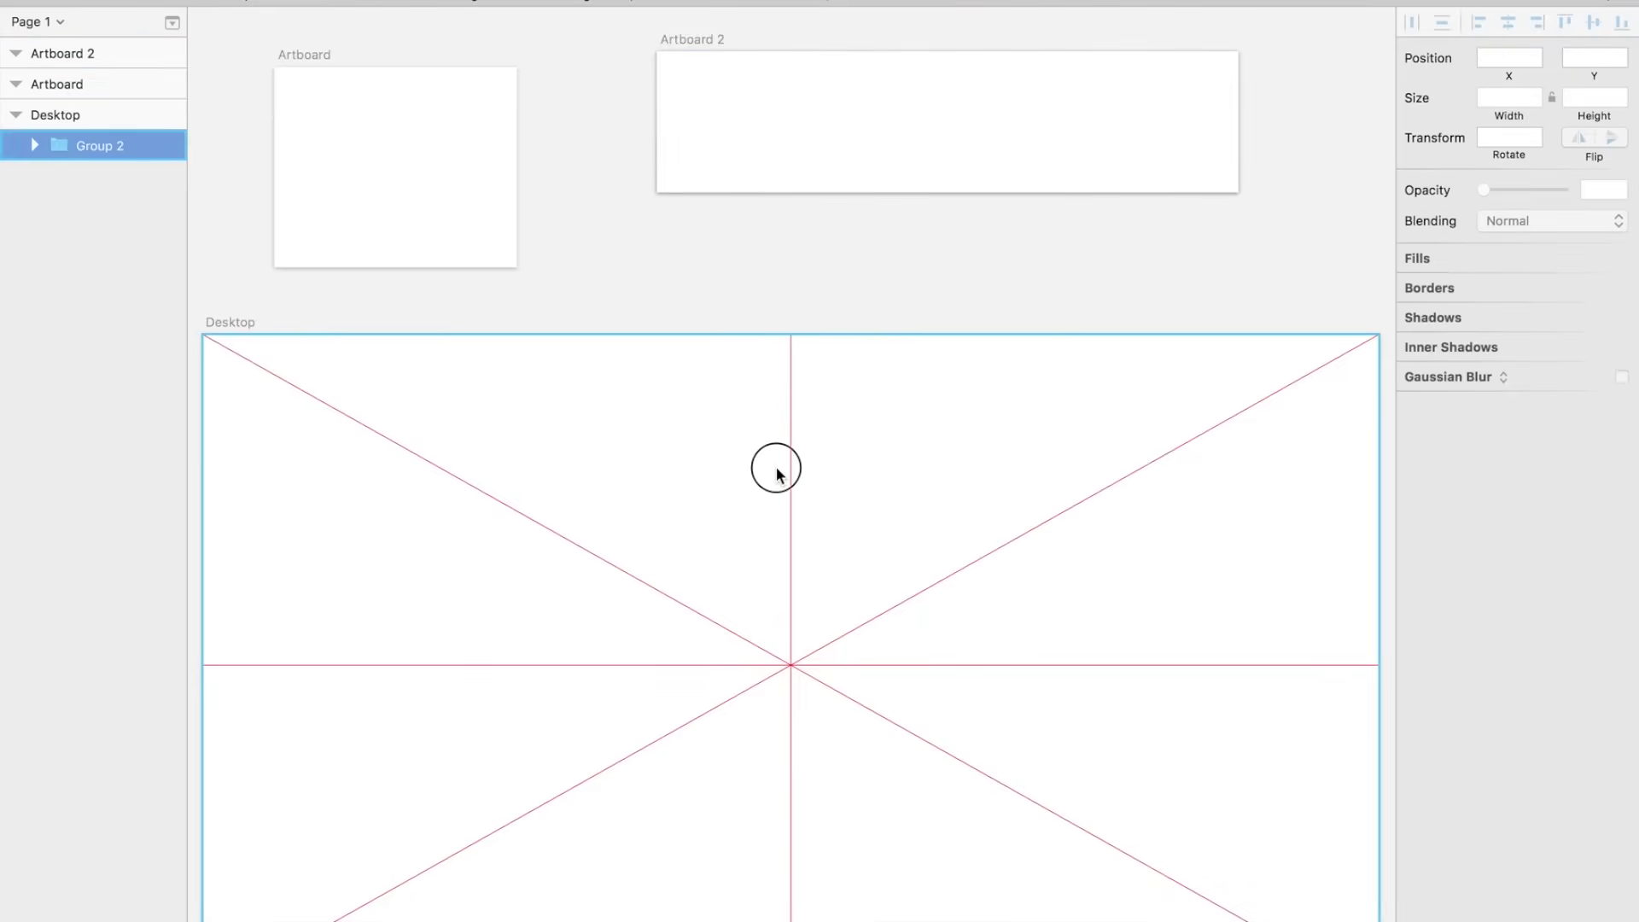
# - Paste a copy of Group 2 into Artboard 2 and resize it to fit the artboard
pyautogui.click(683, 48)
pyautogui.press('super+v')
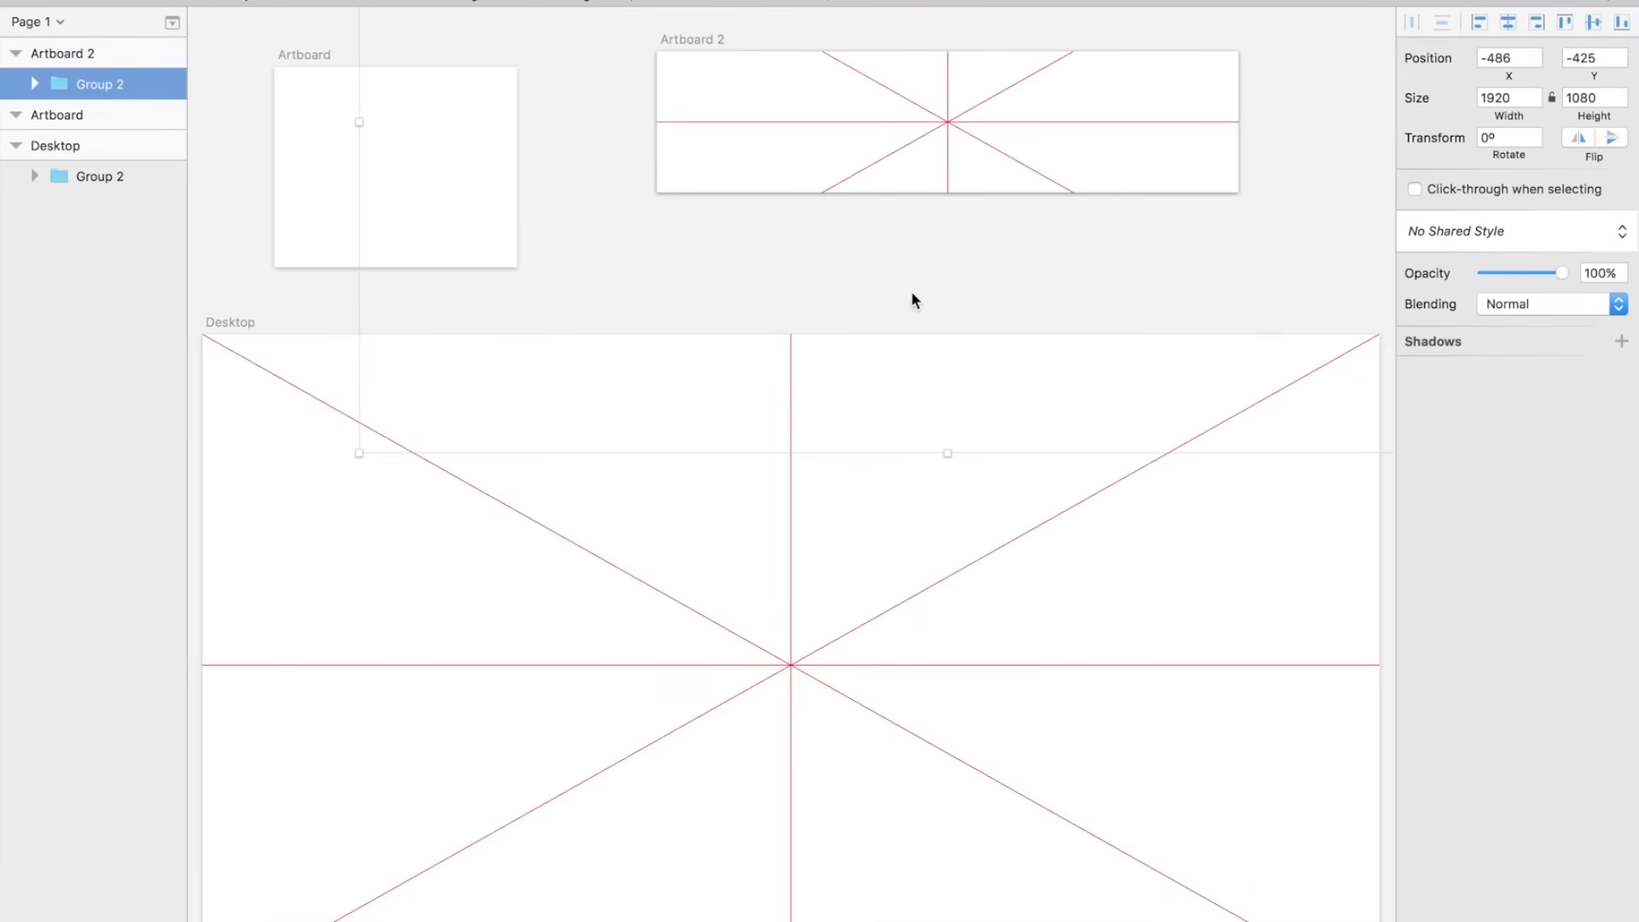
pyautogui.moveTo(946, 453); pyautogui.dragTo(834, 637)
pyautogui.scroll(3, 958, 206)
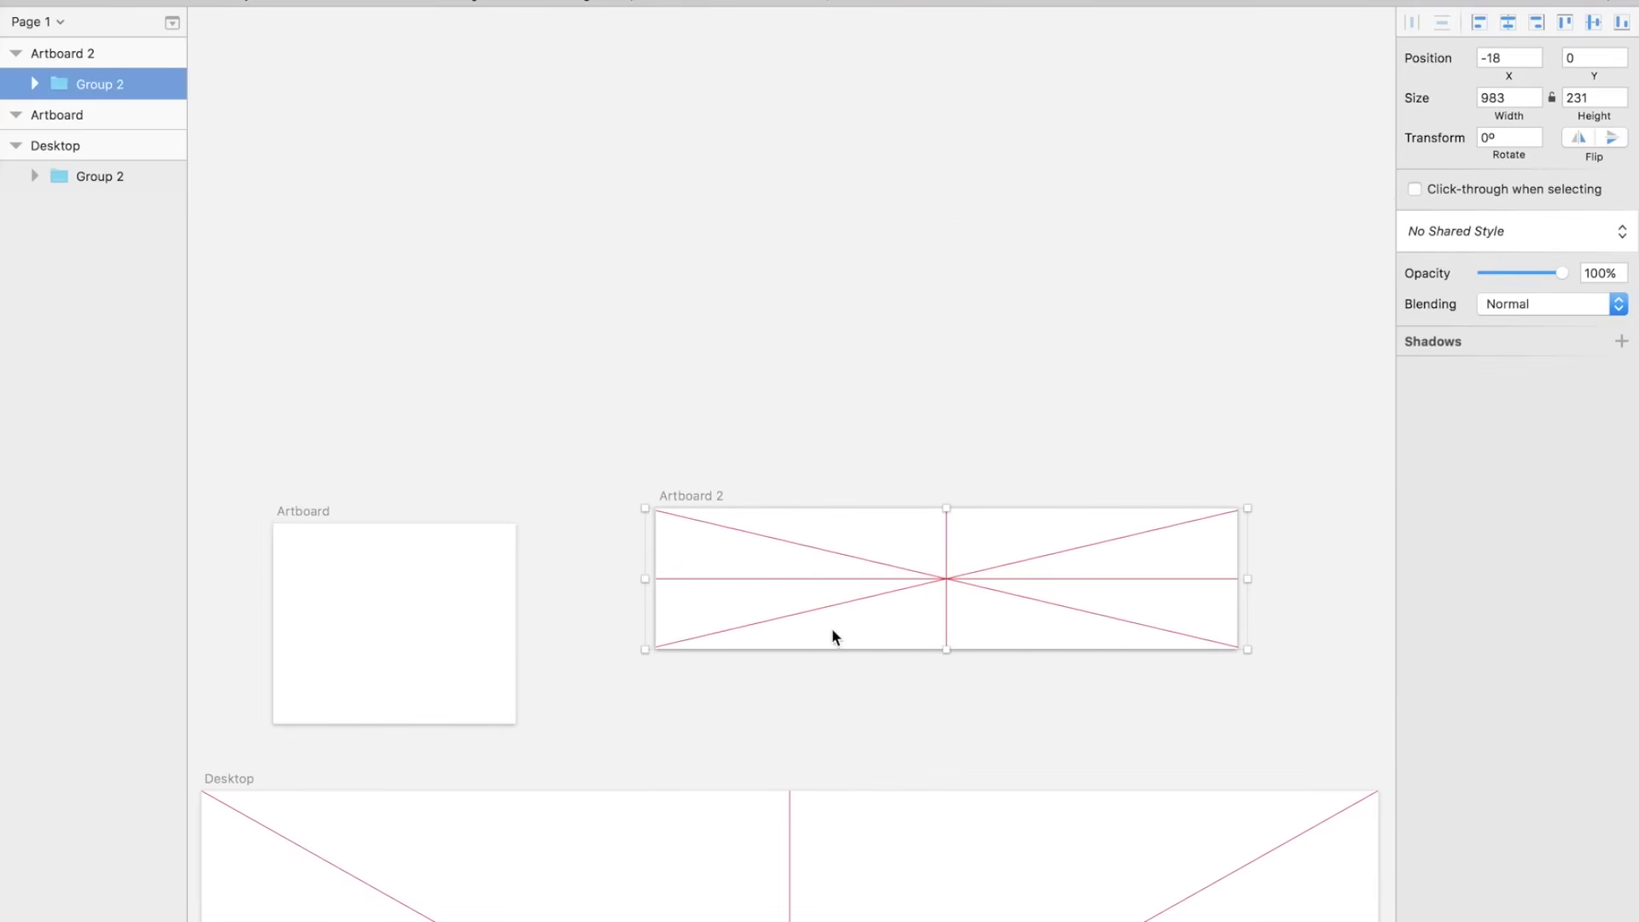
pyautogui.moveTo(646, 578); pyautogui.dragTo(656, 578)
pyautogui.moveTo(1248, 583); pyautogui.dragTo(1230, 578)
pyautogui.click(1102, 426)
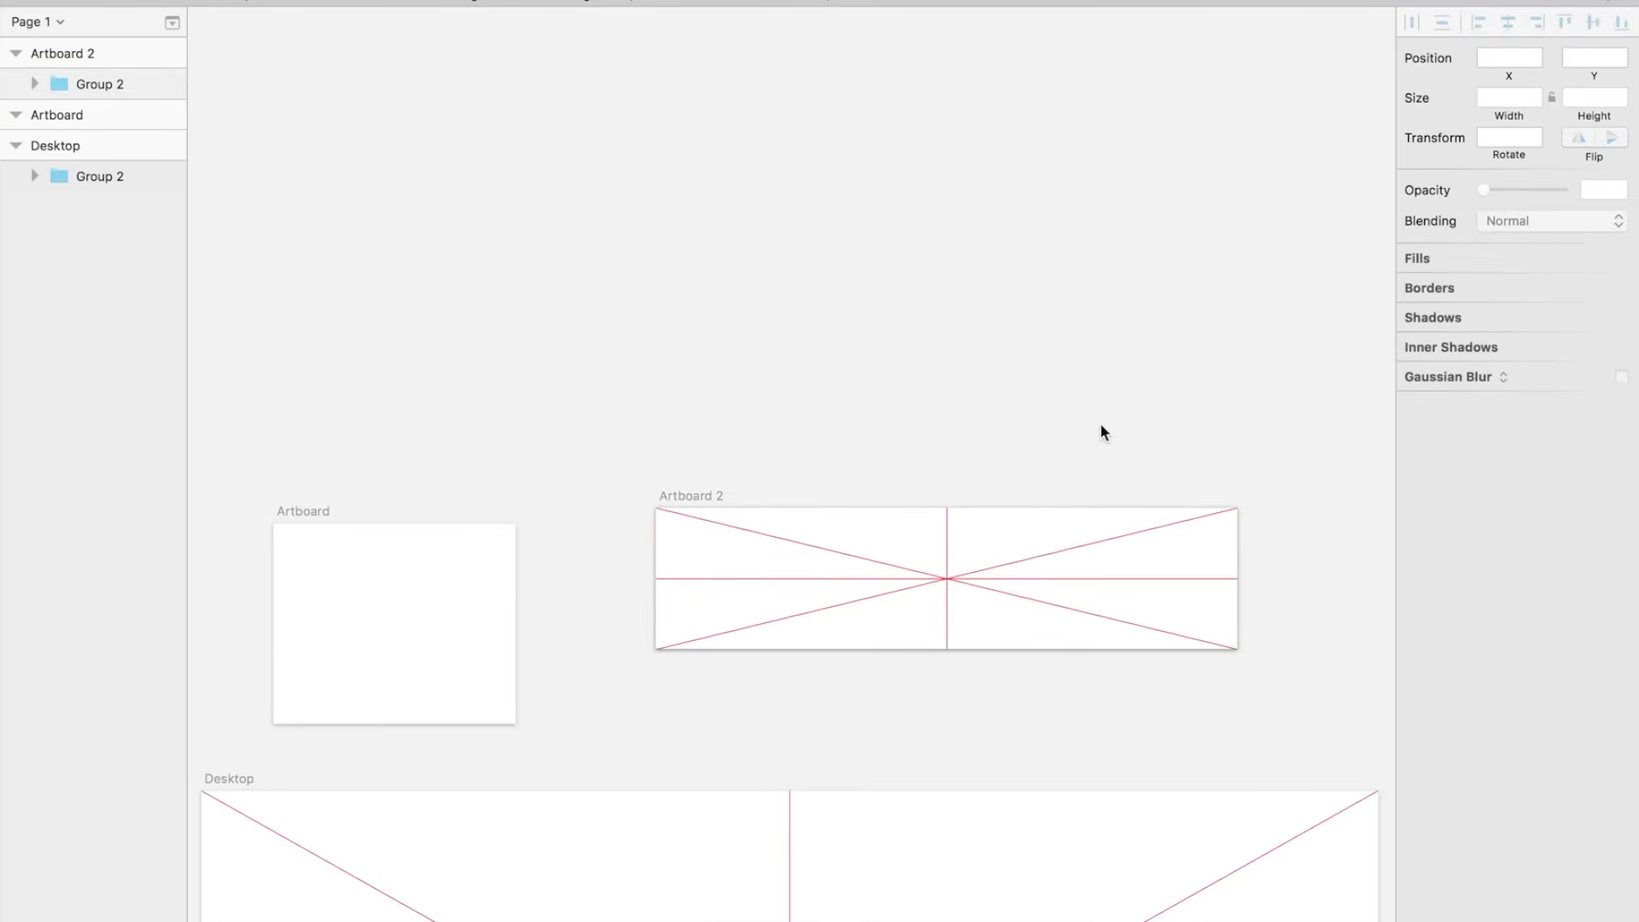
# - Paste the grid into the small Artboard, then delete the test artboards
pyautogui.scroll(-10, 1101, 424)
pyautogui.scroll(-2, 1100, 432)
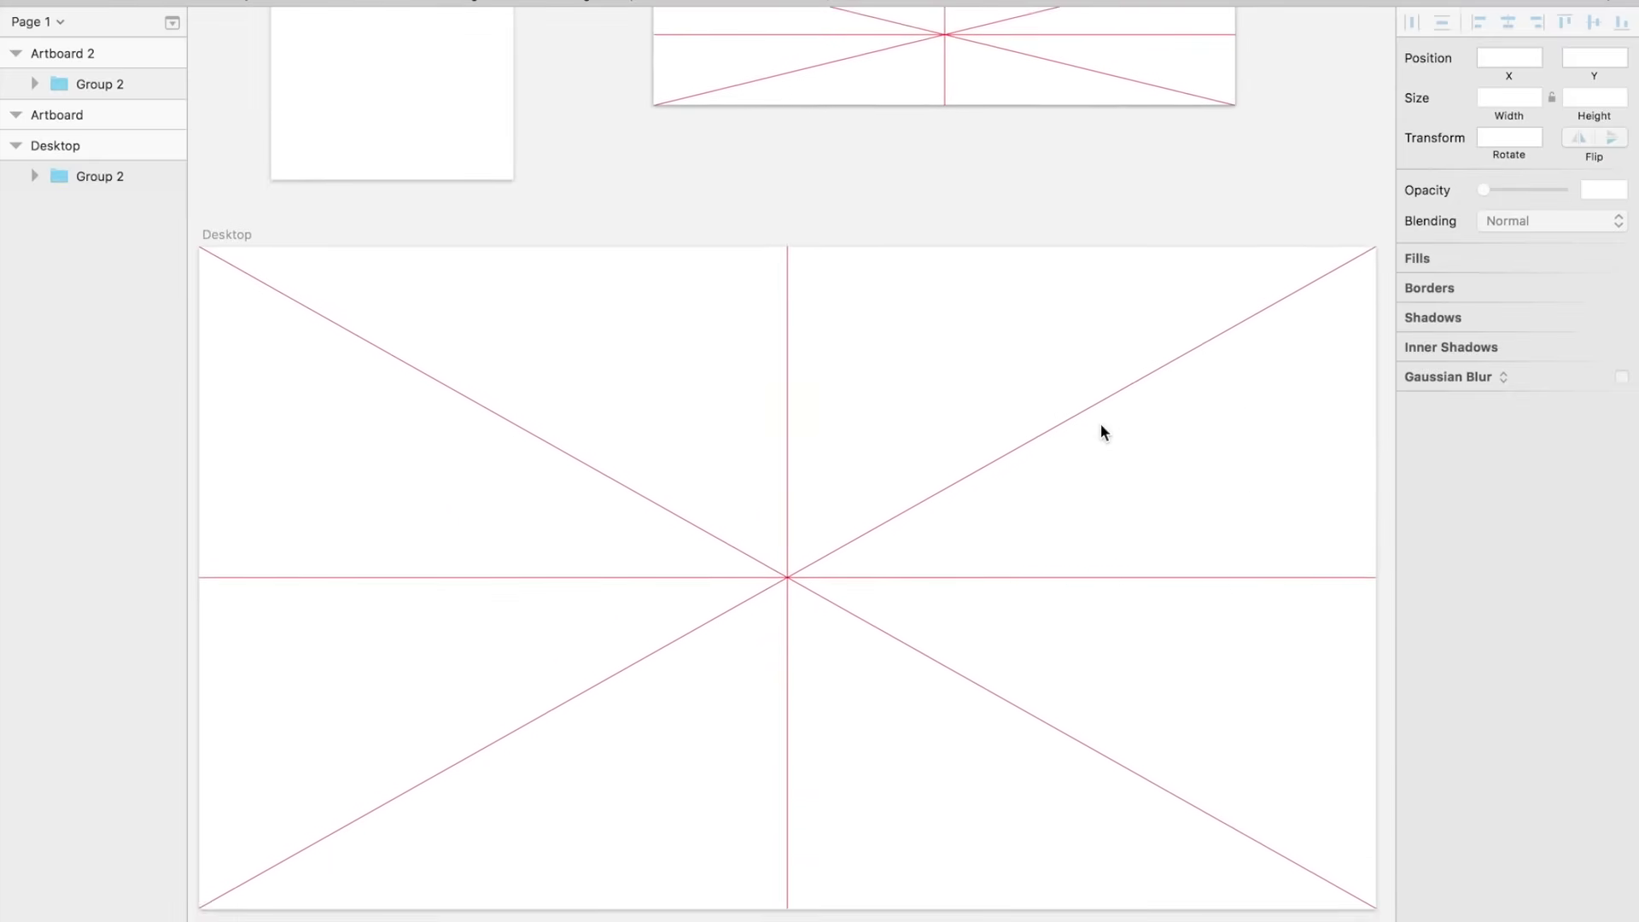
pyautogui.scroll(2, 1099, 432)
pyautogui.press('super+v')
pyautogui.scroll(-2, 1100, 424)
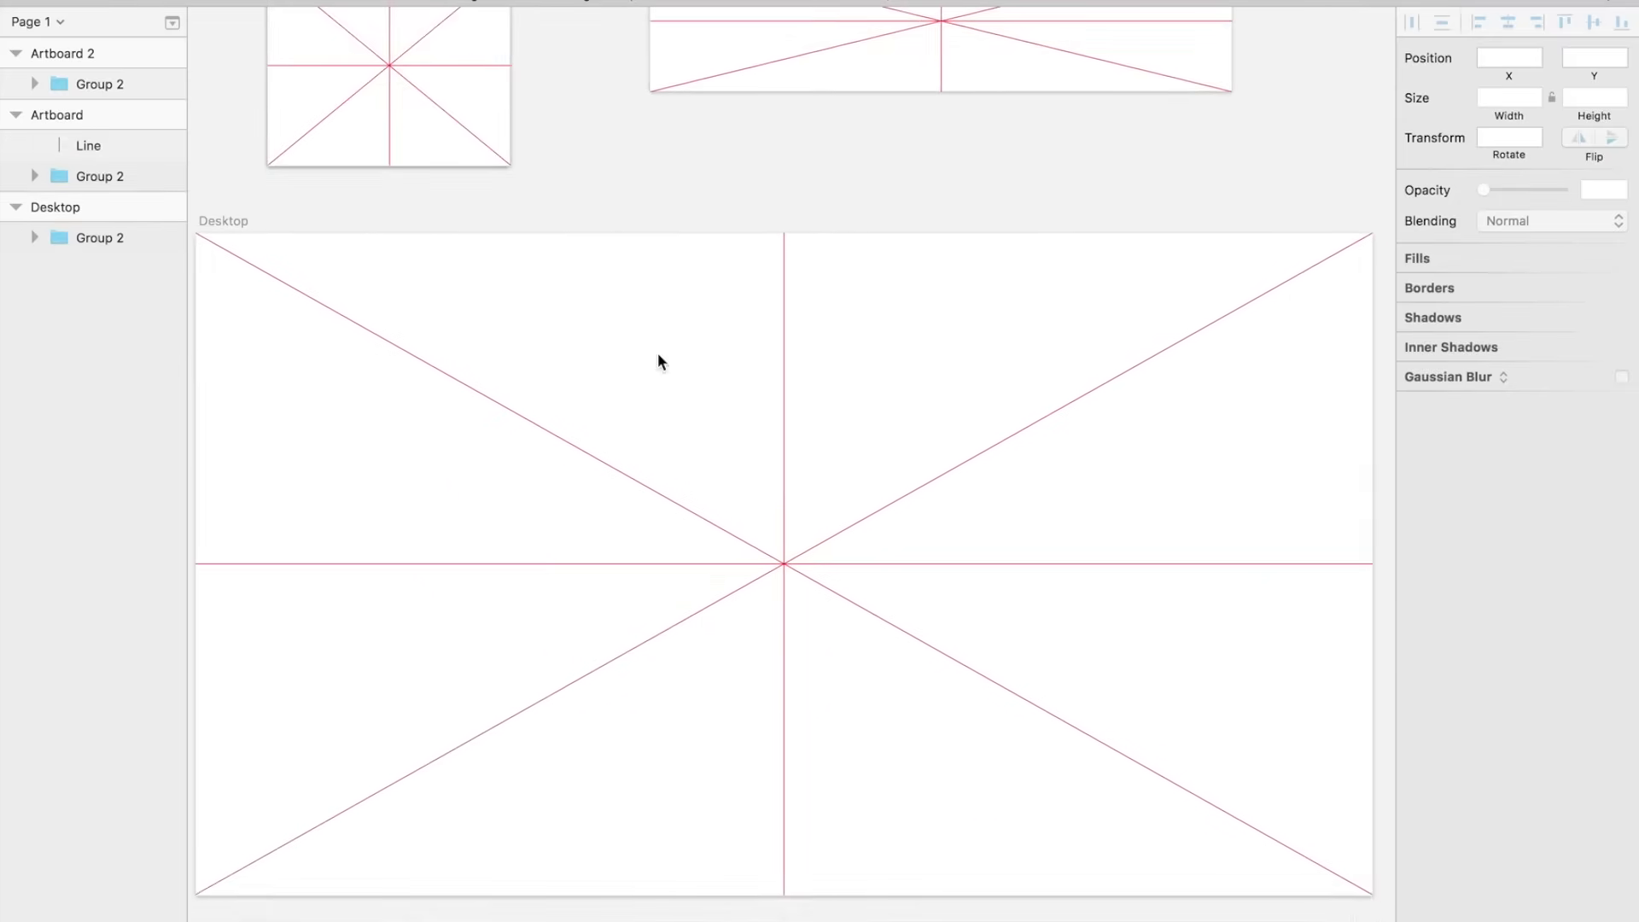
pyautogui.scroll(2, 658, 359)
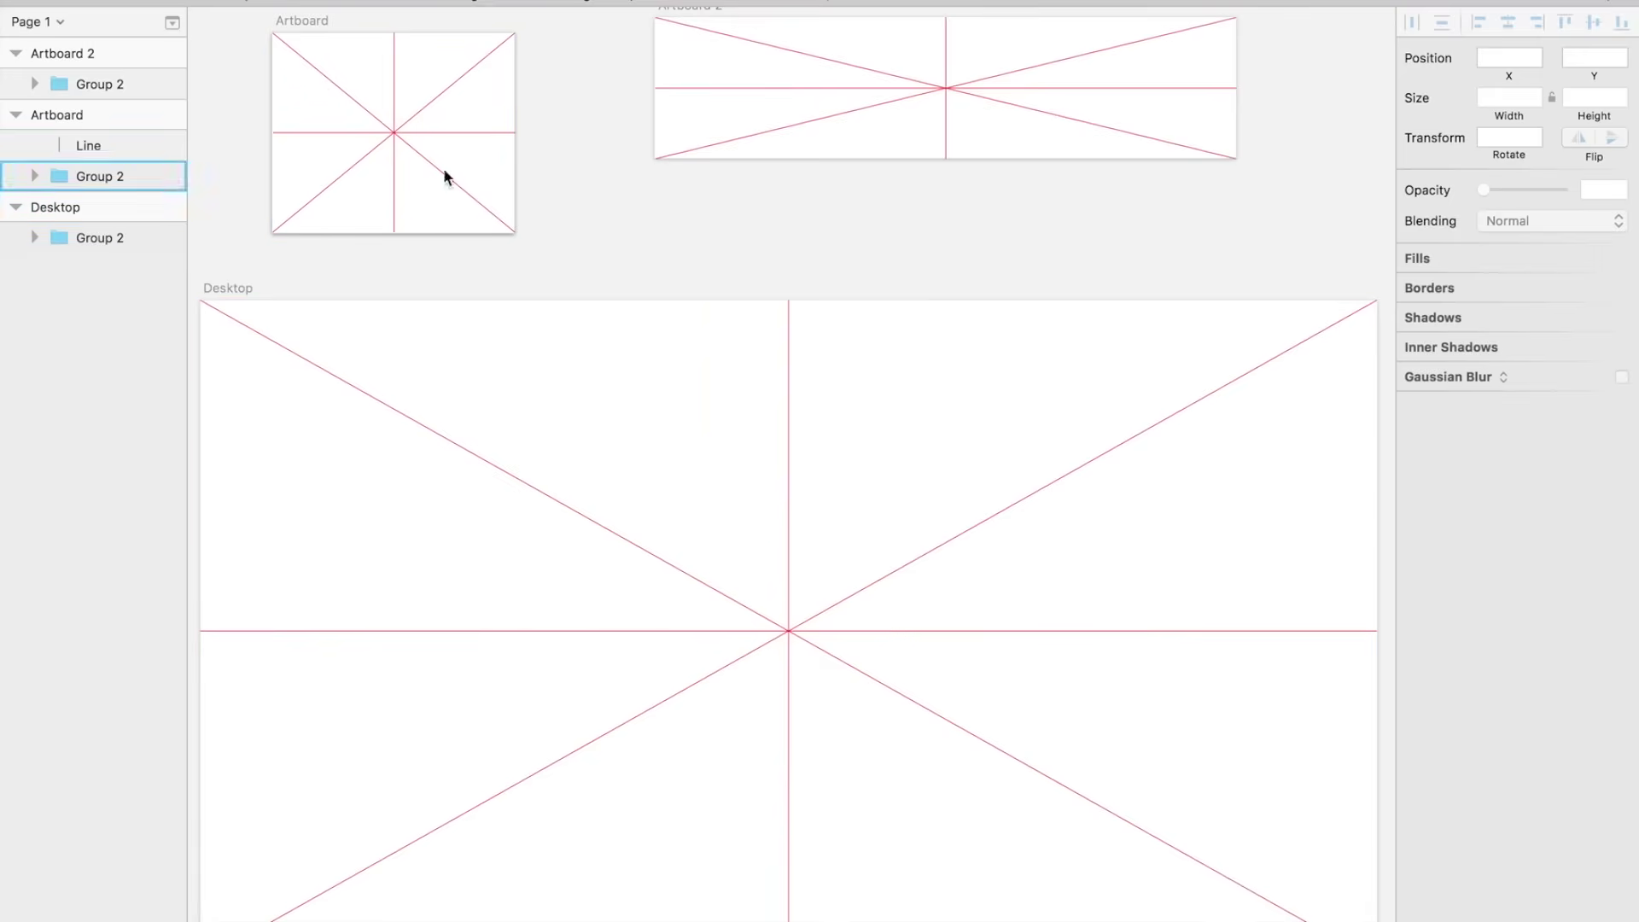
pyautogui.scroll(1, 673, 192)
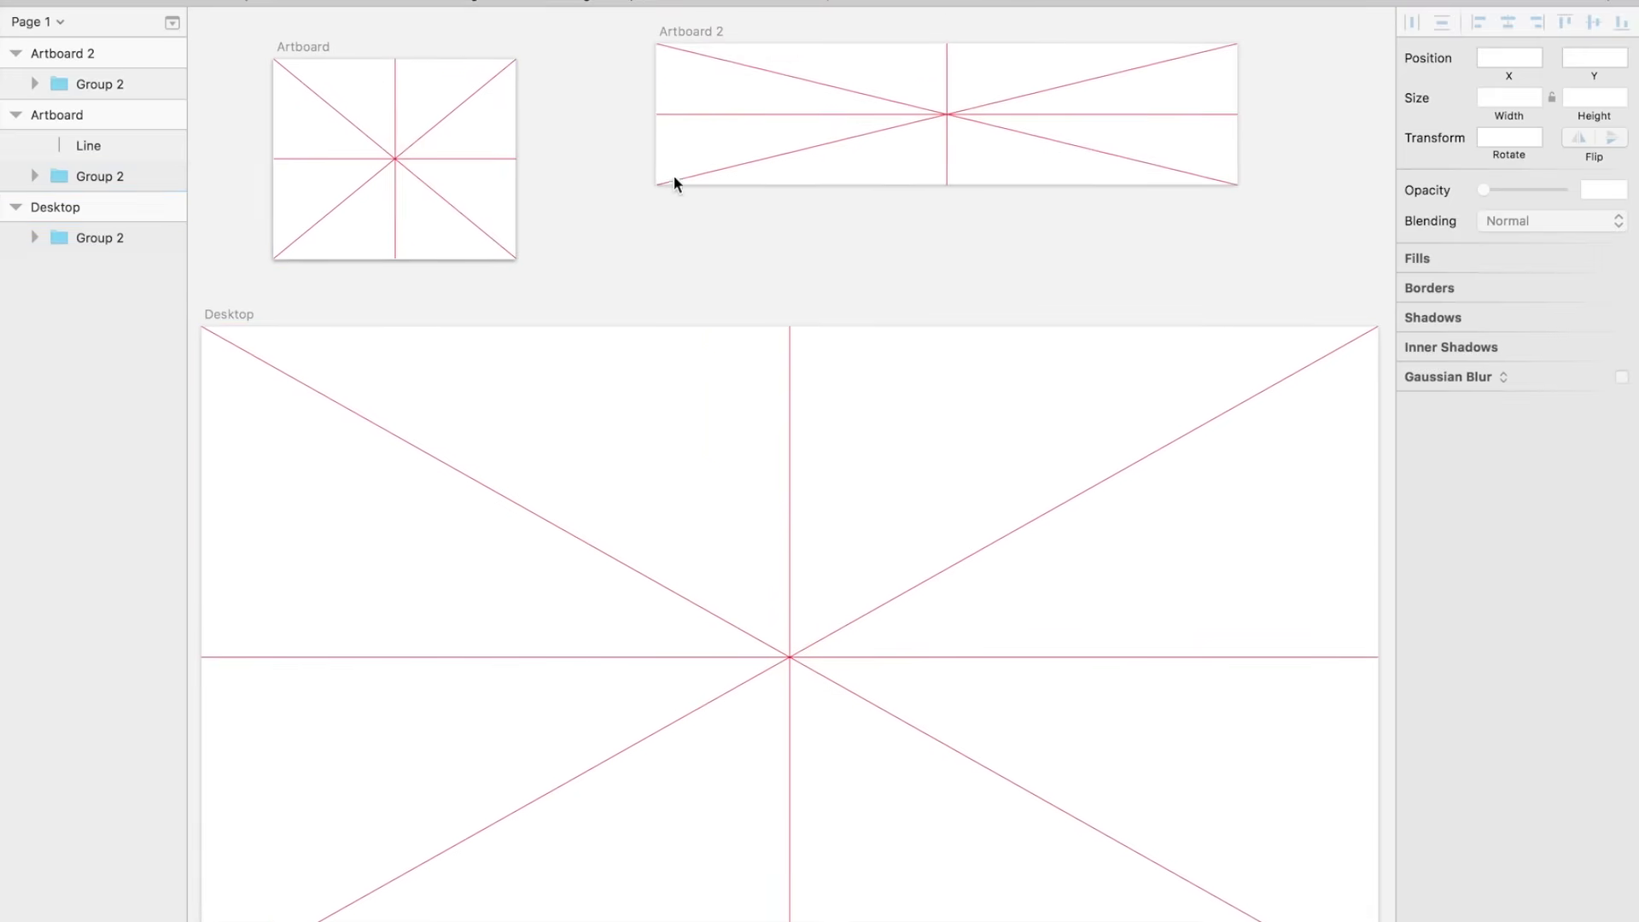
pyautogui.click(689, 33)
pyautogui.press('Delete')
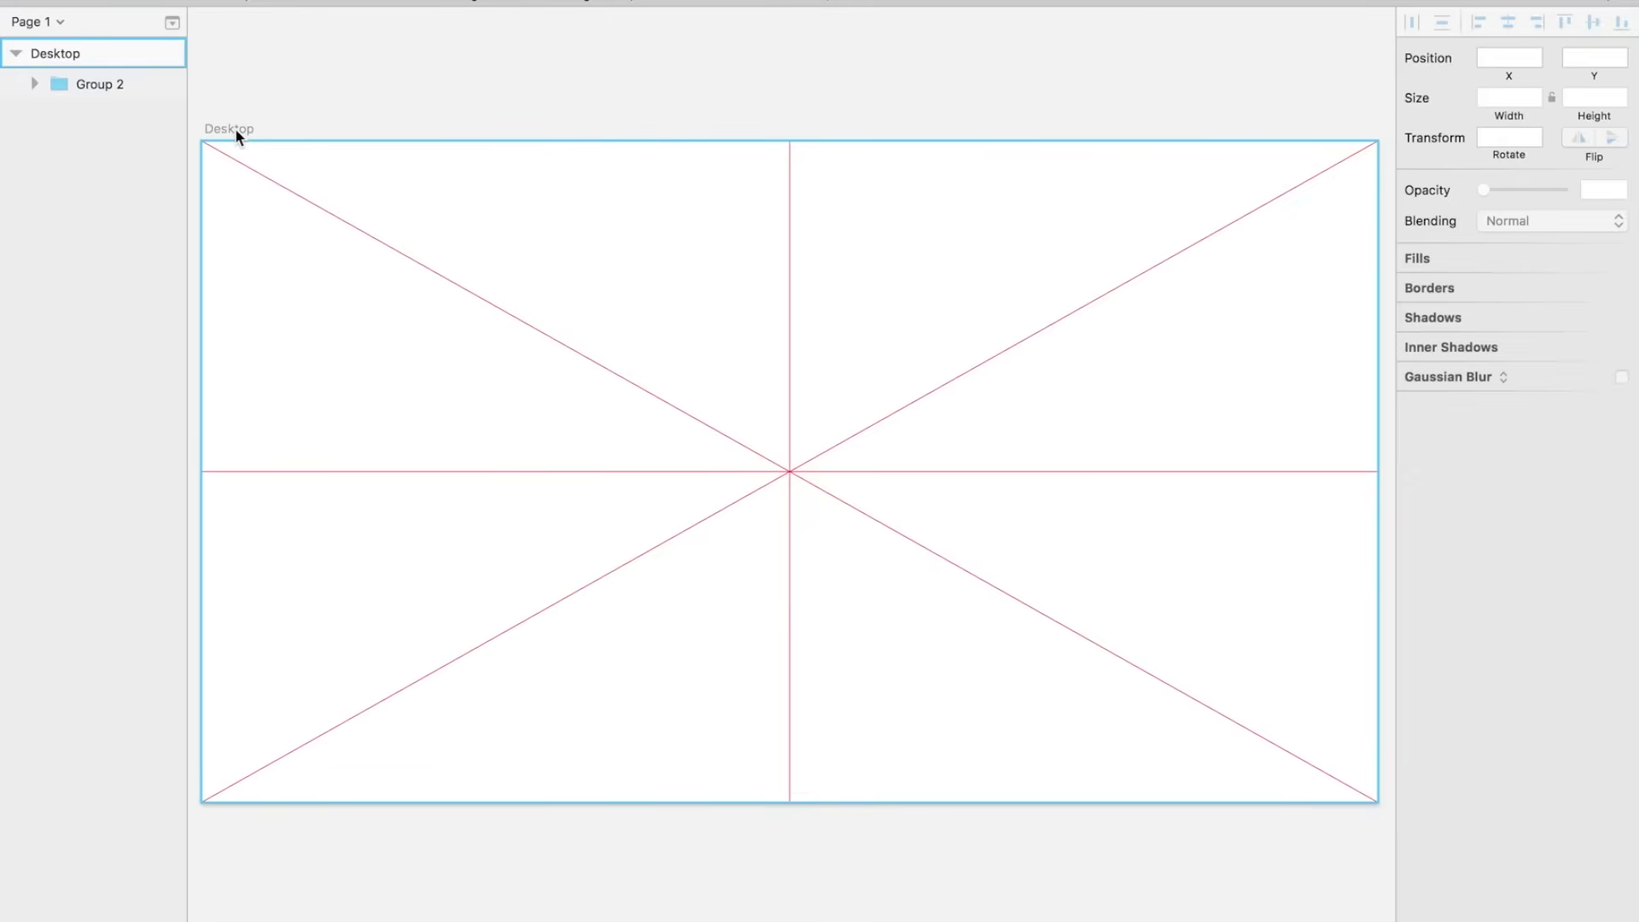
# - Expand Group 2 and select its inner diagonal Group
pyautogui.click(256, 113)
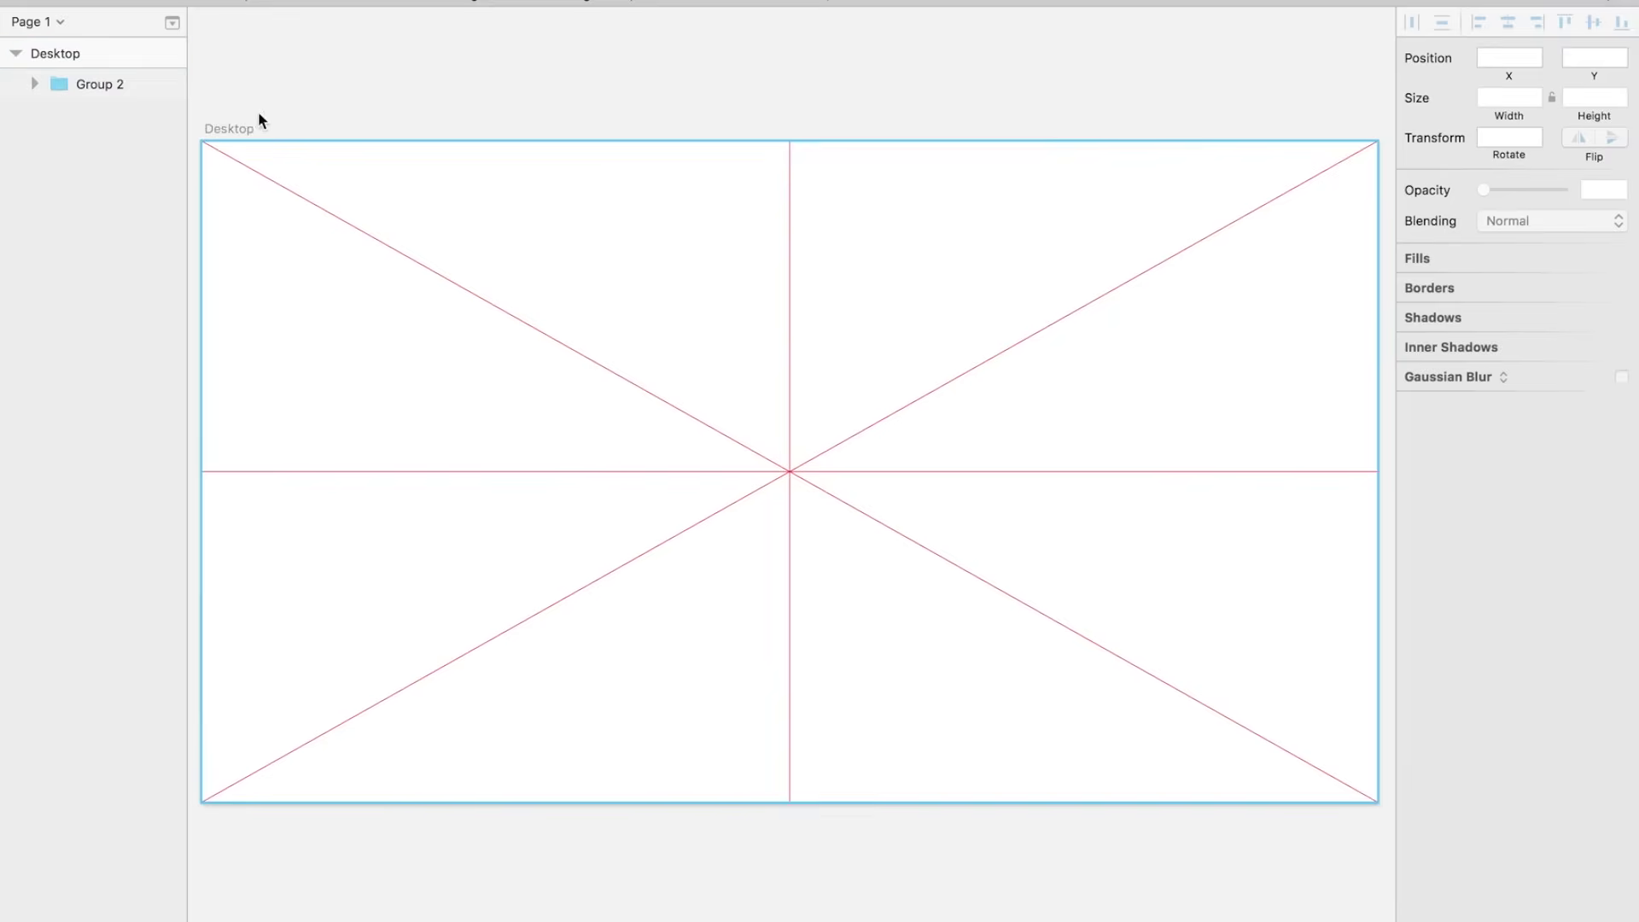
pyautogui.click(789, 248)
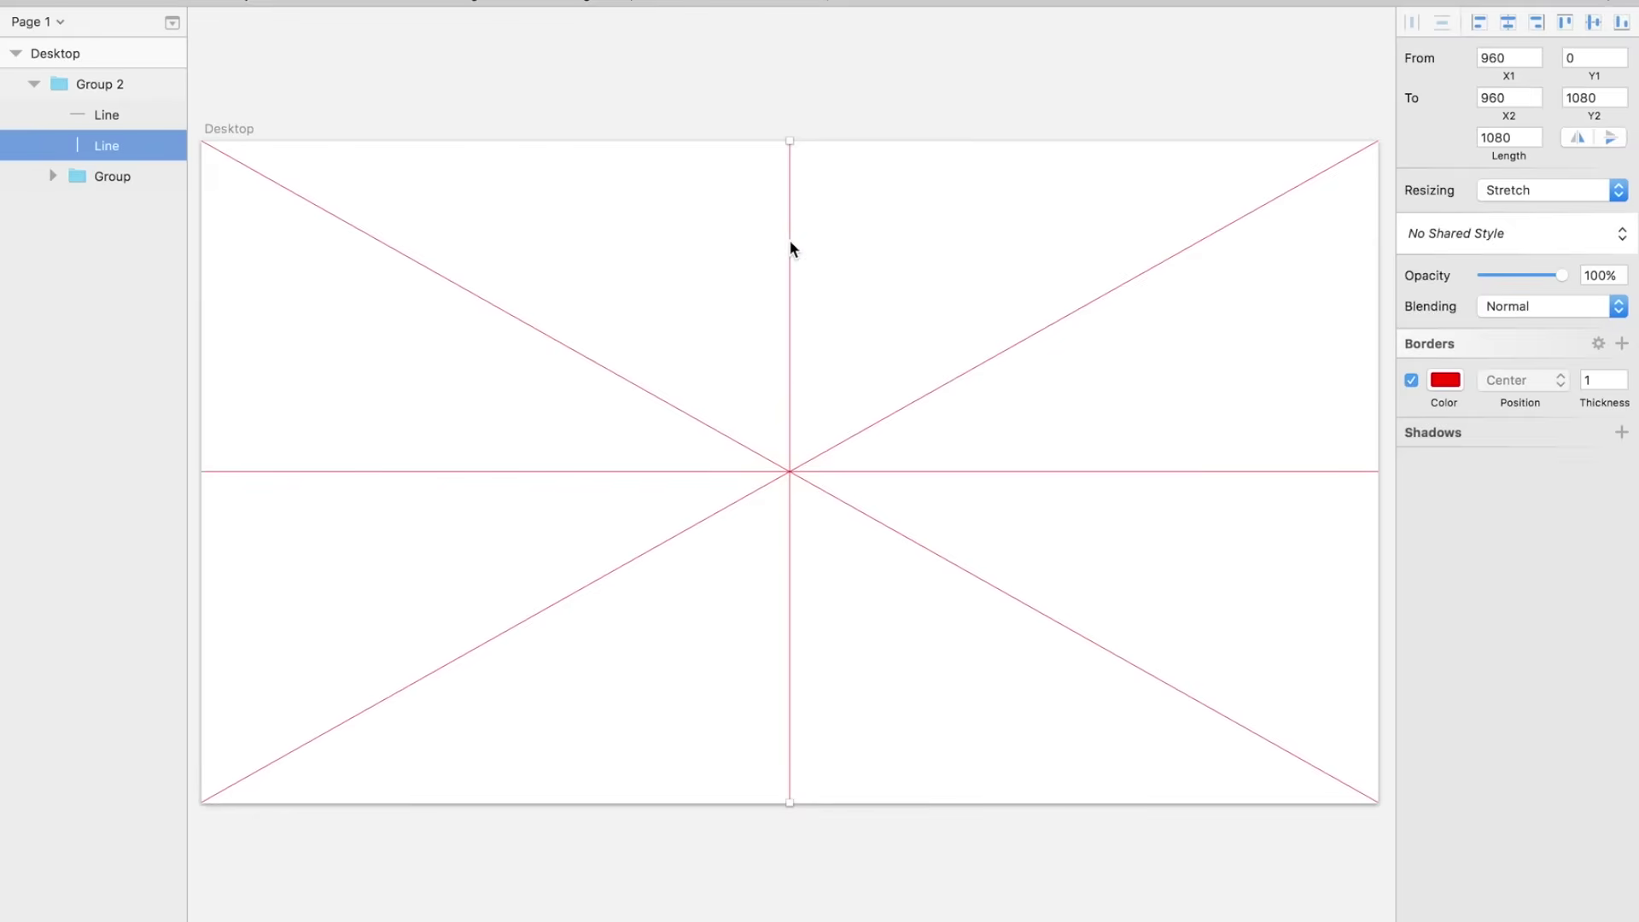
pyautogui.press('Escape')
pyautogui.click(662, 318)
pyautogui.click(31, 83)
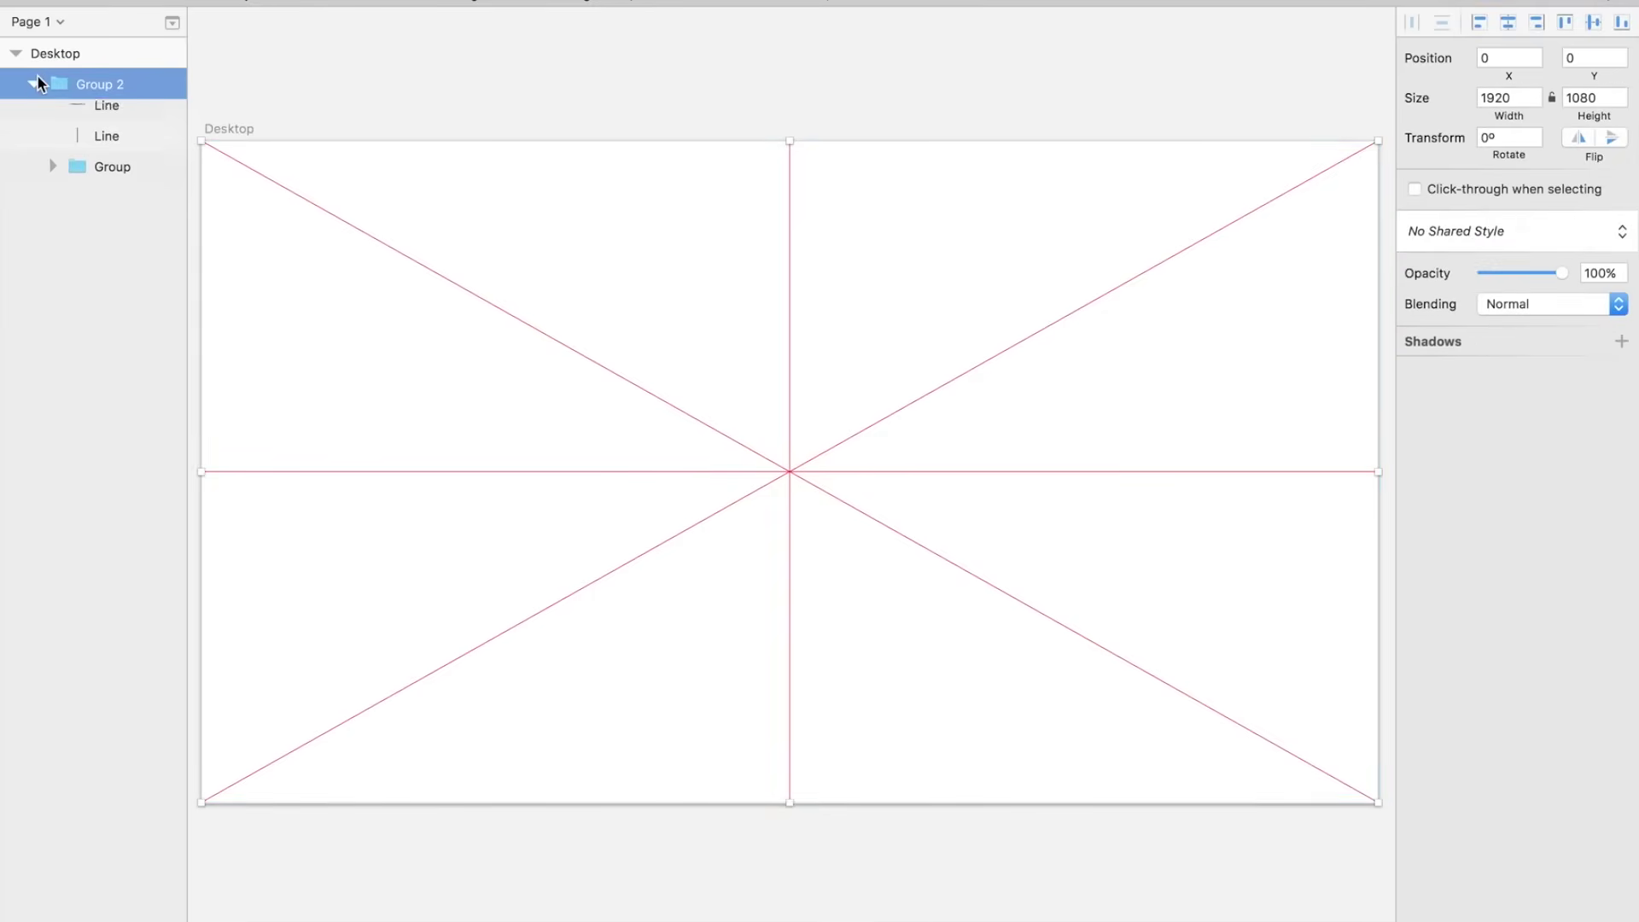
pyautogui.click(94, 172)
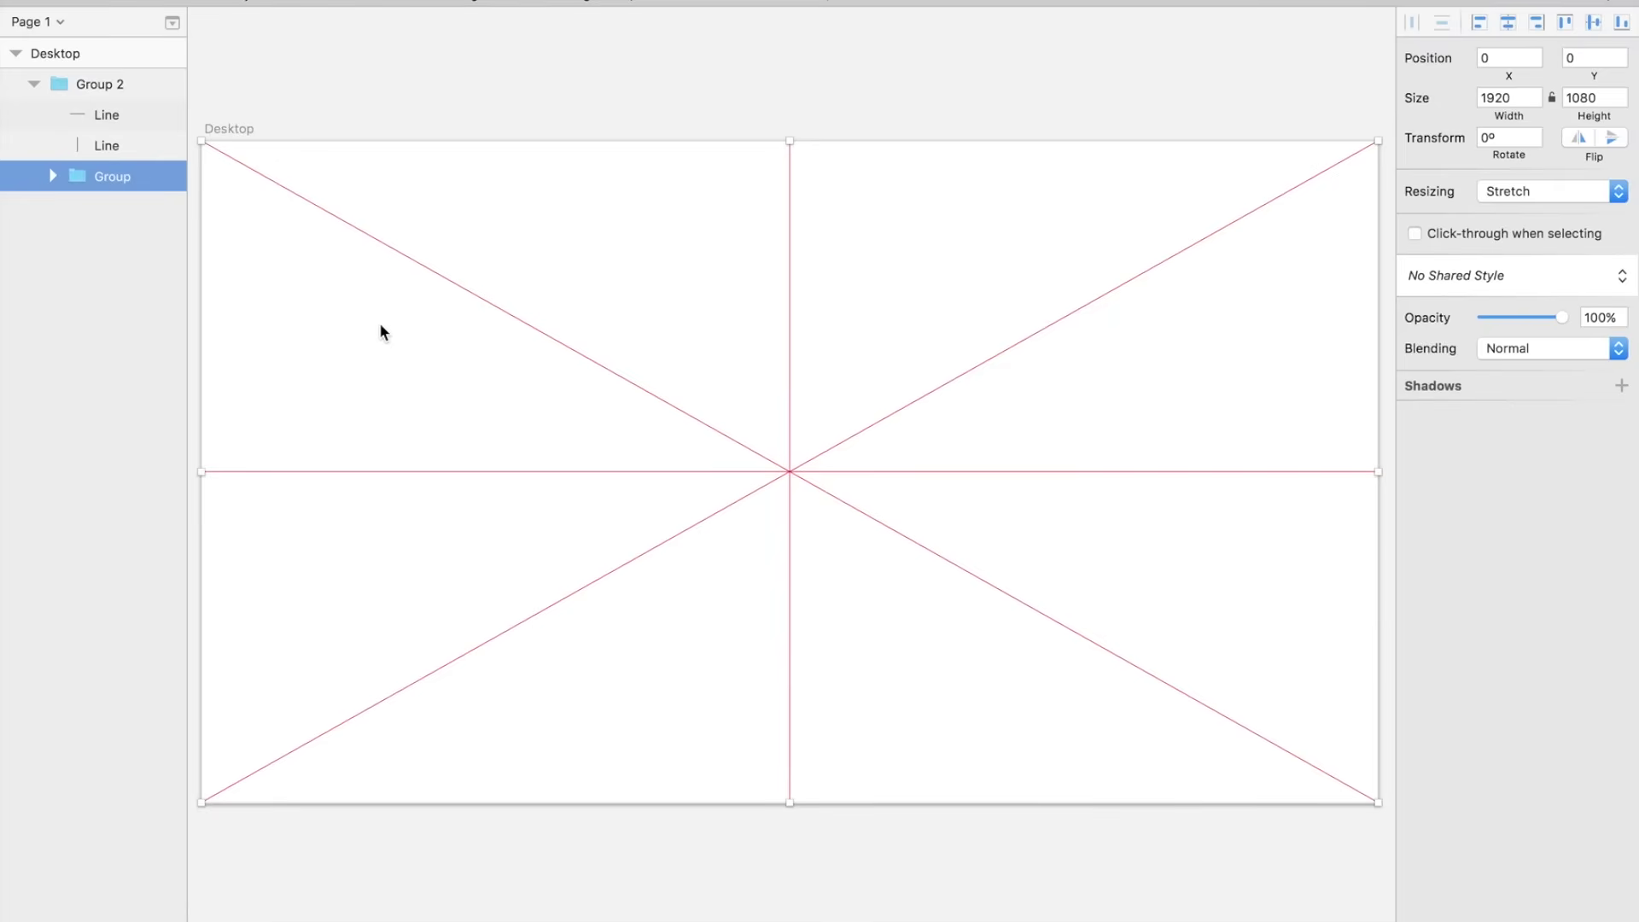
# - Duplicate the diagonal Group and narrow the copy to 959 × 1080 on the left half
pyautogui.press('super+d')
pyautogui.moveTo(1377, 475); pyautogui.dragTo(788, 473)
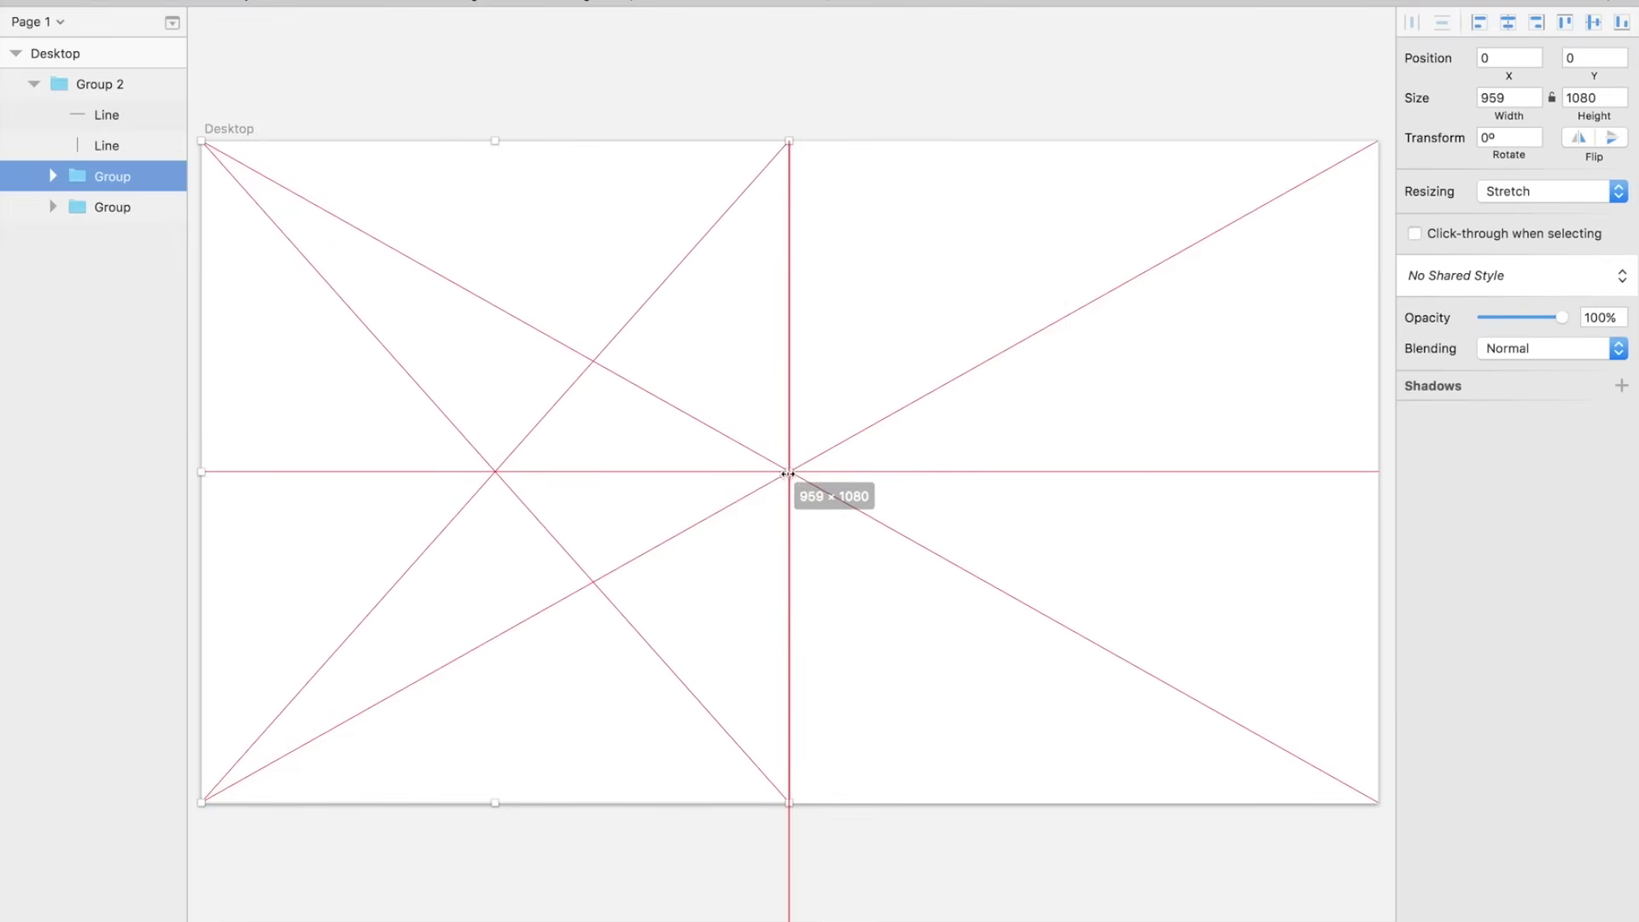
pyautogui.click(772, 99)
pyautogui.click(692, 405)
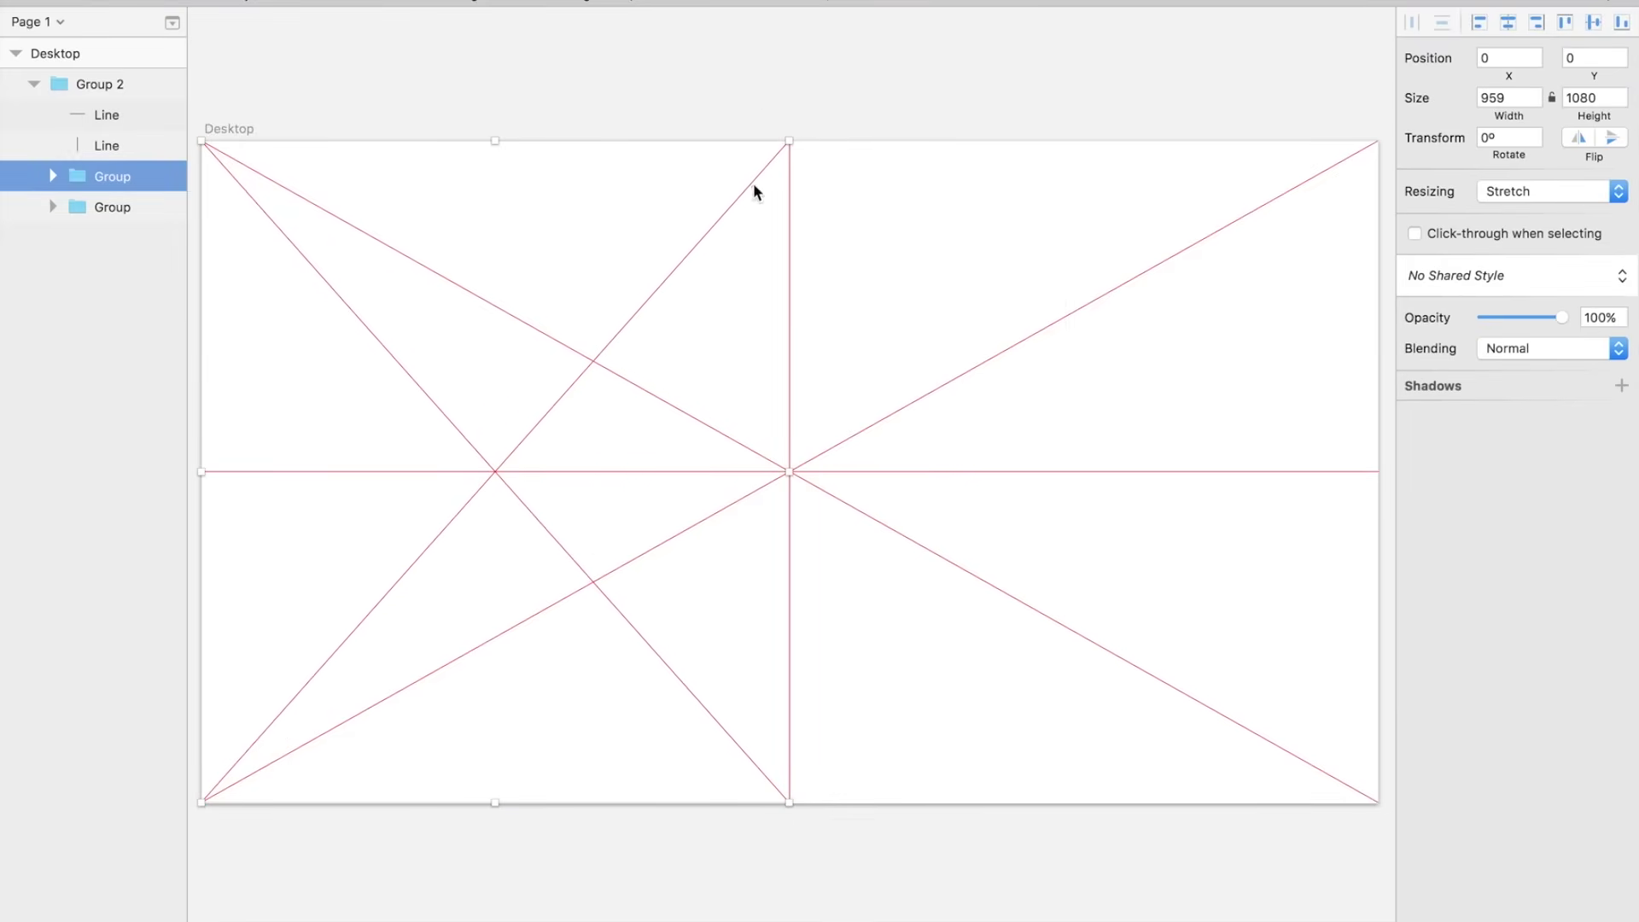
pyautogui.click(787, 93)
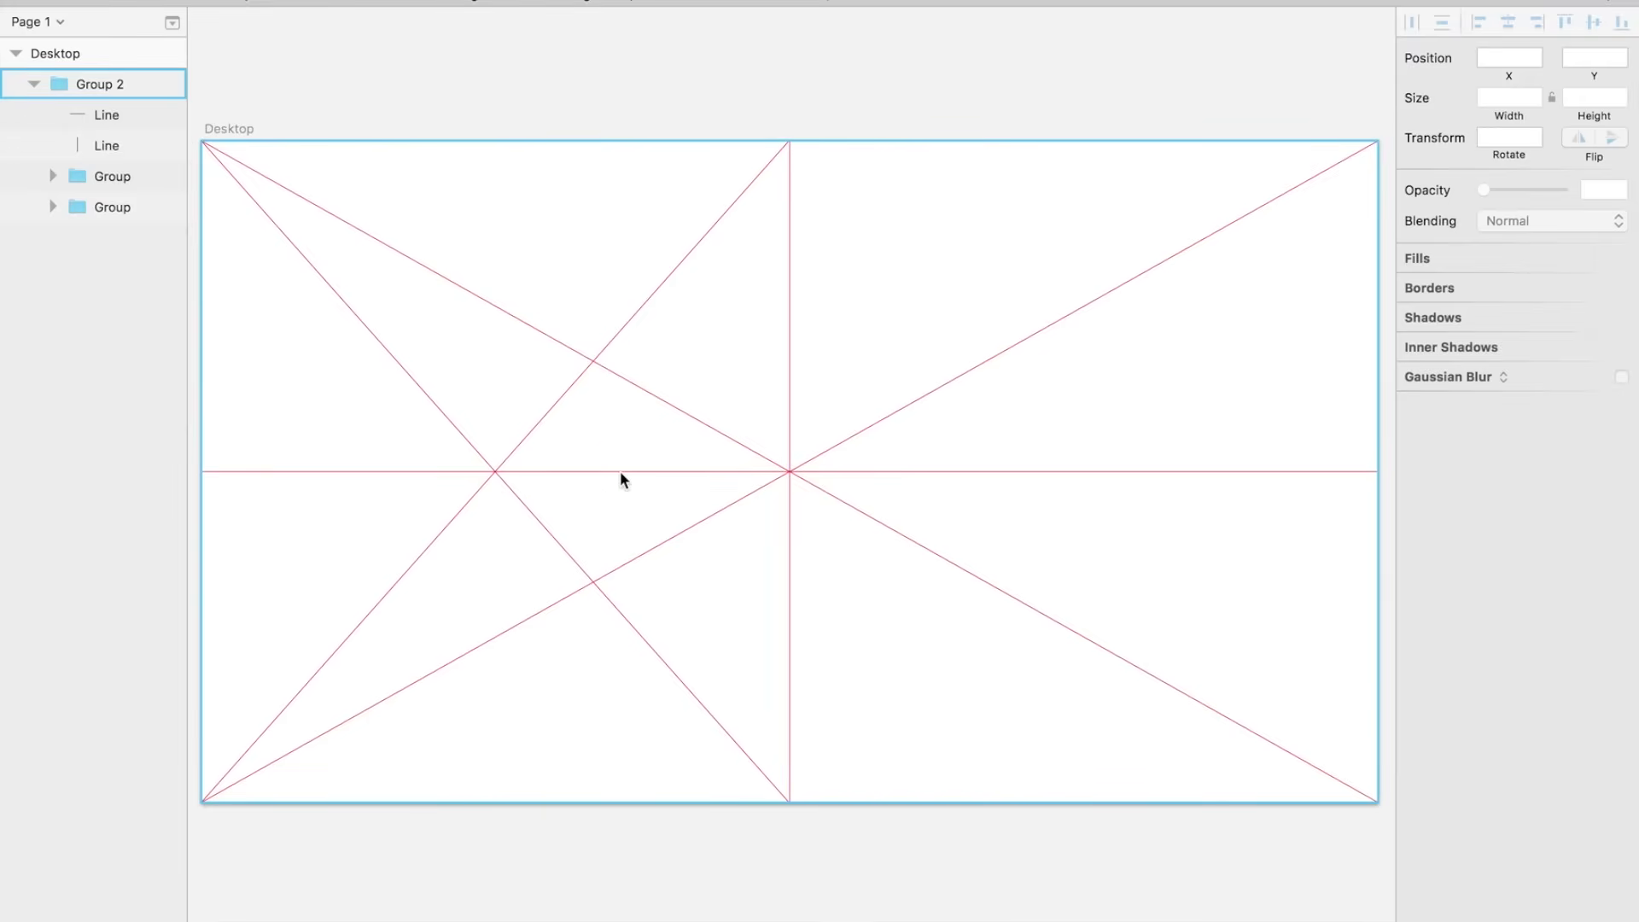
# - Duplicate the vertical centre line and centre the copy on the left diagonal X
pyautogui.keyDown('super'); pyautogui.click(787, 389); pyautogui.keyUp('super')
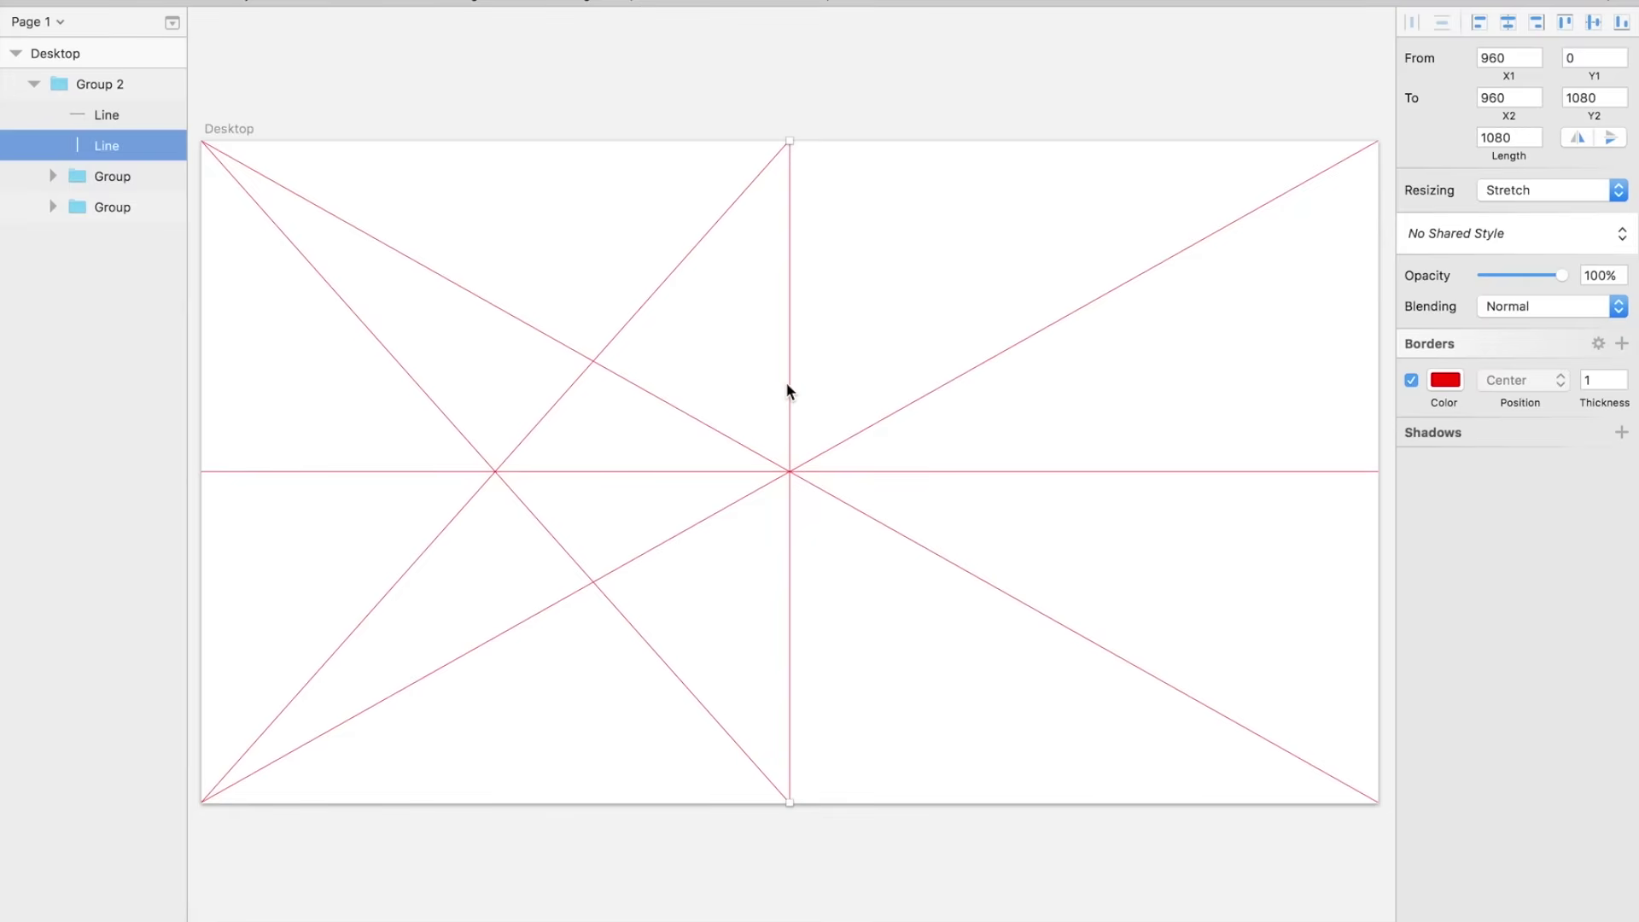
pyautogui.press('super+d')
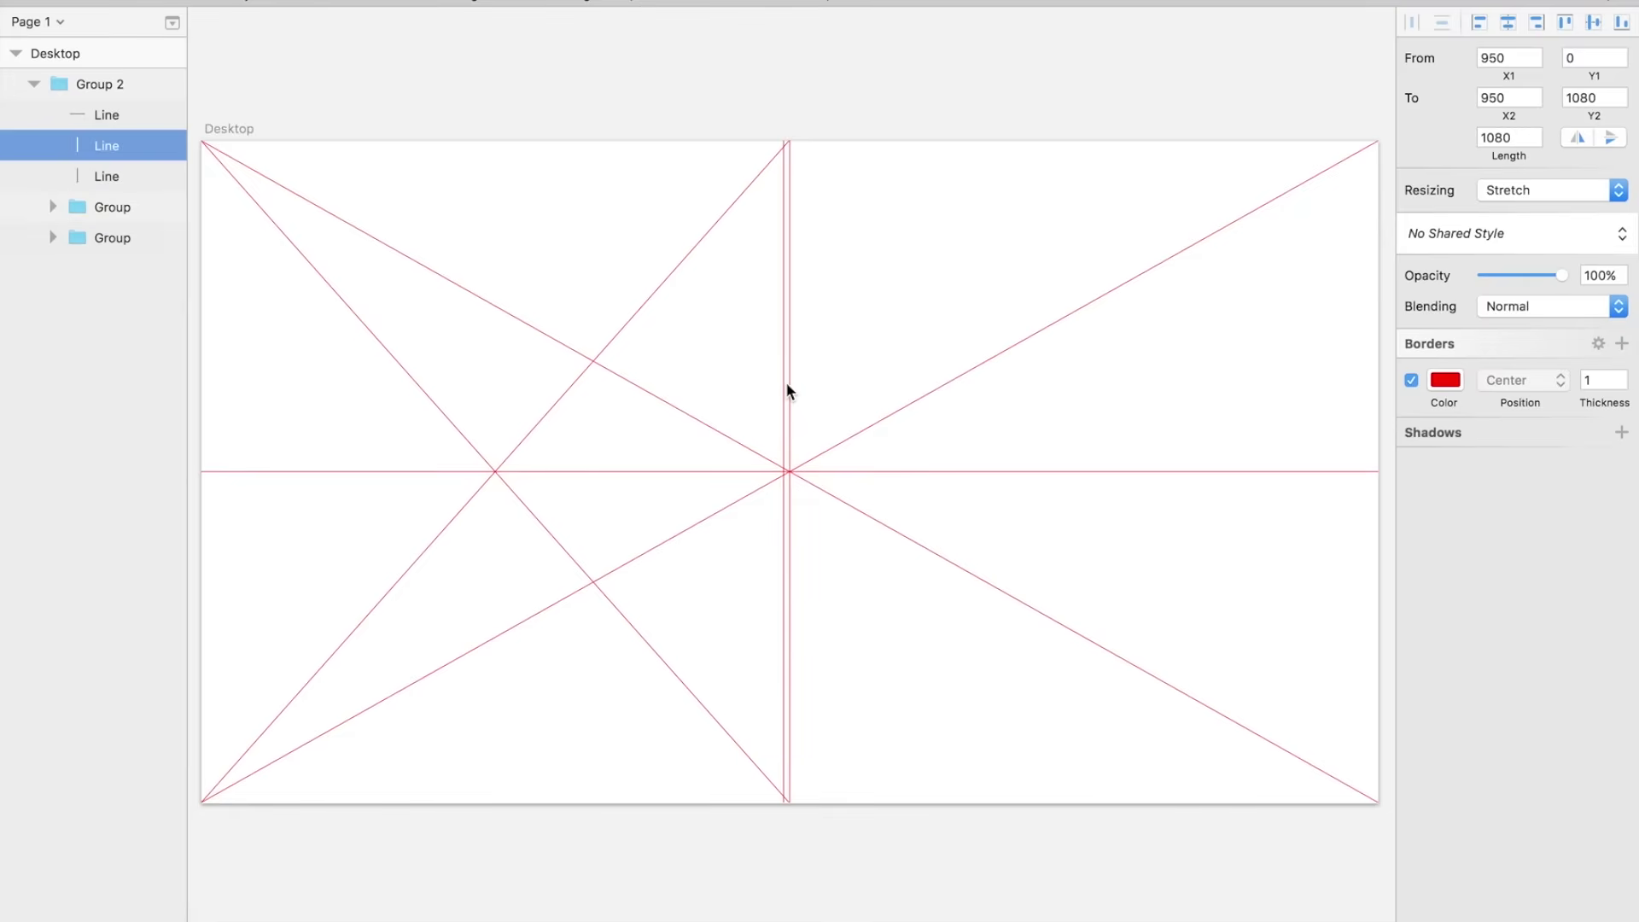
pyautogui.hotkey('shift', 'Left')
pyautogui.hotkey('shift', 'Left')
pyautogui.hotkey('shift', 'Left')
pyautogui.hotkey('shift', 'Left')
pyautogui.hotkey('shift', 'Left')
pyautogui.hotkey('shift', 'Left')
pyautogui.hotkey('shift', 'Left')
pyautogui.hotkey('shift', 'Left')
pyautogui.hotkey('shift', 'Left')
pyautogui.keyDown('shift'); pyautogui.click(580, 355); pyautogui.keyUp('shift')
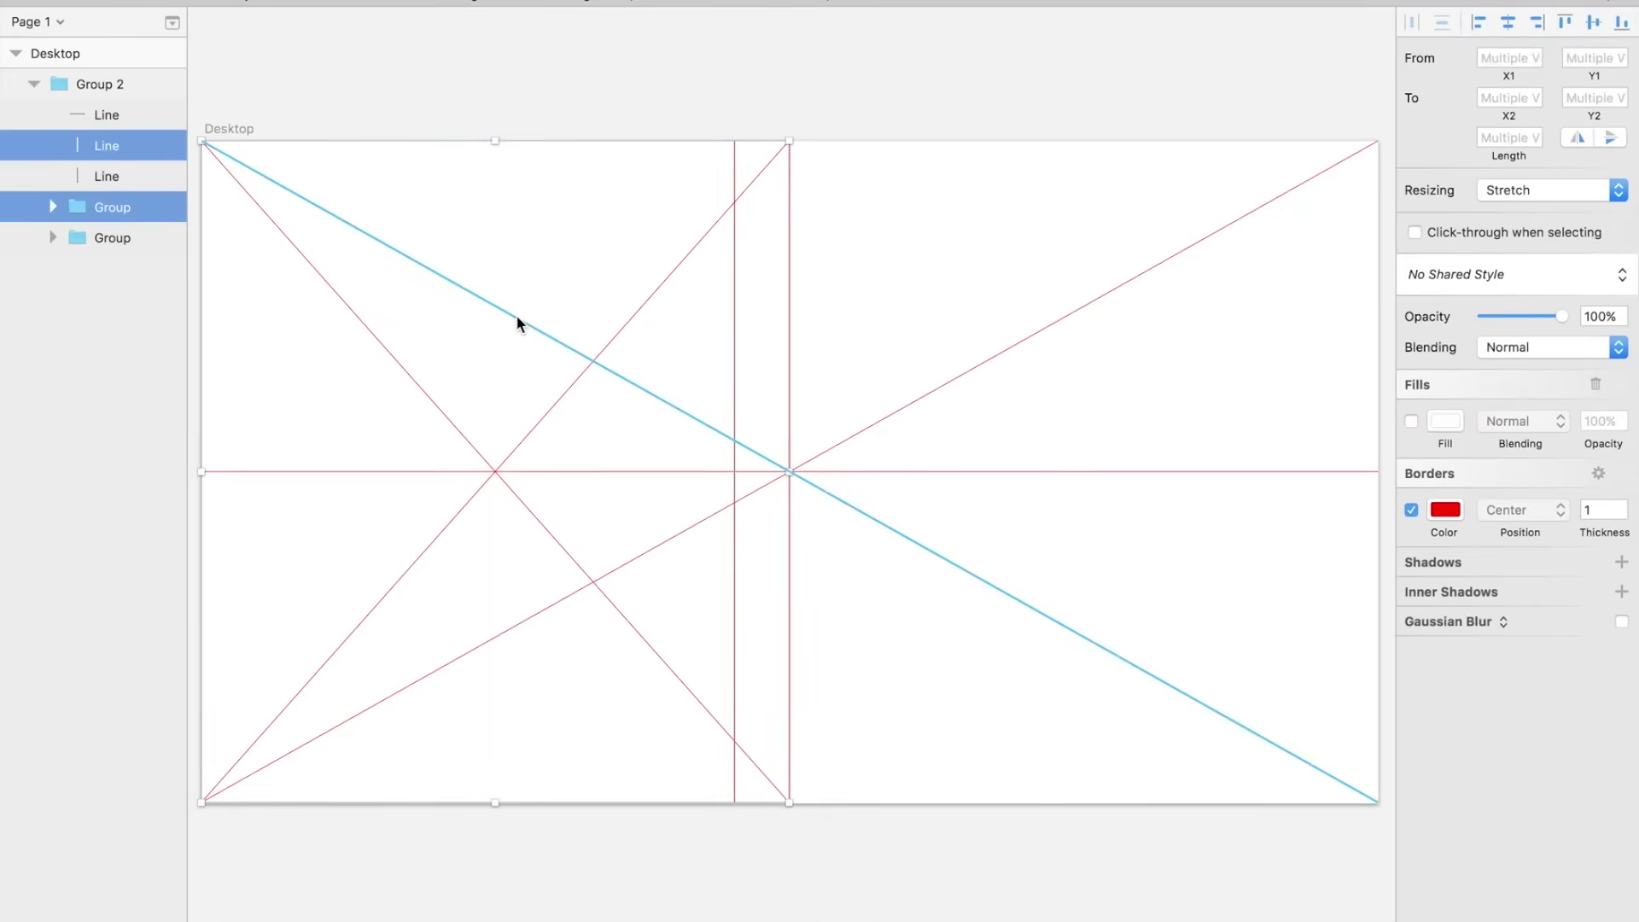
pyautogui.press('alt+super+h')
pyautogui.click(498, 58)
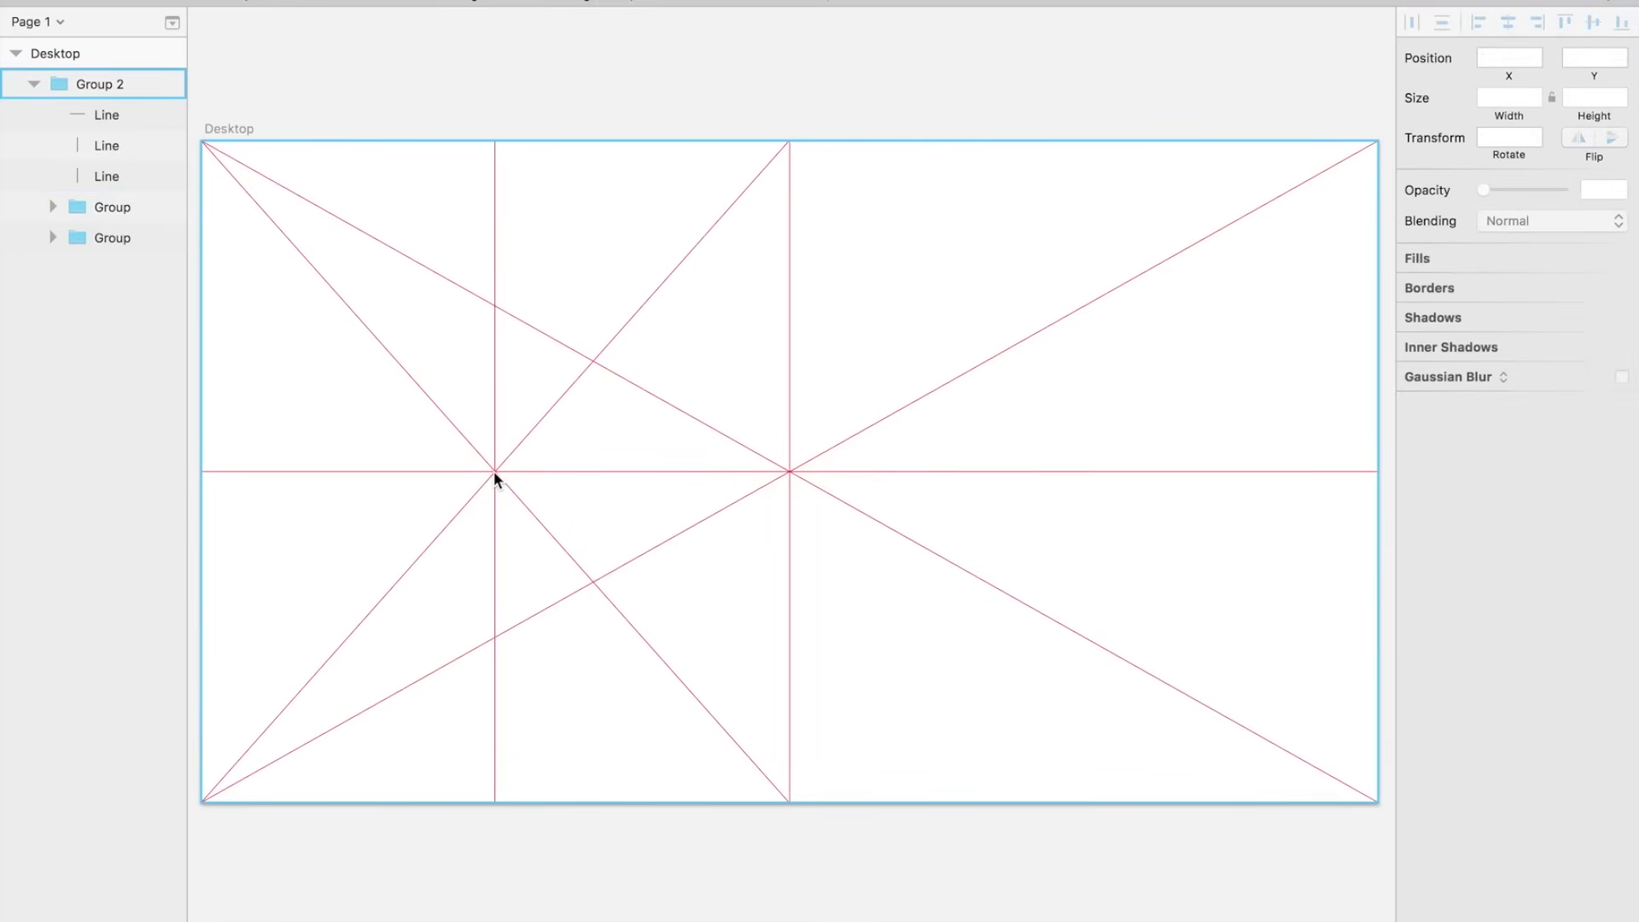
# - Duplicate the left diagonal group to form the right-half diagonals
pyautogui.click(494, 470)
pyautogui.click(104, 208)
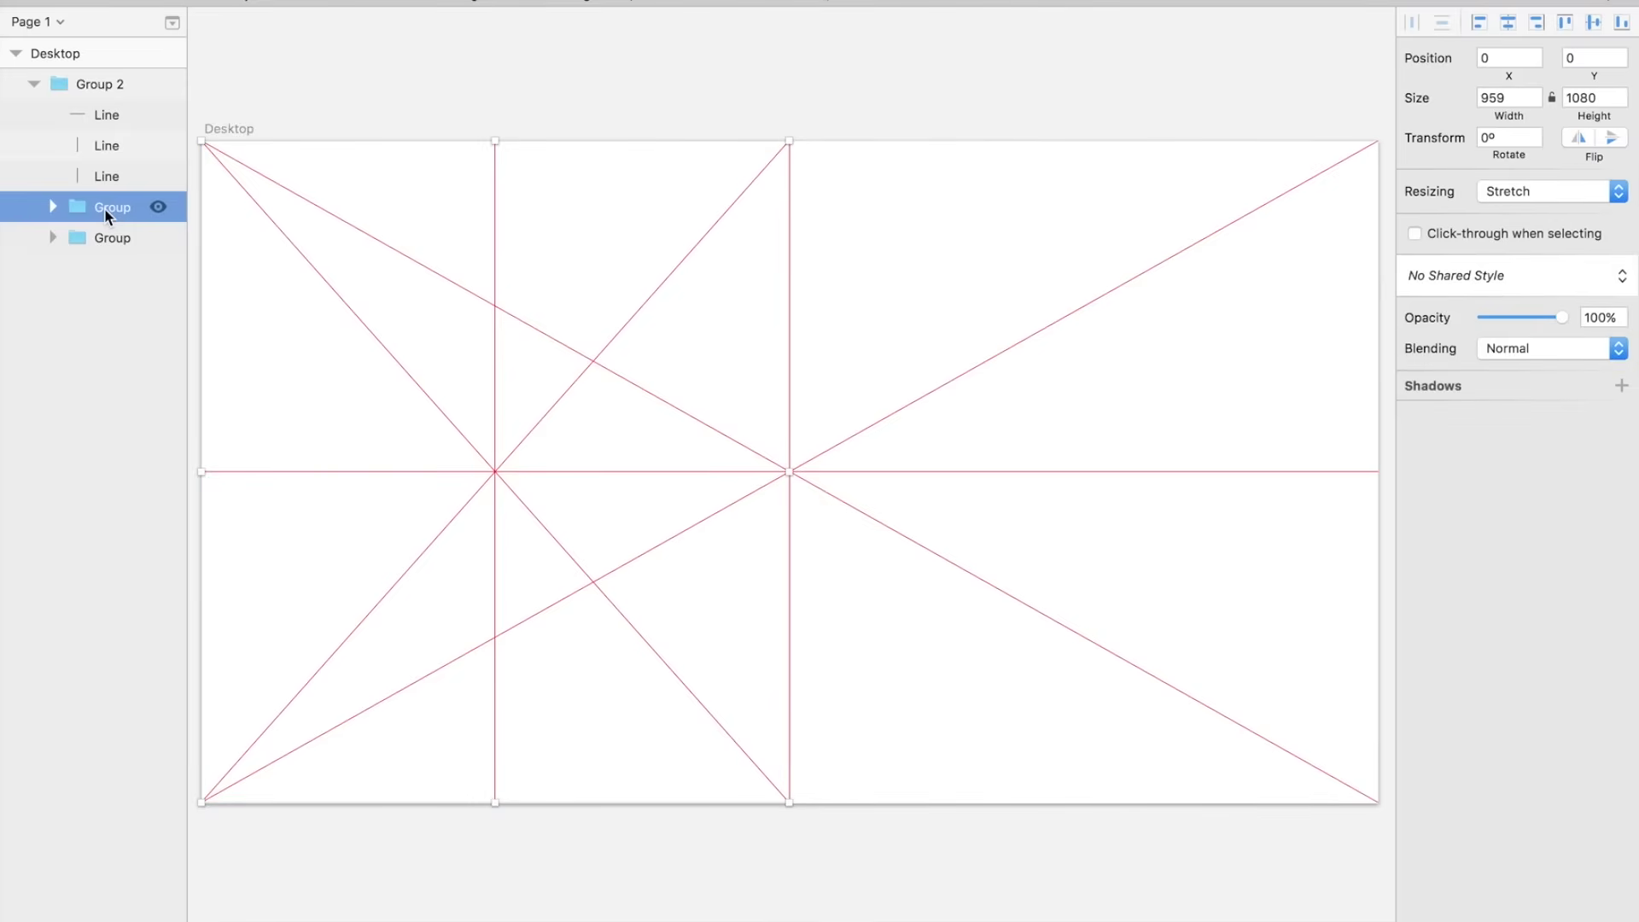
pyautogui.press('super+d')
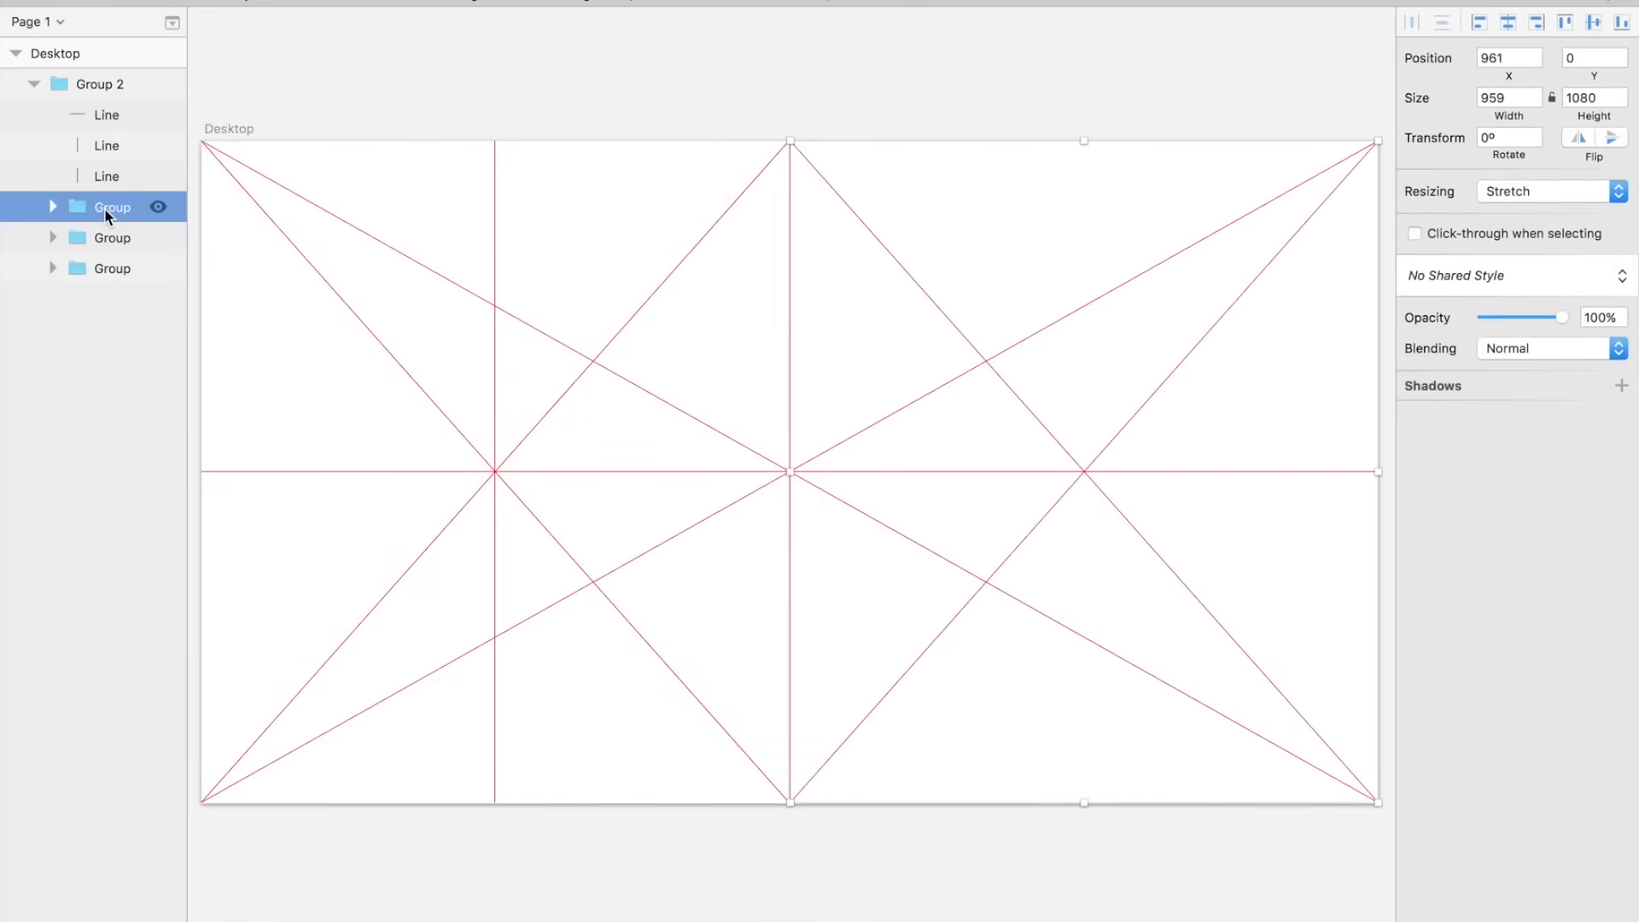
# - Duplicate the vertical line at x 479 and centre the copy on the right X shape
pyautogui.click(107, 176)
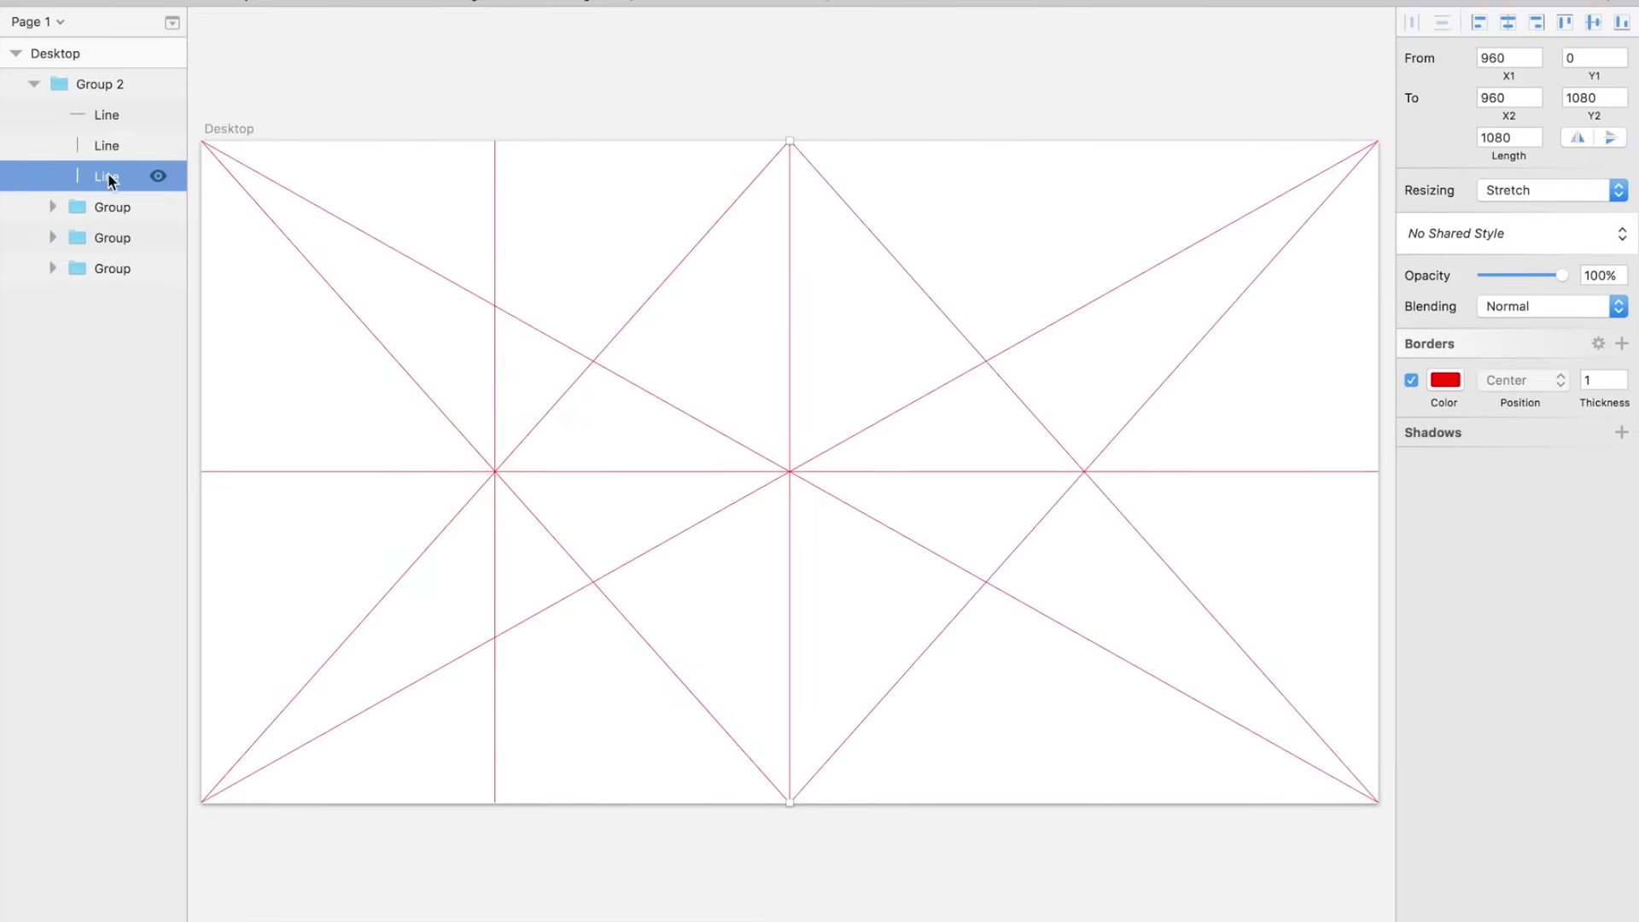
pyautogui.click(100, 147)
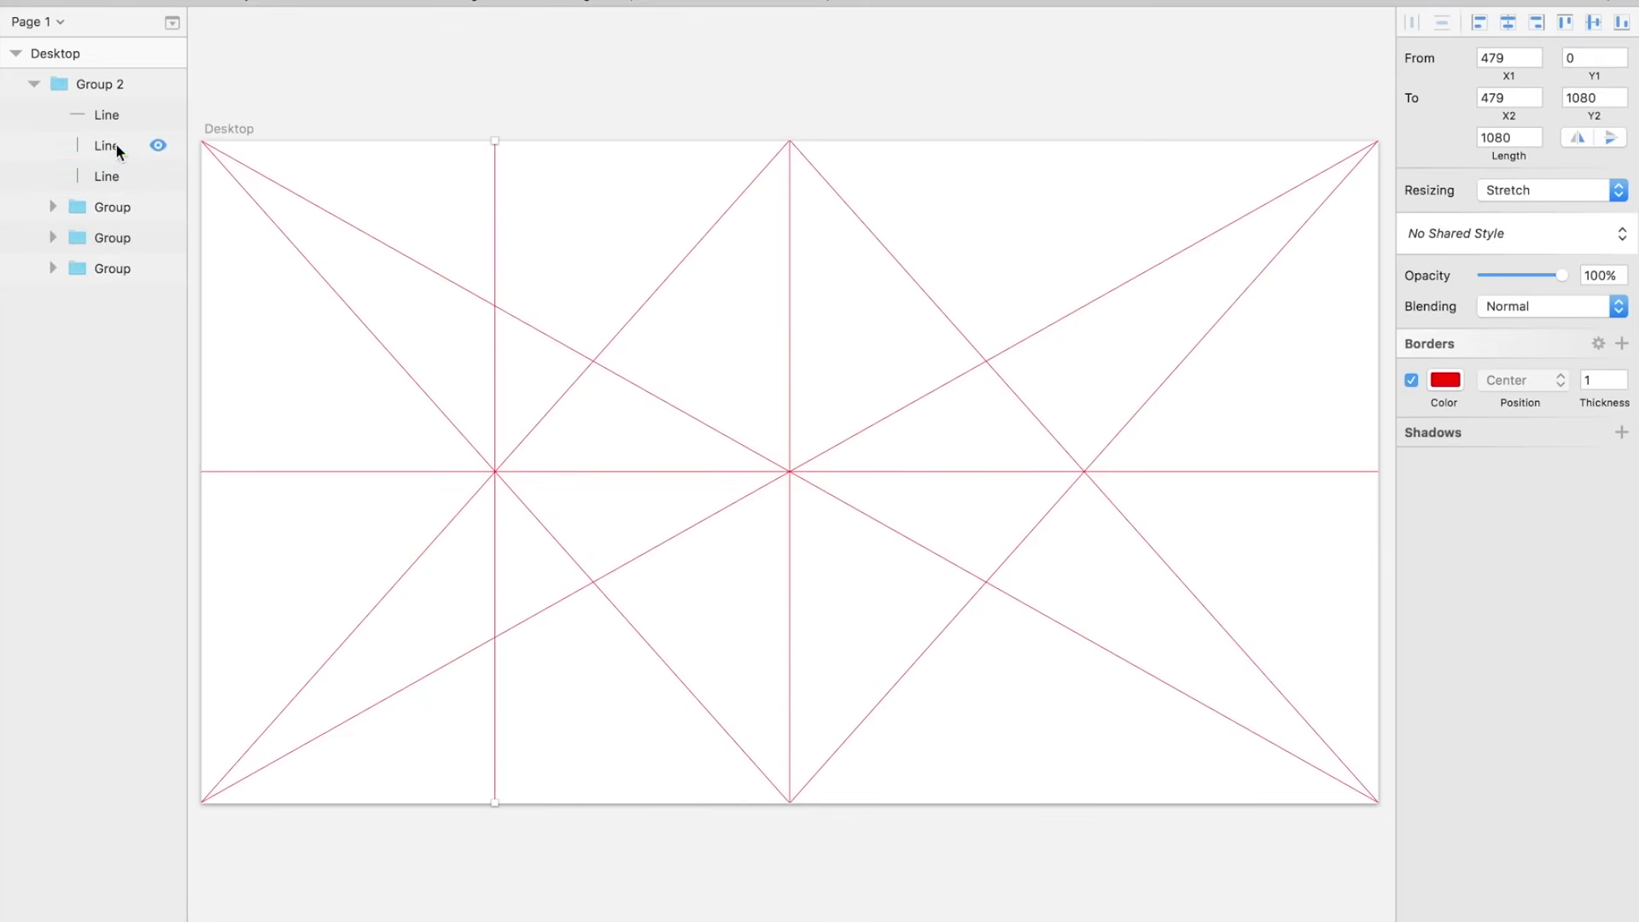
pyautogui.press('super+d')
pyautogui.keyDown('shift'); pyautogui.click(1103, 408); pyautogui.keyUp('shift')
pyautogui.press('alt+super+h')
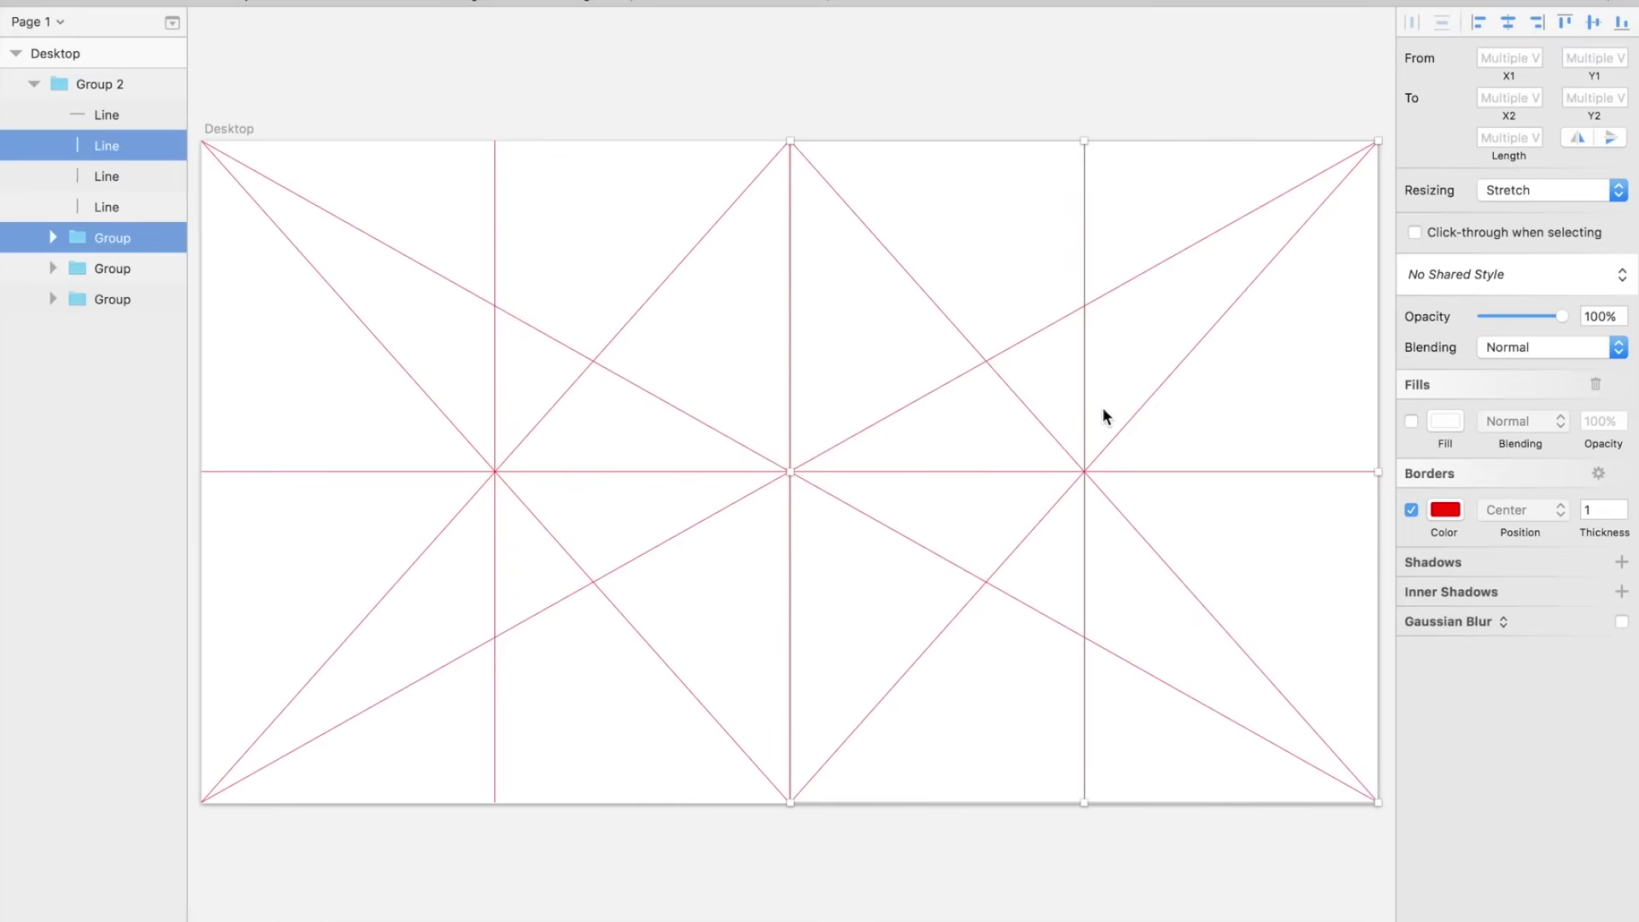
pyautogui.click(1018, 79)
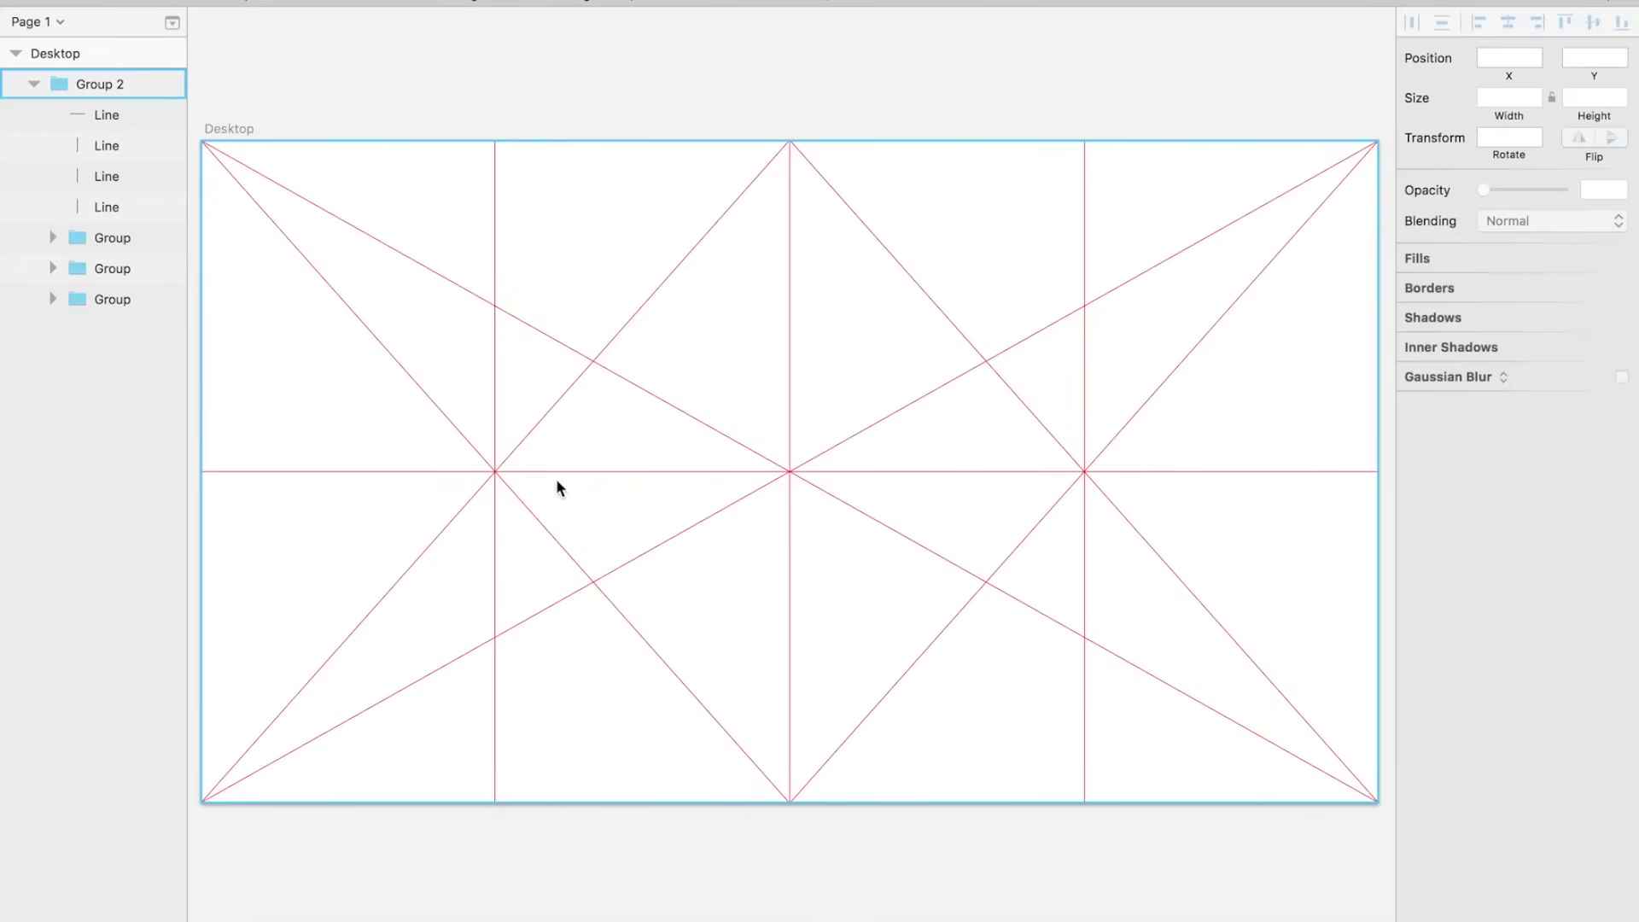
# - Add another copy of the x 479 vertical line shifted right, then reselect the grid group
pyautogui.click(495, 210)
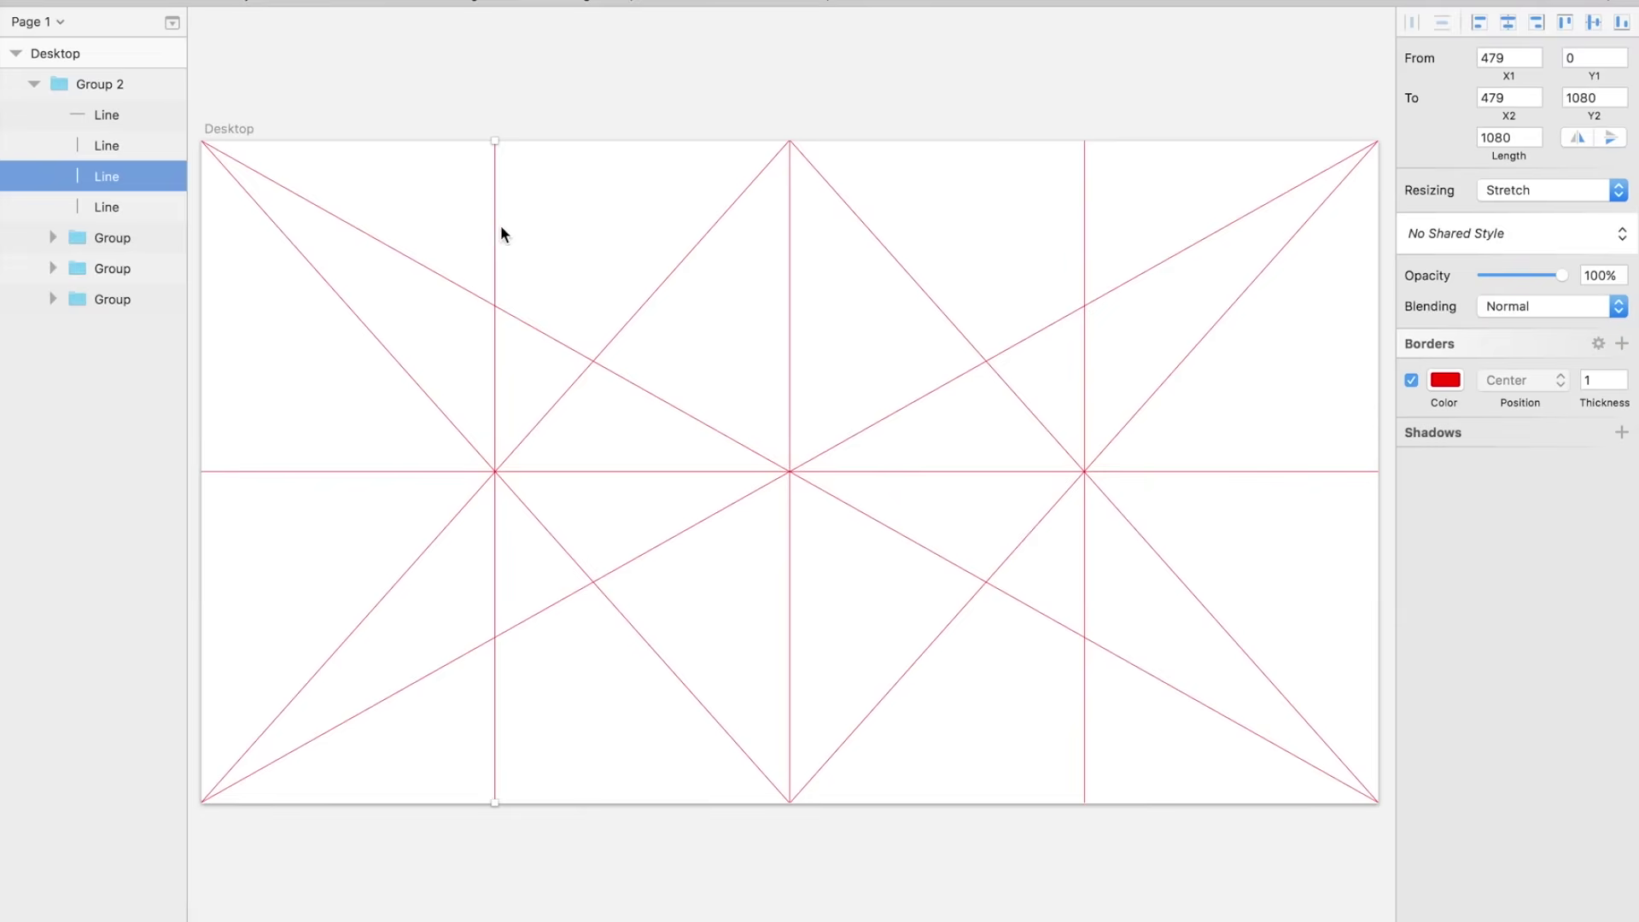
pyautogui.press('super+d')
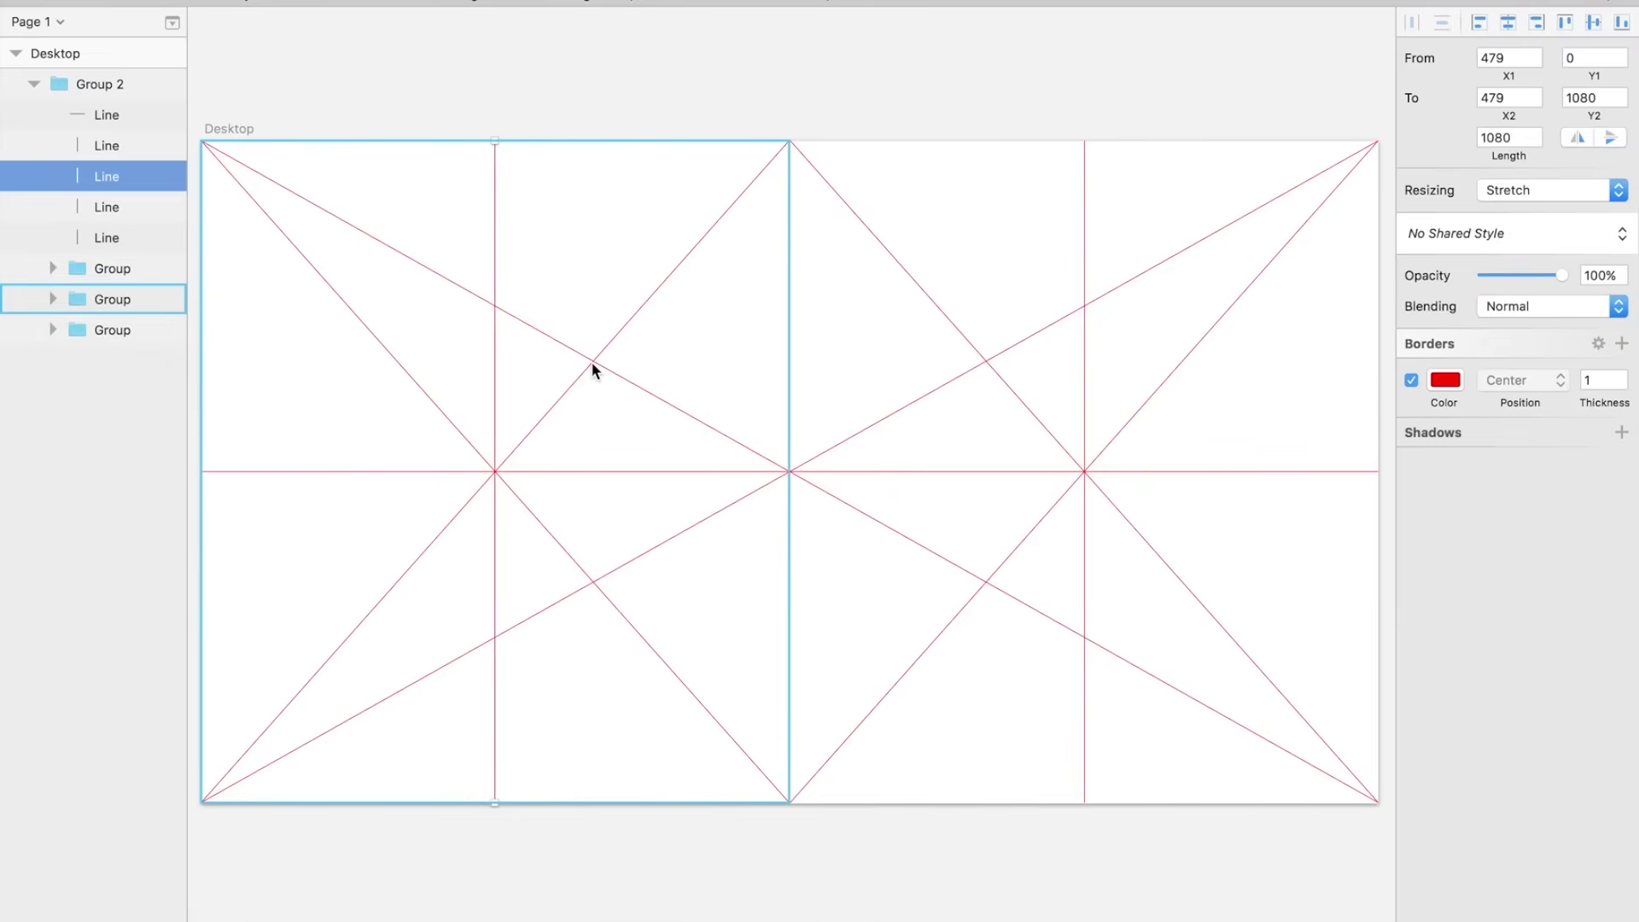
pyautogui.hotkey('shift', 'Right')
pyautogui.hotkey('shift', 'Right')
pyautogui.hotkey('shift', 'Right')
pyautogui.hotkey('shift', 'Right')
pyautogui.hotkey('shift', 'Right')
pyautogui.hotkey('shift', 'Right')
pyautogui.hotkey('shift', 'Right')
pyautogui.hotkey('shift', 'Right')
pyautogui.hotkey('shift', 'Right')
pyautogui.hotkey('shift', 'Right')
pyautogui.hotkey('shift', 'Right')
pyautogui.hotkey('shift', 'Right')
pyautogui.hotkey('shift', 'Right')
pyautogui.hotkey('shift', 'Right')
pyautogui.hotkey('shift', 'Right')
pyautogui.hotkey('shift', 'Right')
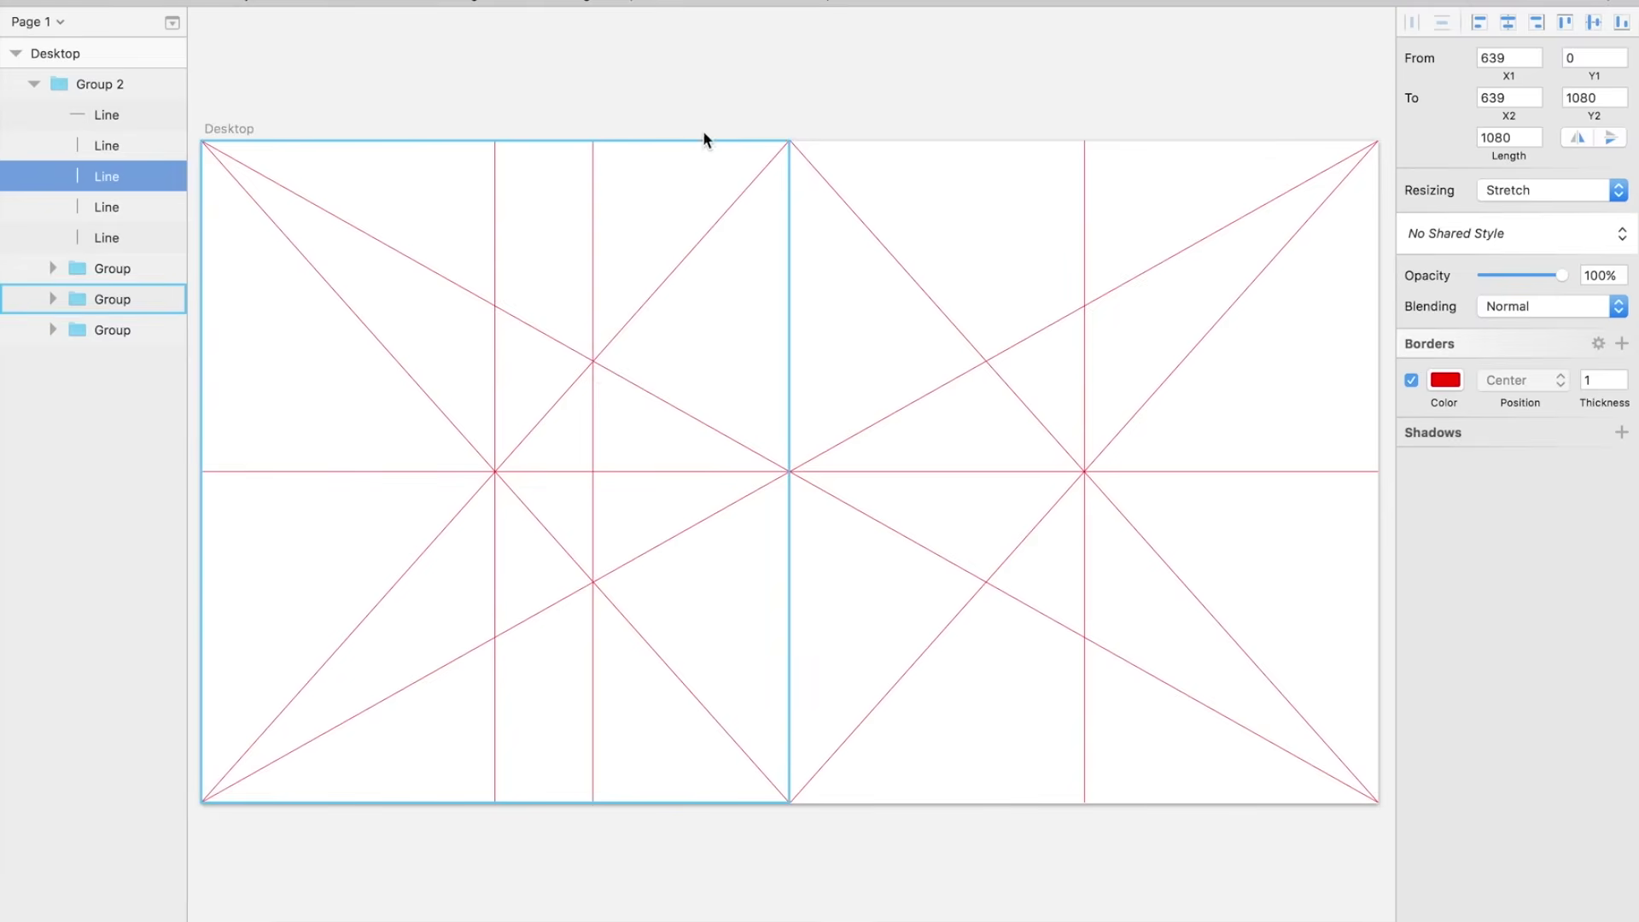
pyautogui.click(1085, 175)
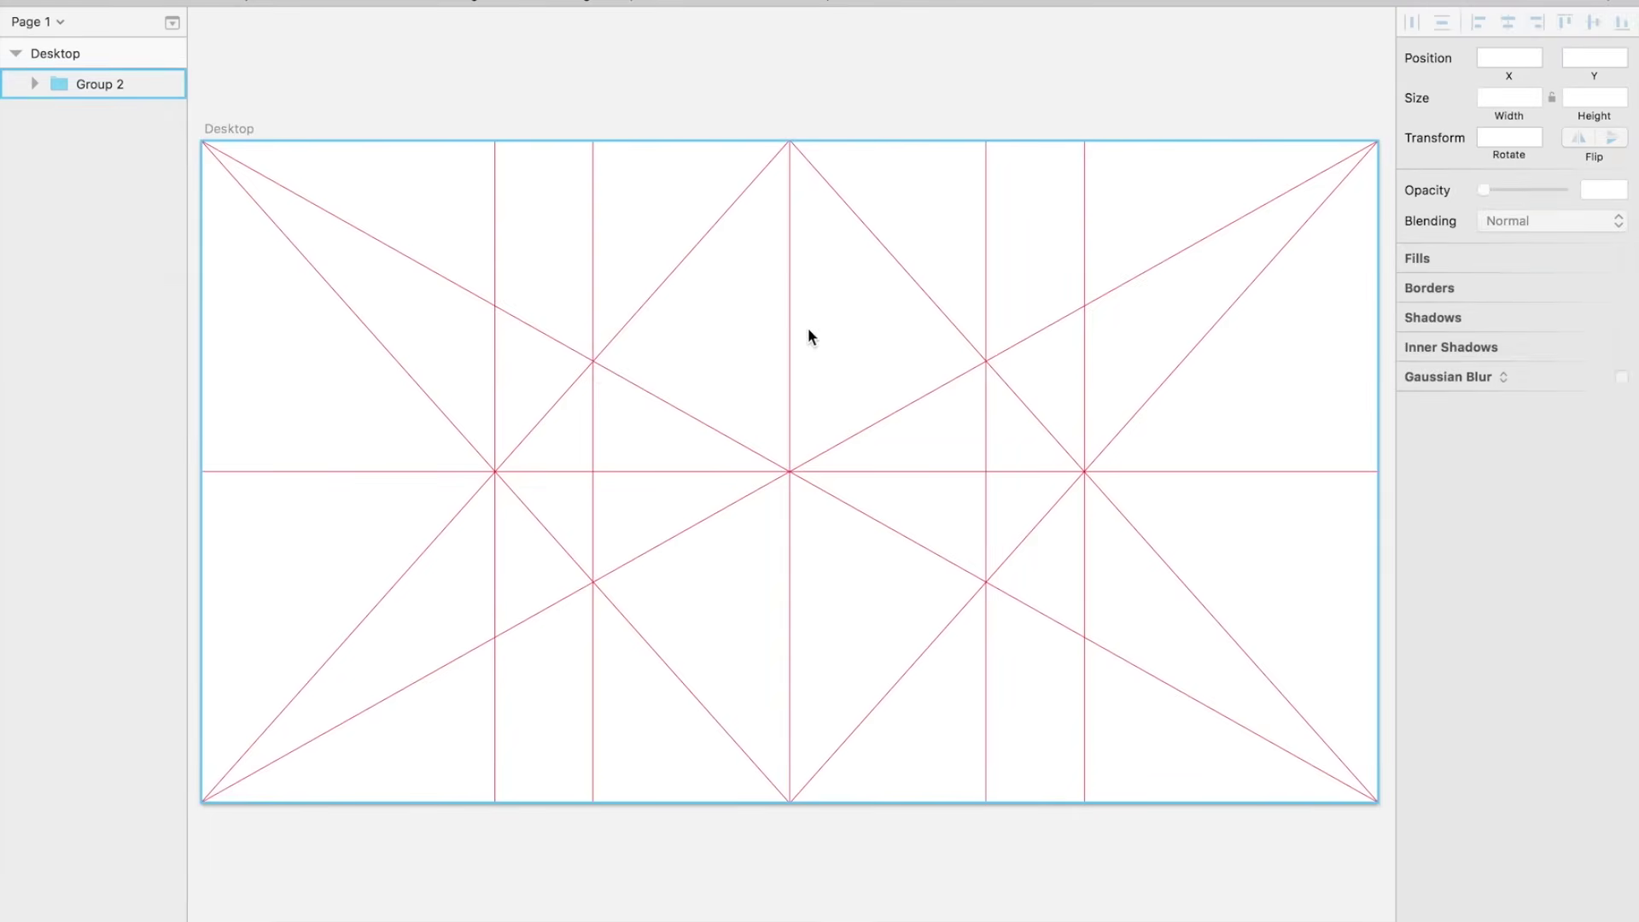
pyautogui.click(808, 336)
pyautogui.click(794, 72)
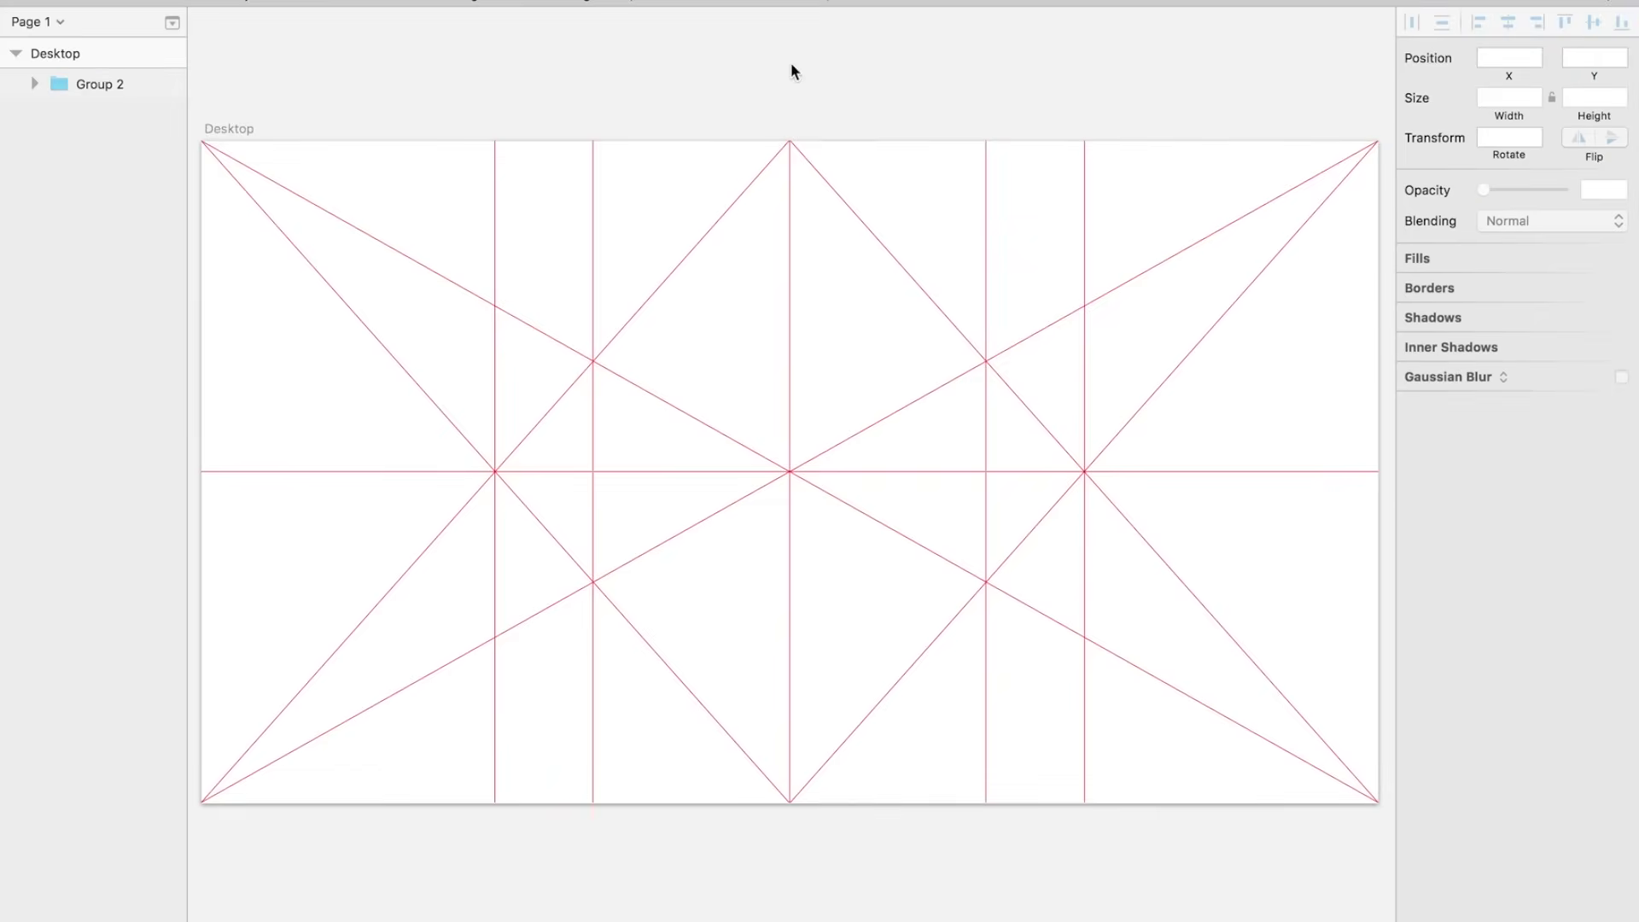
pyautogui.click(773, 206)
pyautogui.click(773, 101)
pyautogui.click(784, 205)
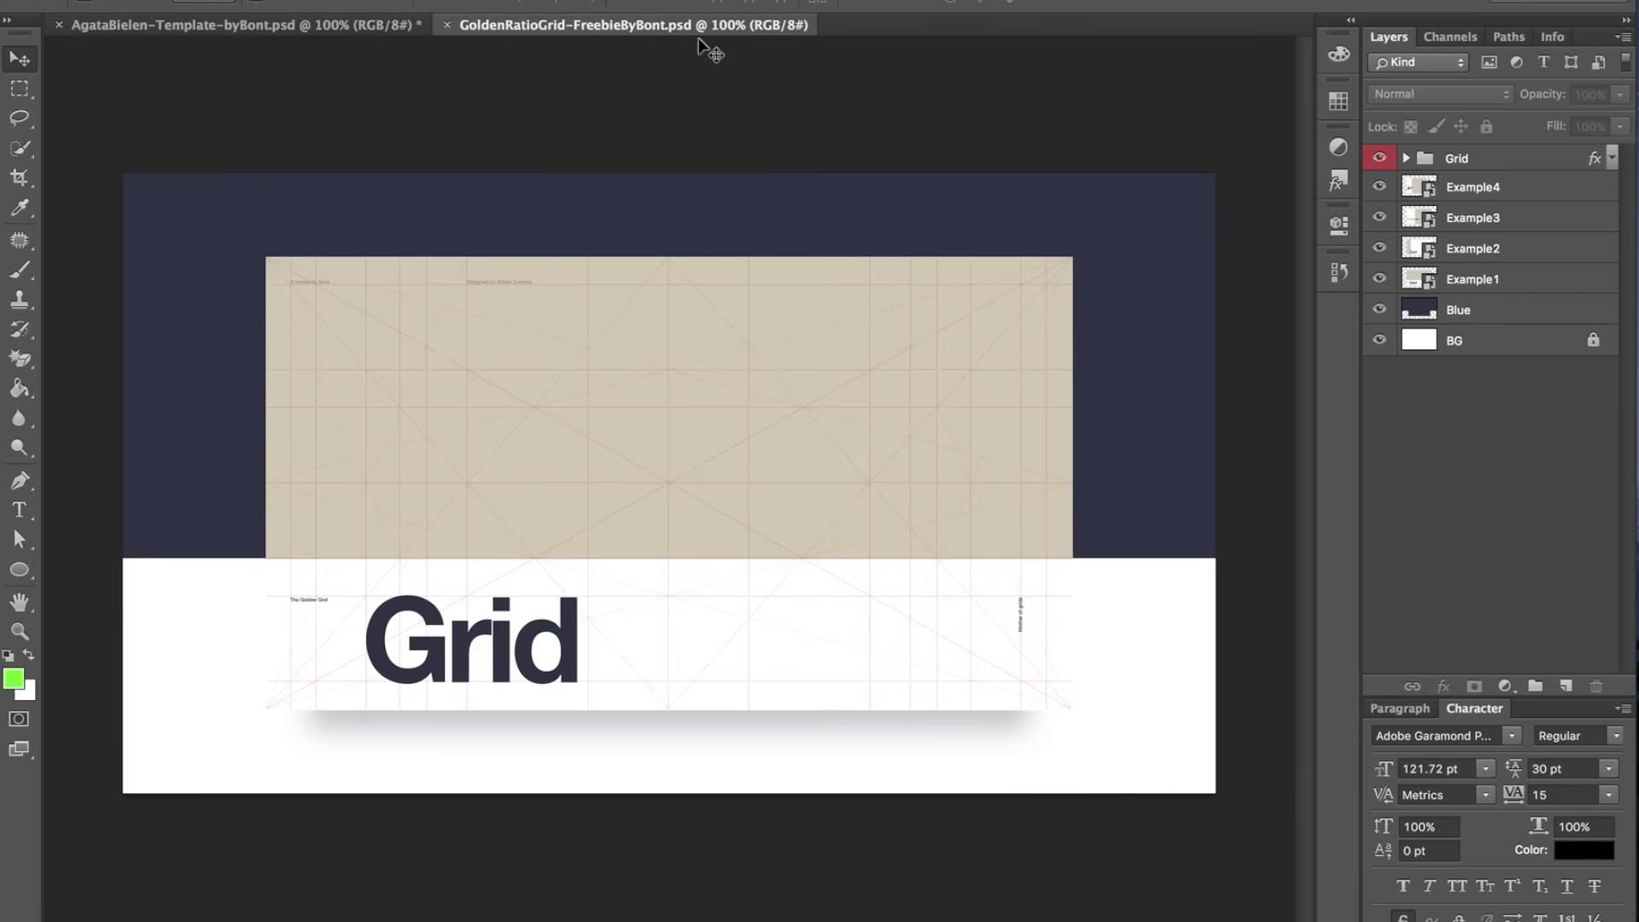
# - Switch to the AgataBielen-Template-byBont.psd editorial template document
pyautogui.click(359, 32)
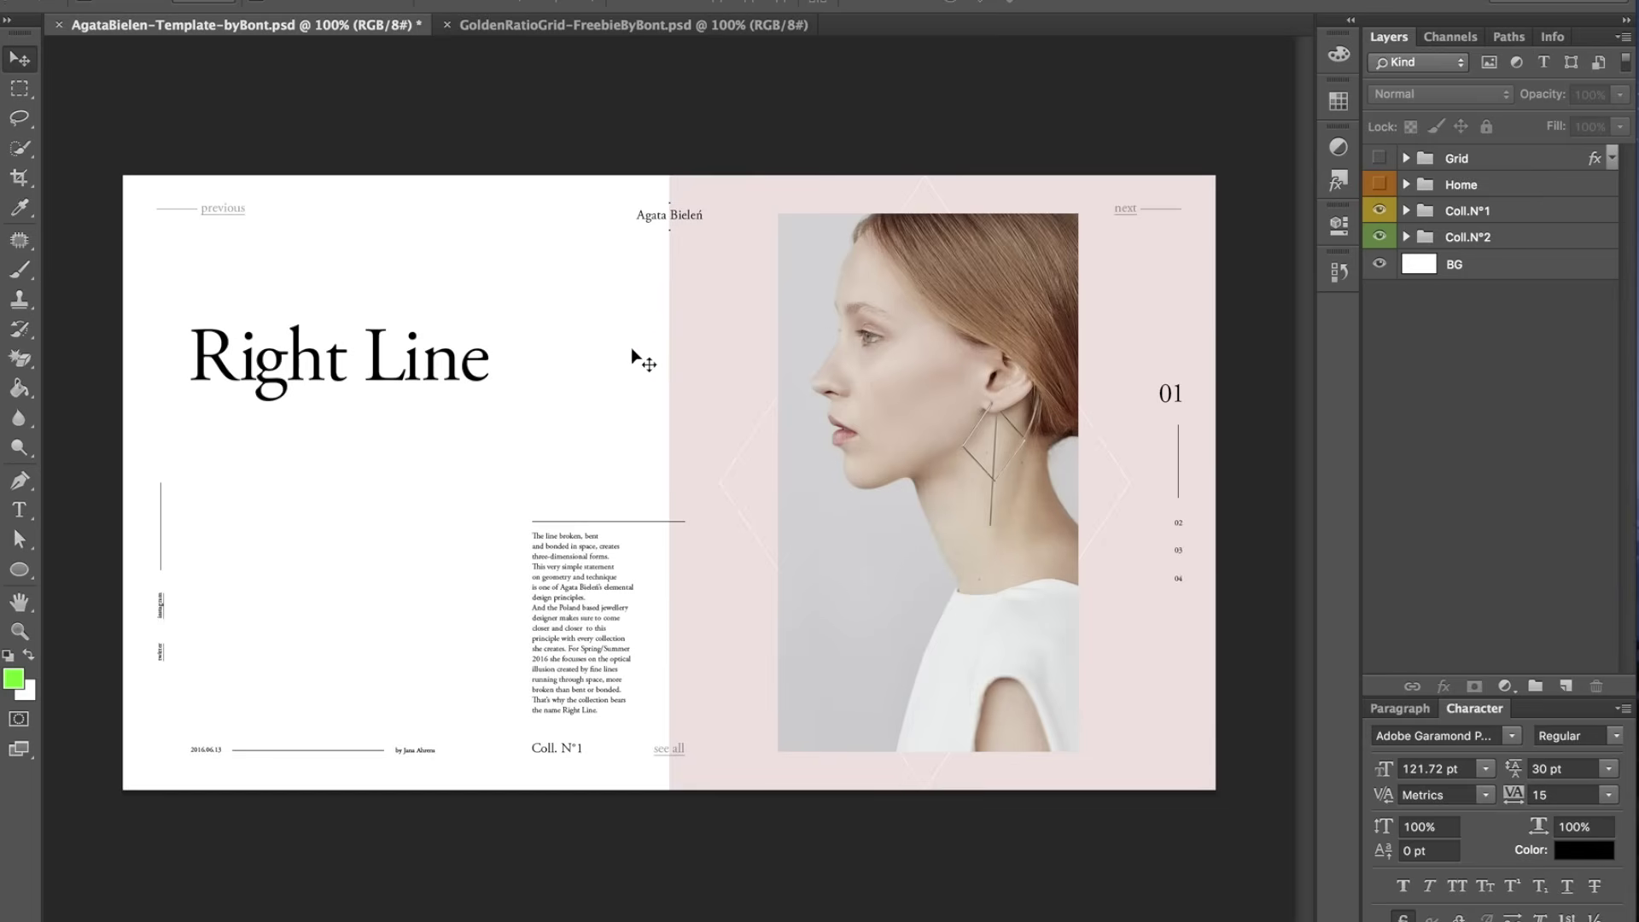
# - Make the Grid group visible and expand the Coll.N°1 group's layers
pyautogui.click(1379, 157)
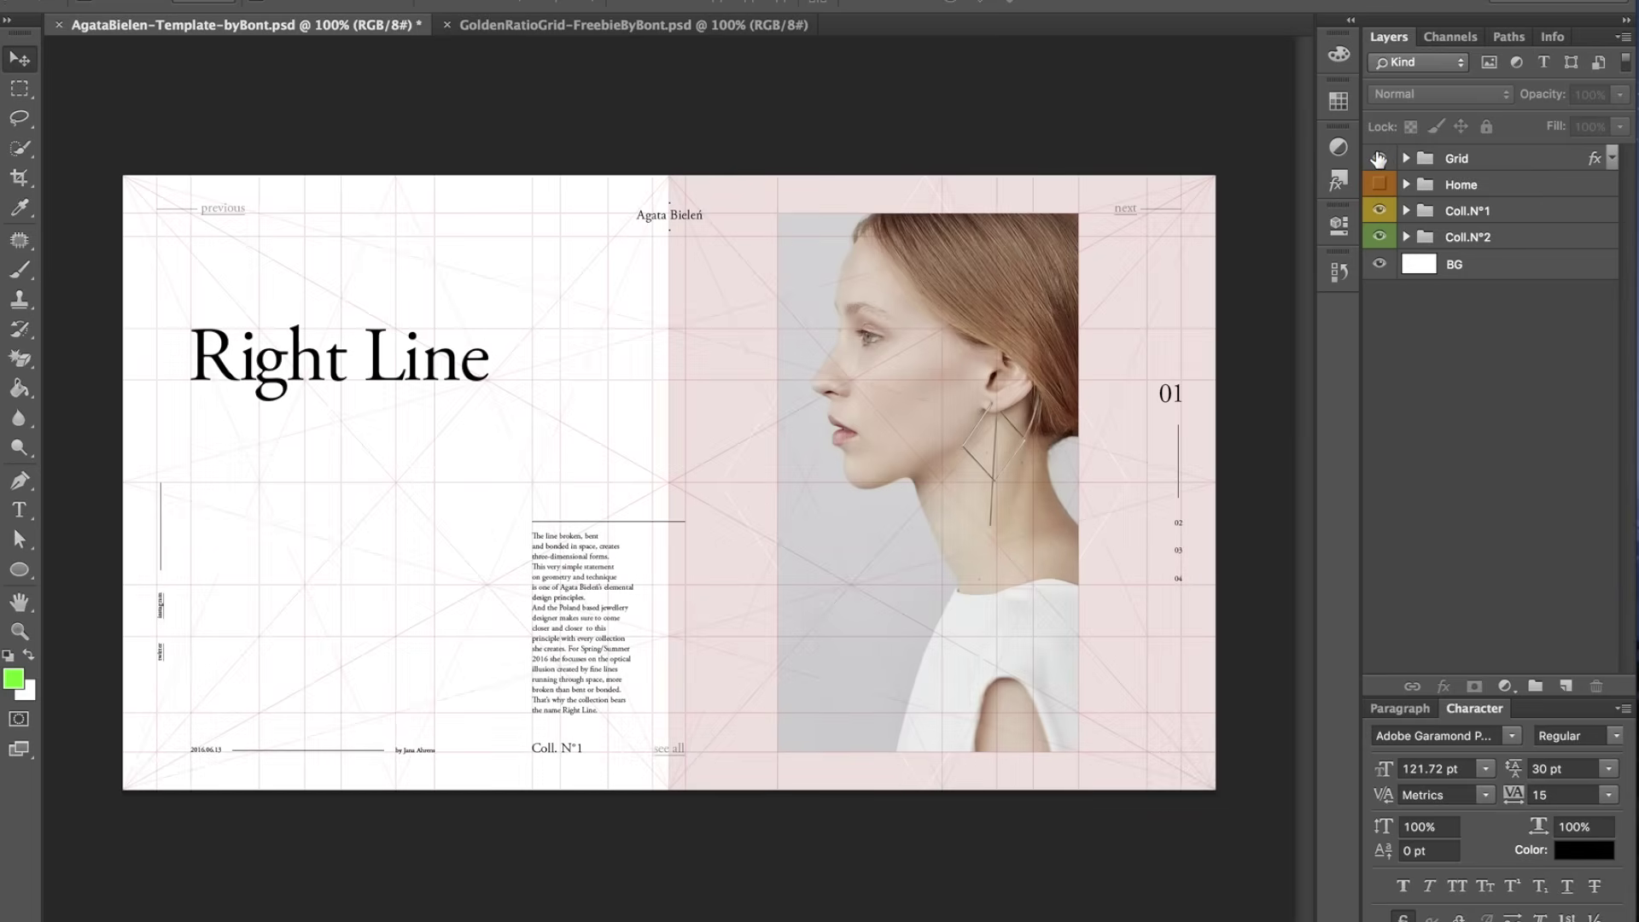
pyautogui.keyDown('ctrl'); pyautogui.click(682, 523); pyautogui.keyUp('ctrl')
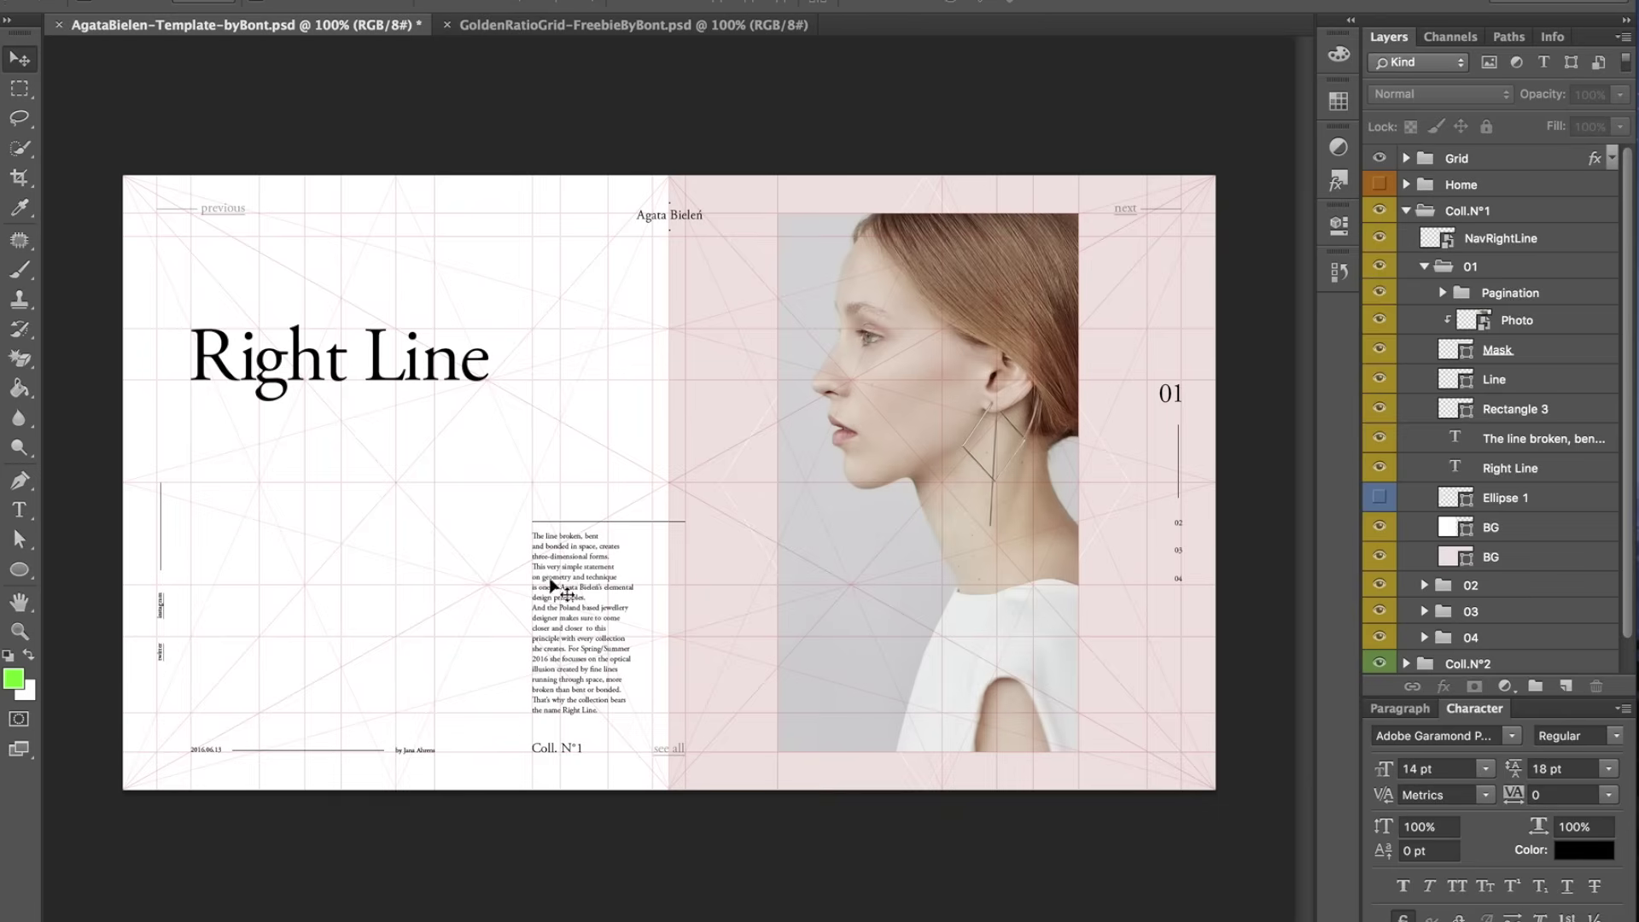
pyautogui.keyDown('ctrl'); pyautogui.click(533, 475); pyautogui.keyUp('ctrl')
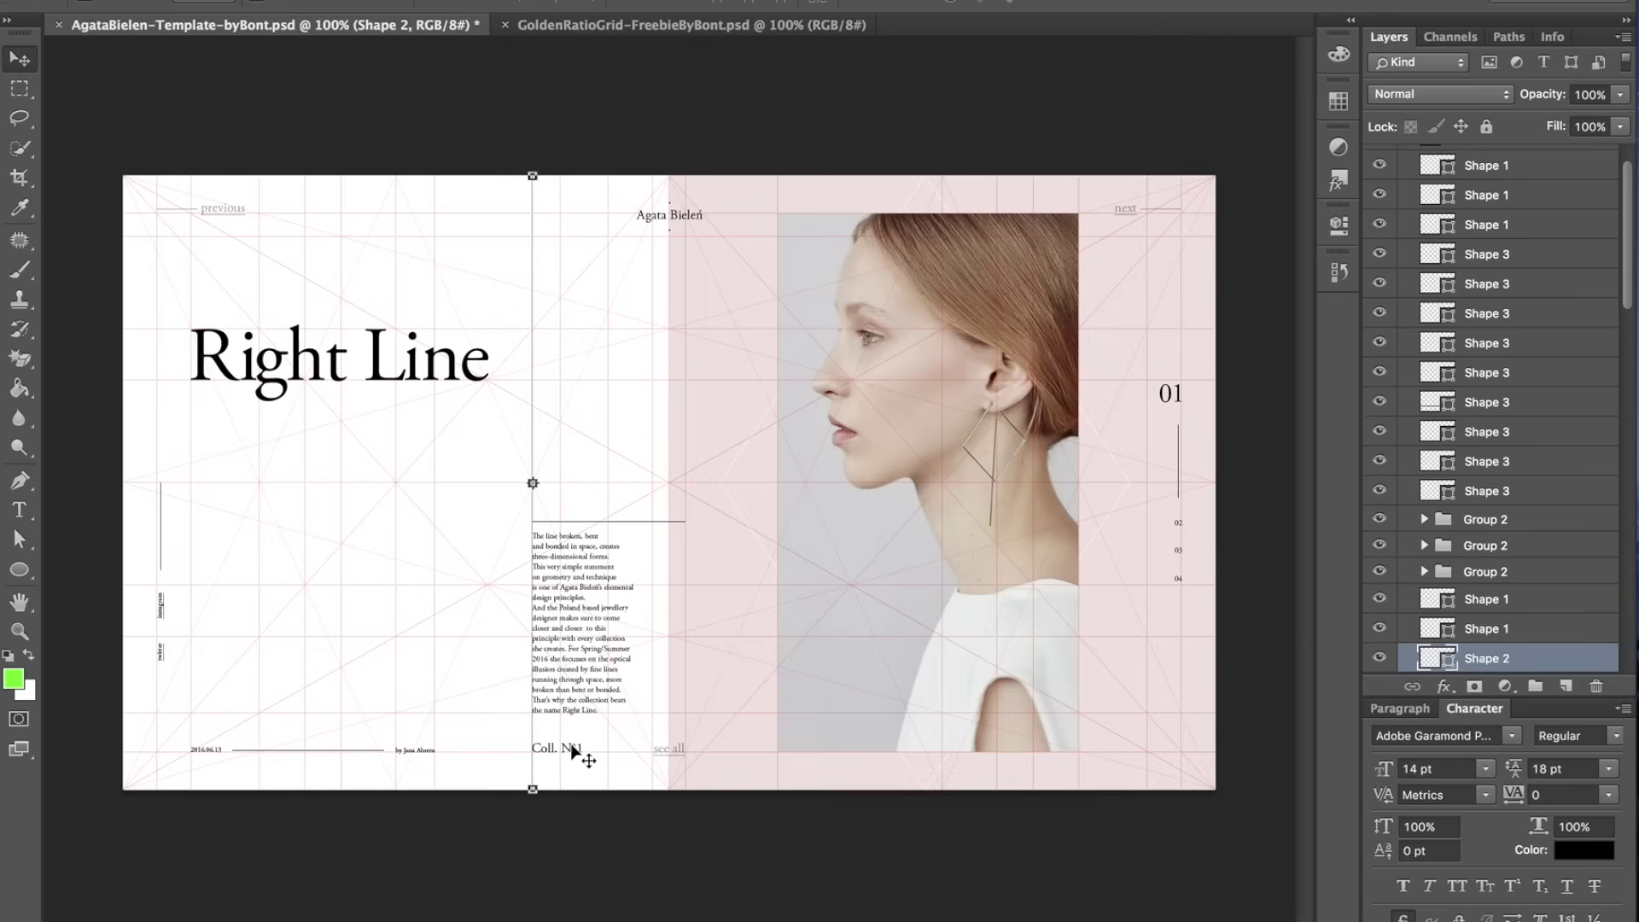
pyautogui.click(161, 225)
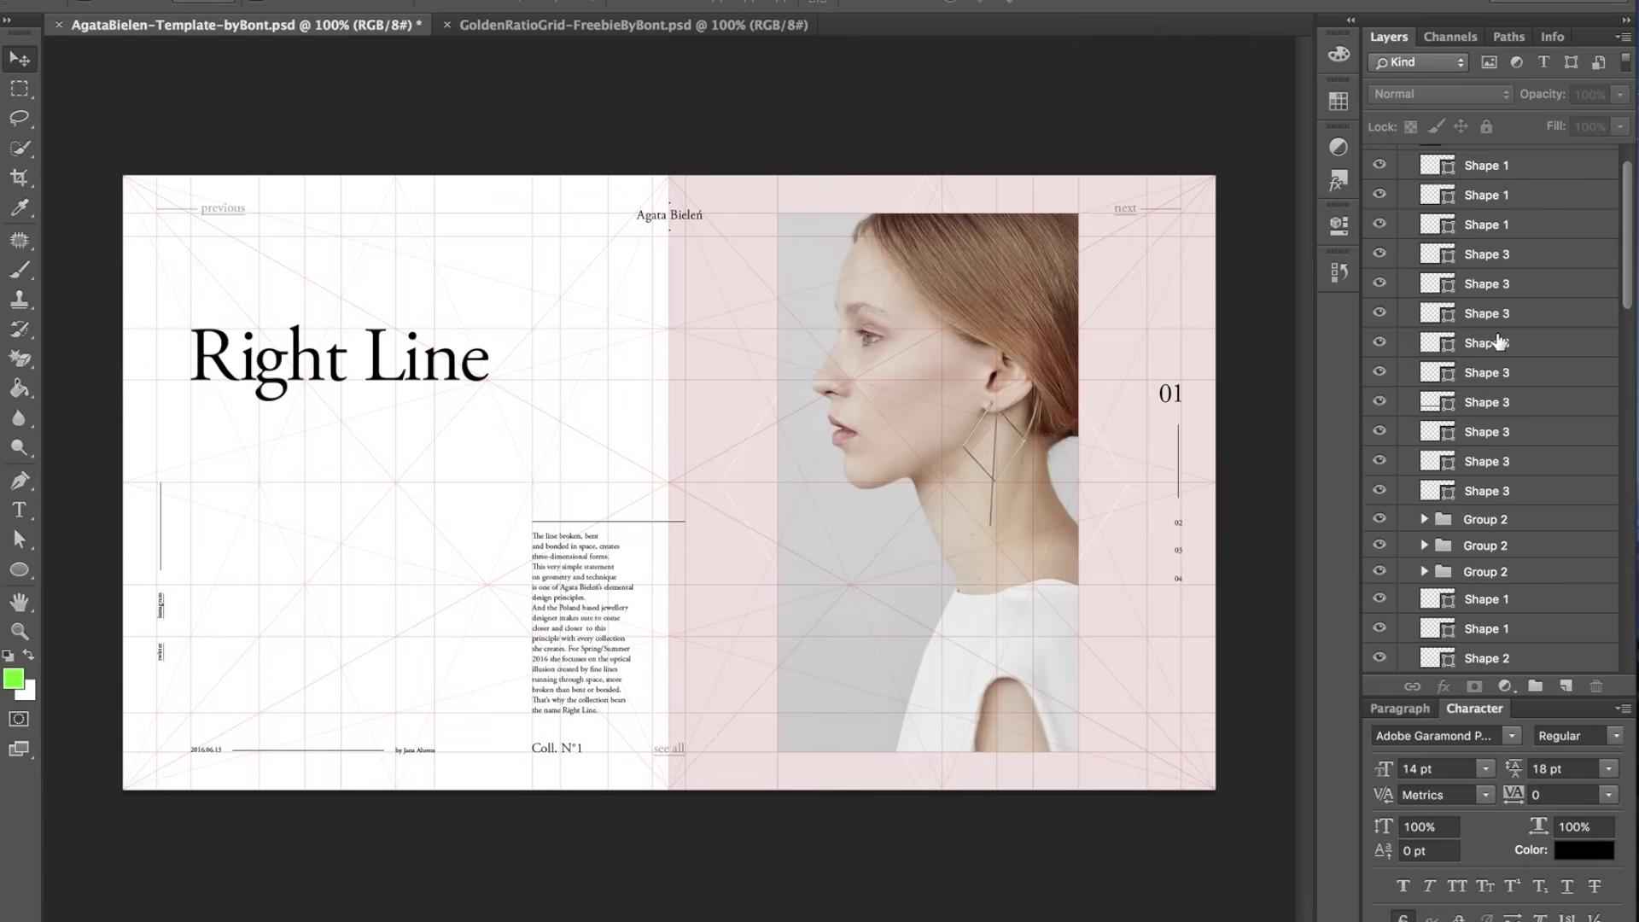
pyautogui.scroll(5, 1498, 342)
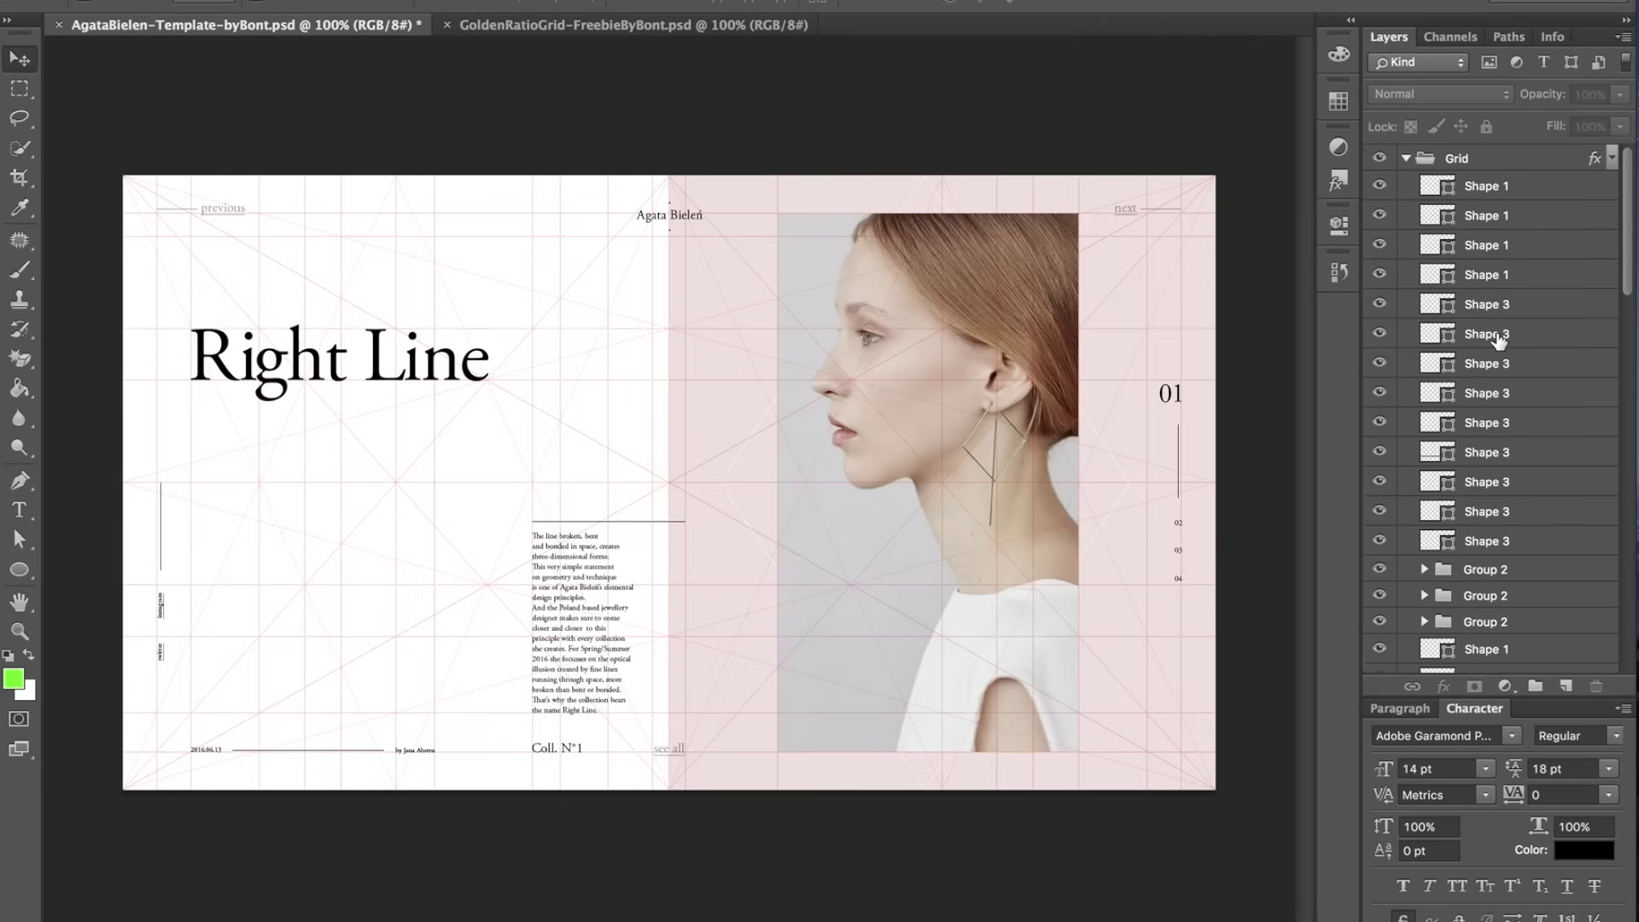
pyautogui.click(1406, 158)
pyautogui.click(1406, 210)
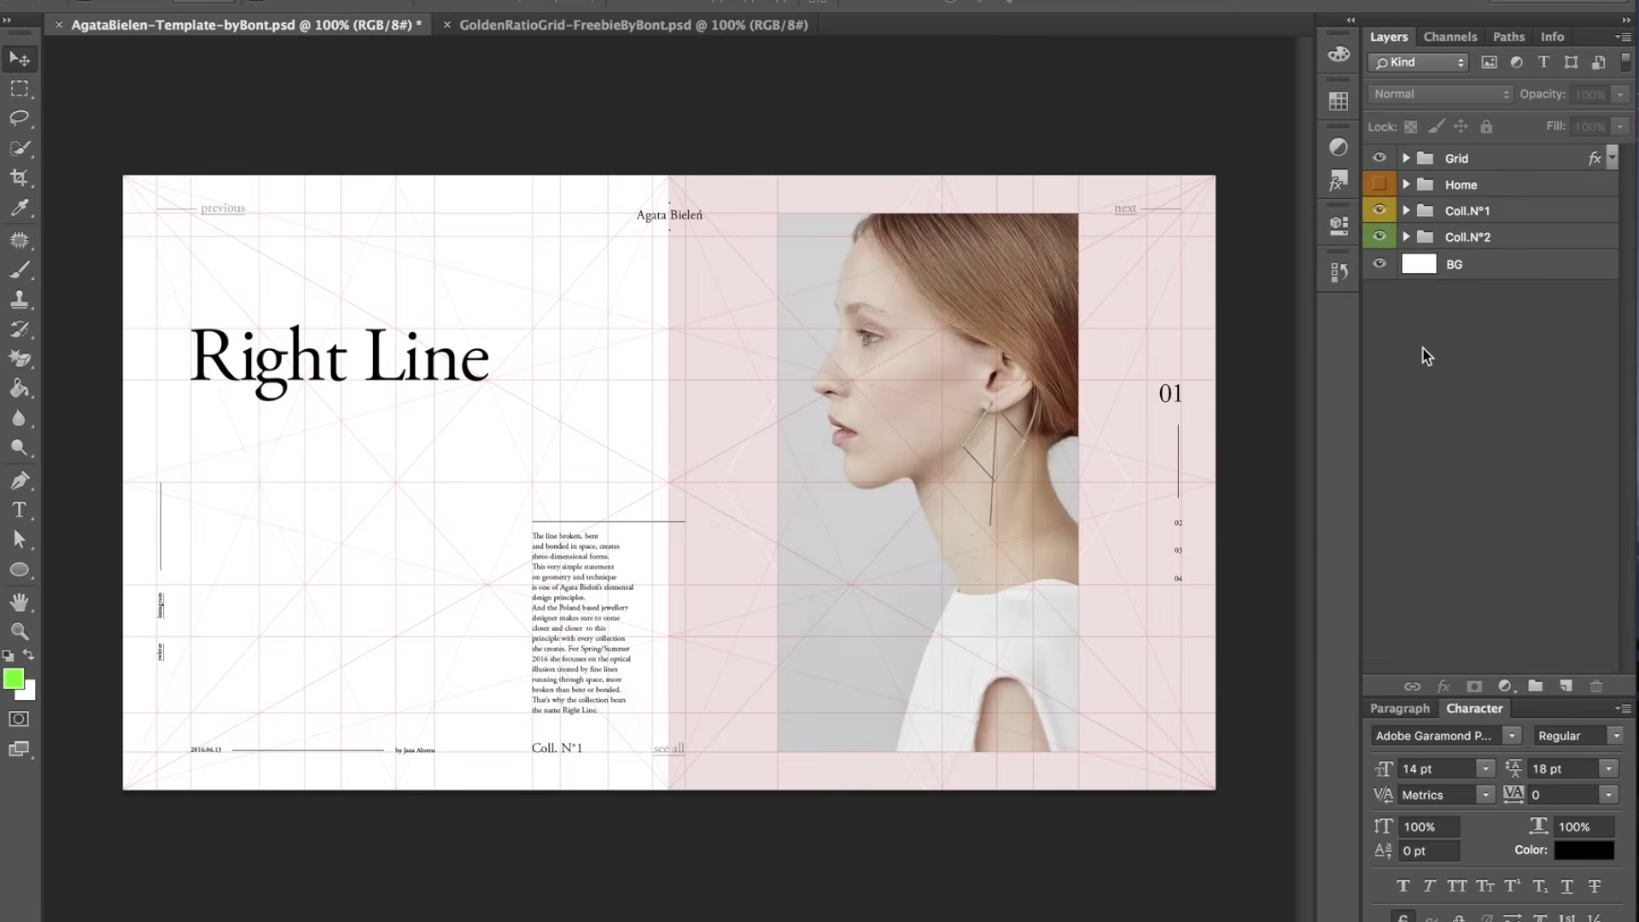
pyautogui.hotkey('alt', ']')
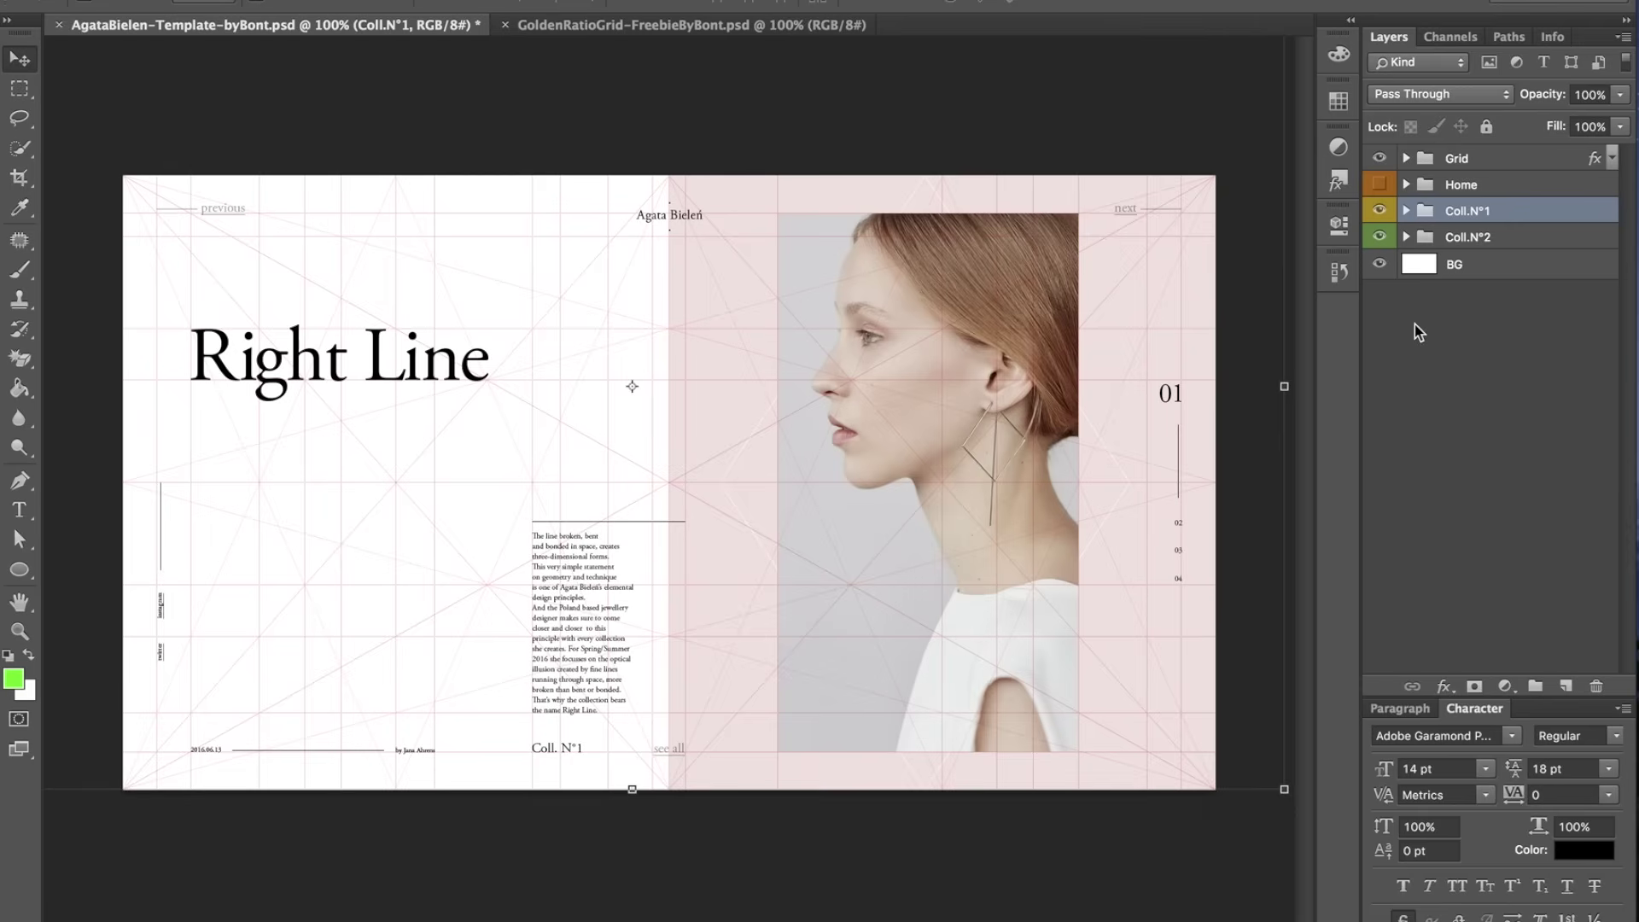
# - Hide the grid and inspect the Right Line title, body text and thin rule layers
pyautogui.click(1379, 159)
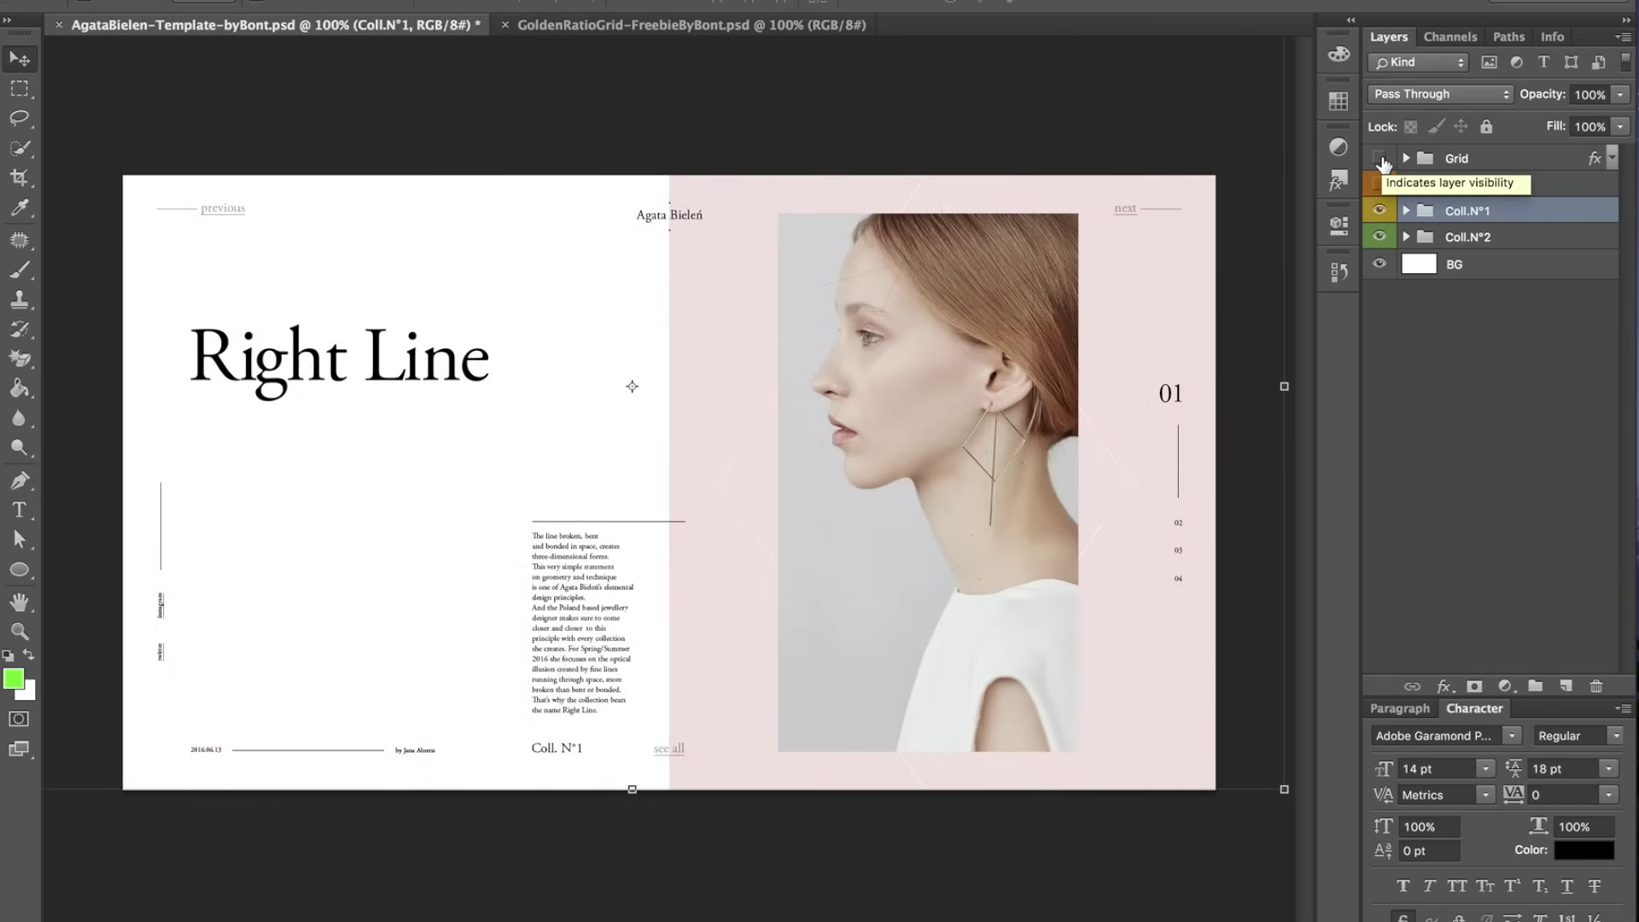
pyautogui.click(1482, 535)
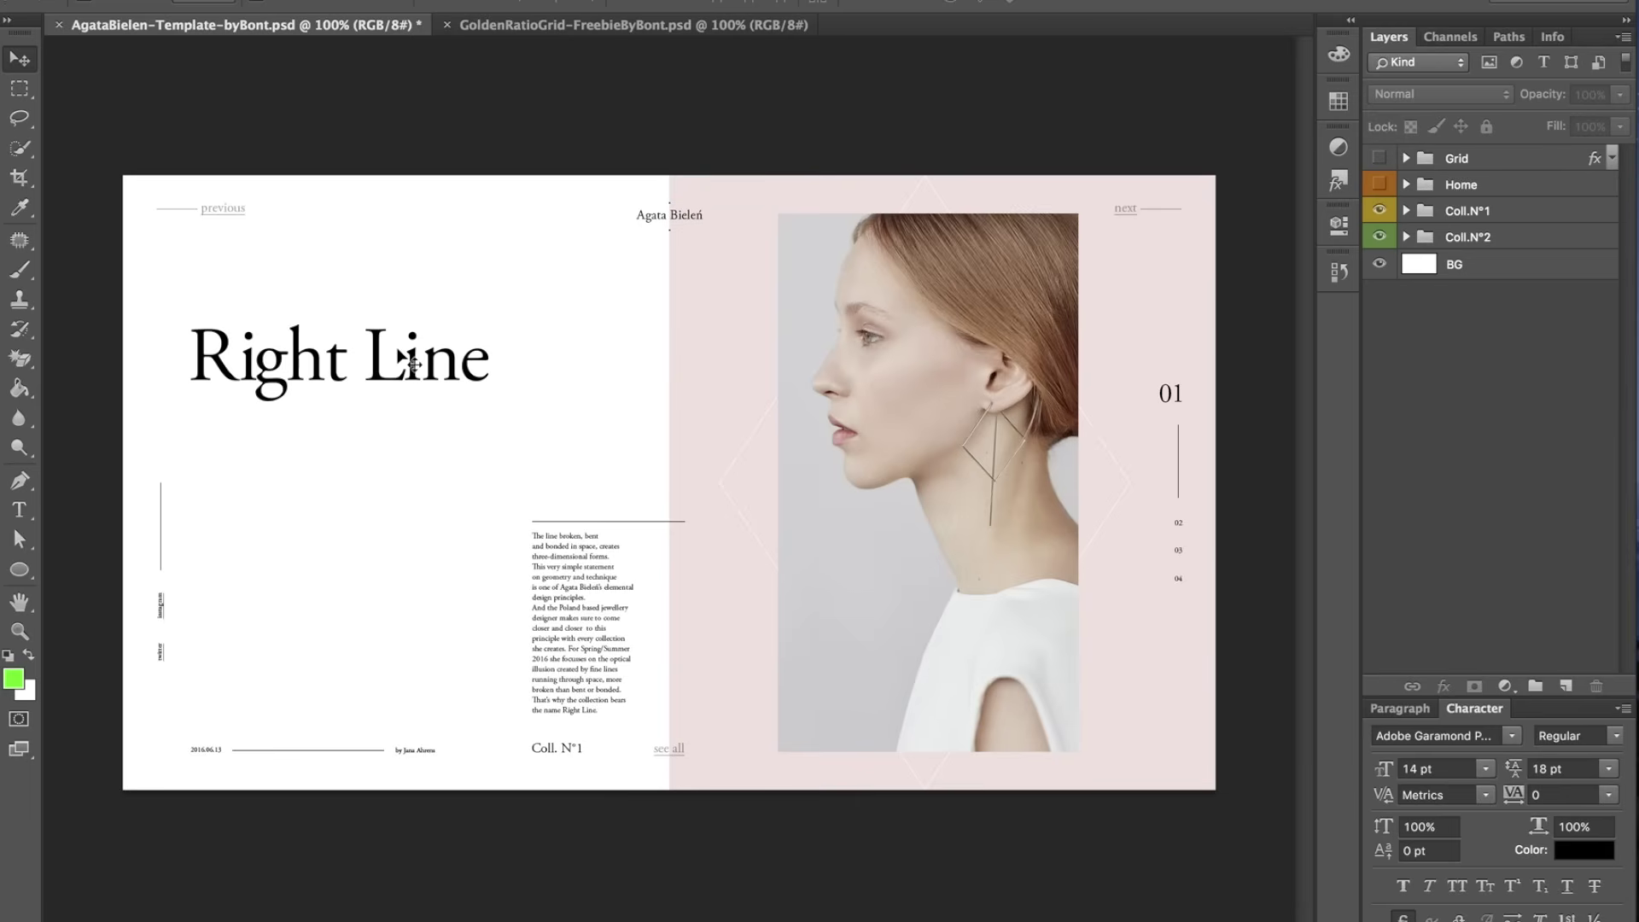
pyautogui.click(454, 373)
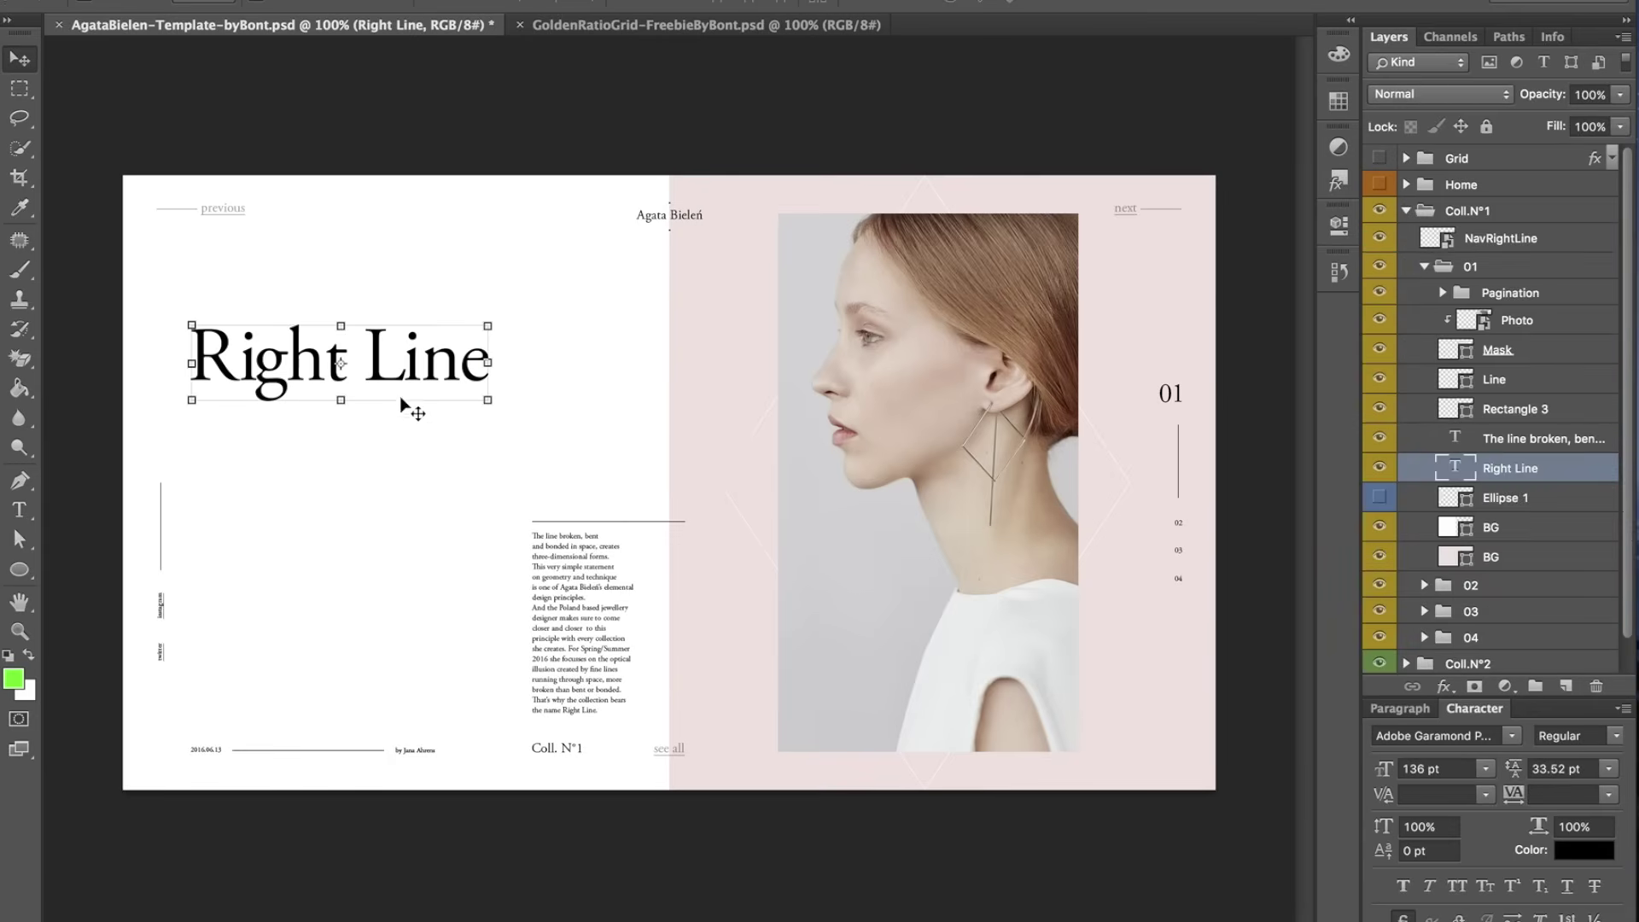
pyautogui.click(567, 567)
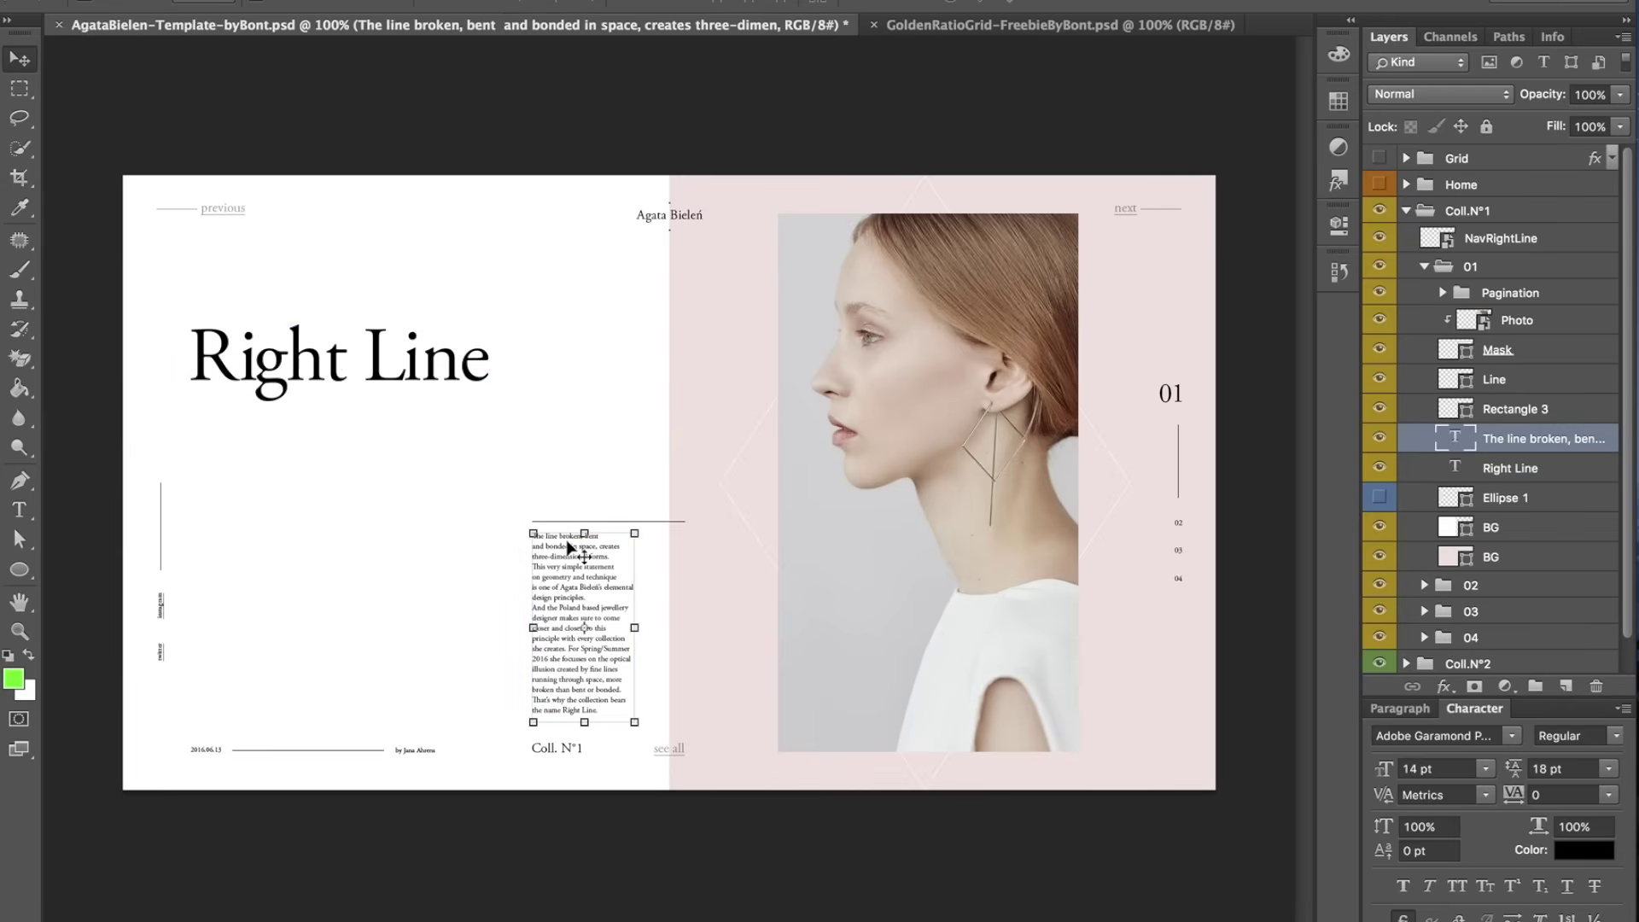
pyautogui.click(580, 521)
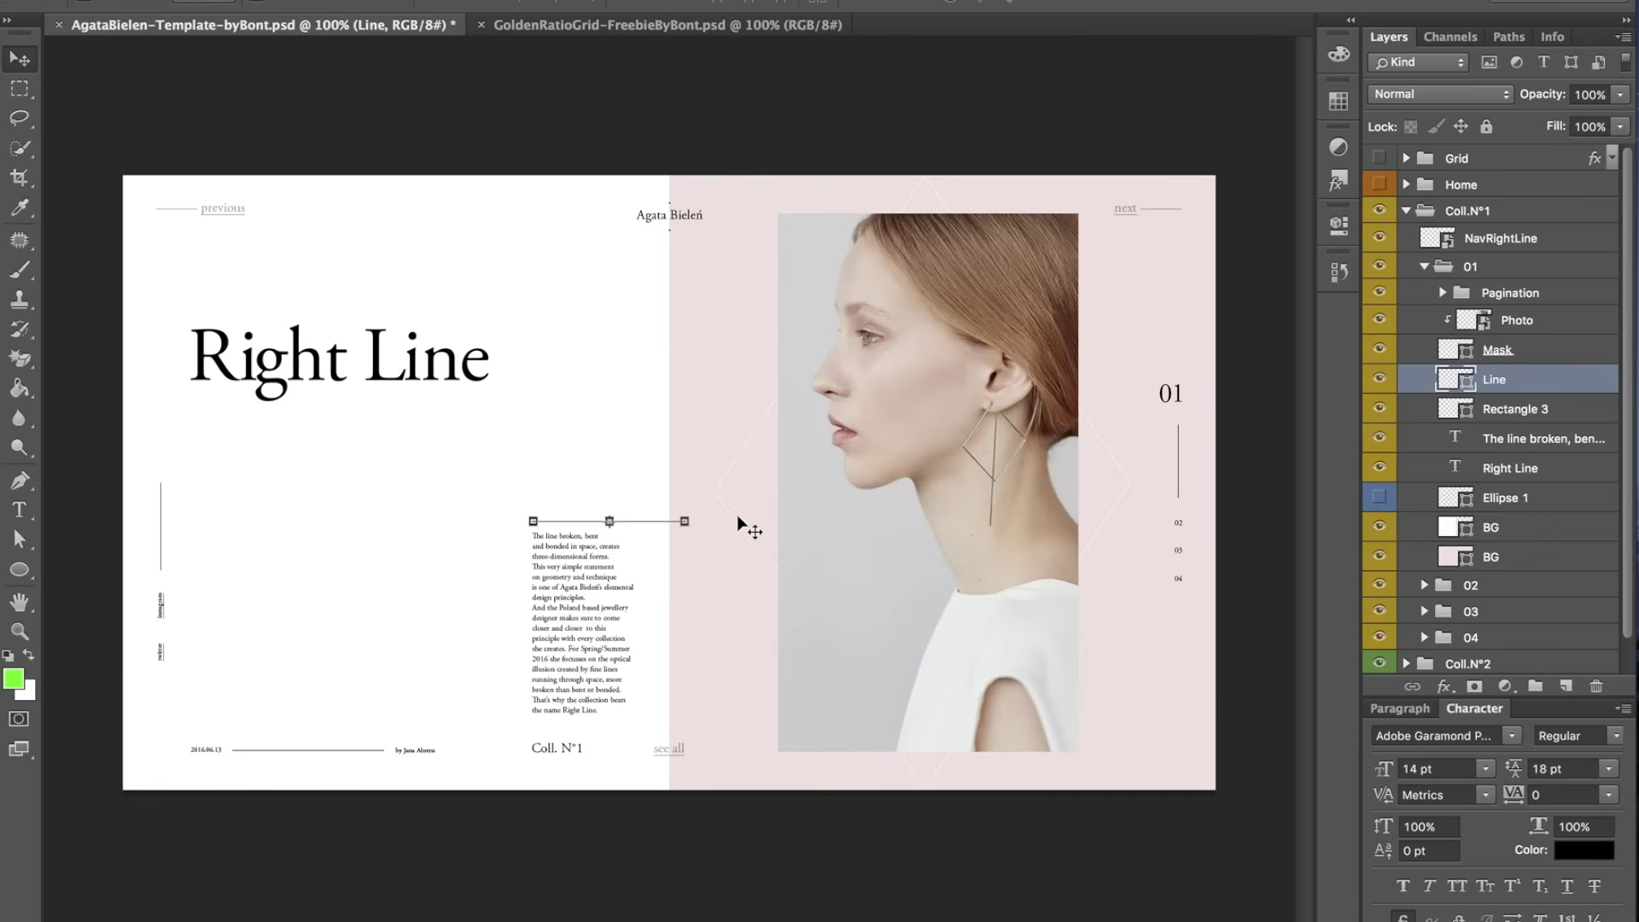
# - Inspect the Rectangle 3 diamond and photo layers, then show the grid overlay again
pyautogui.click(740, 464)
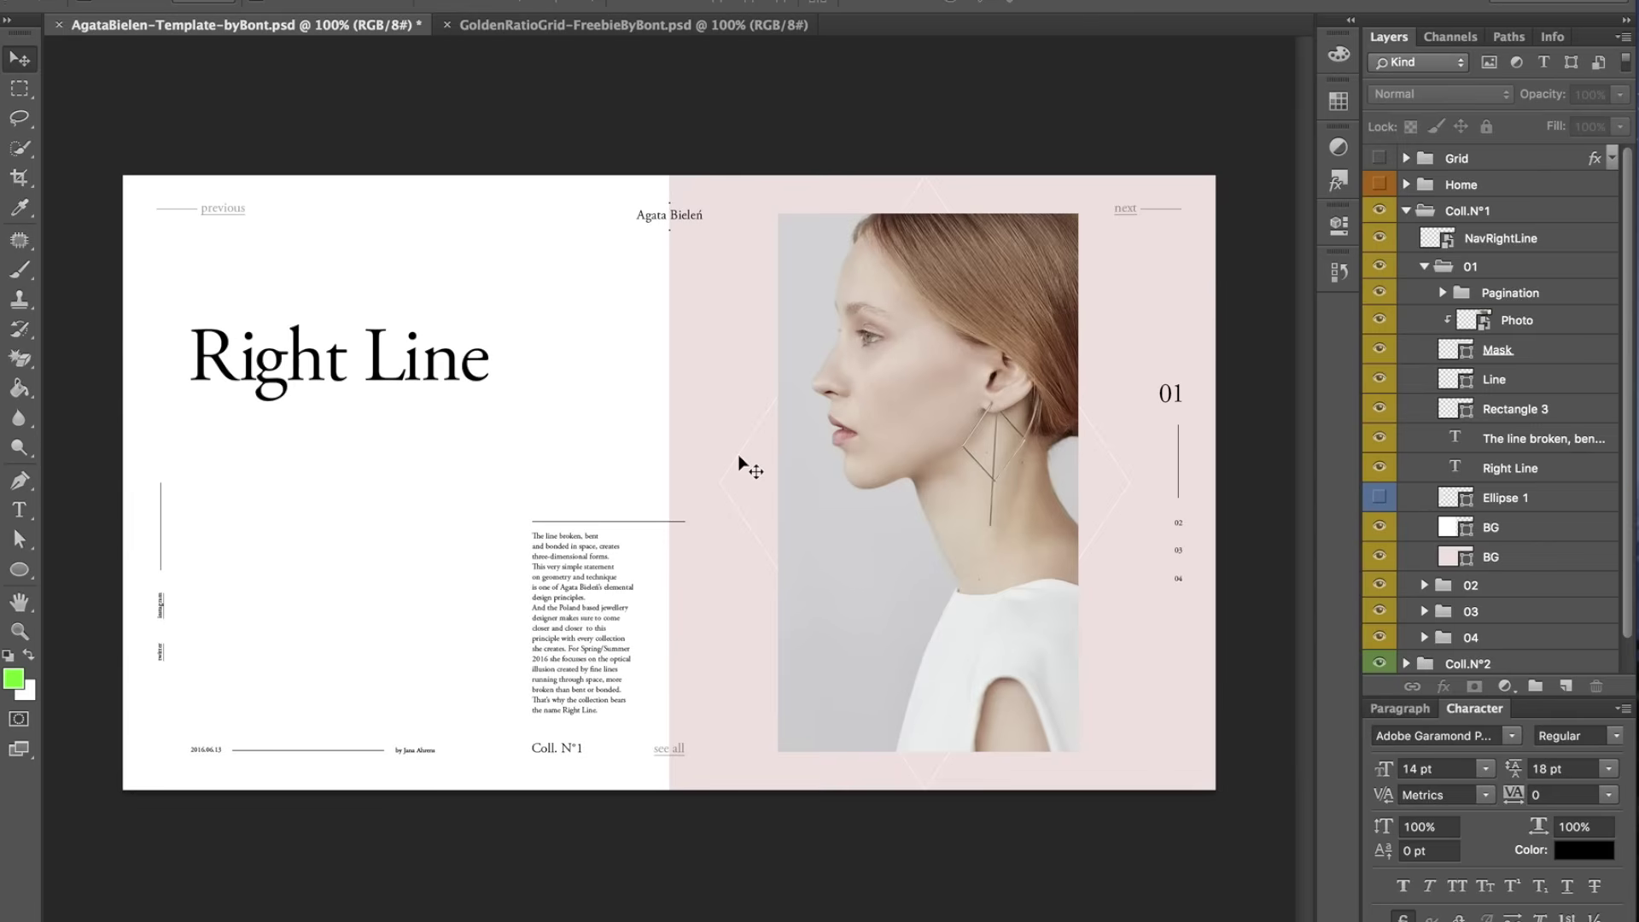
pyautogui.click(739, 463)
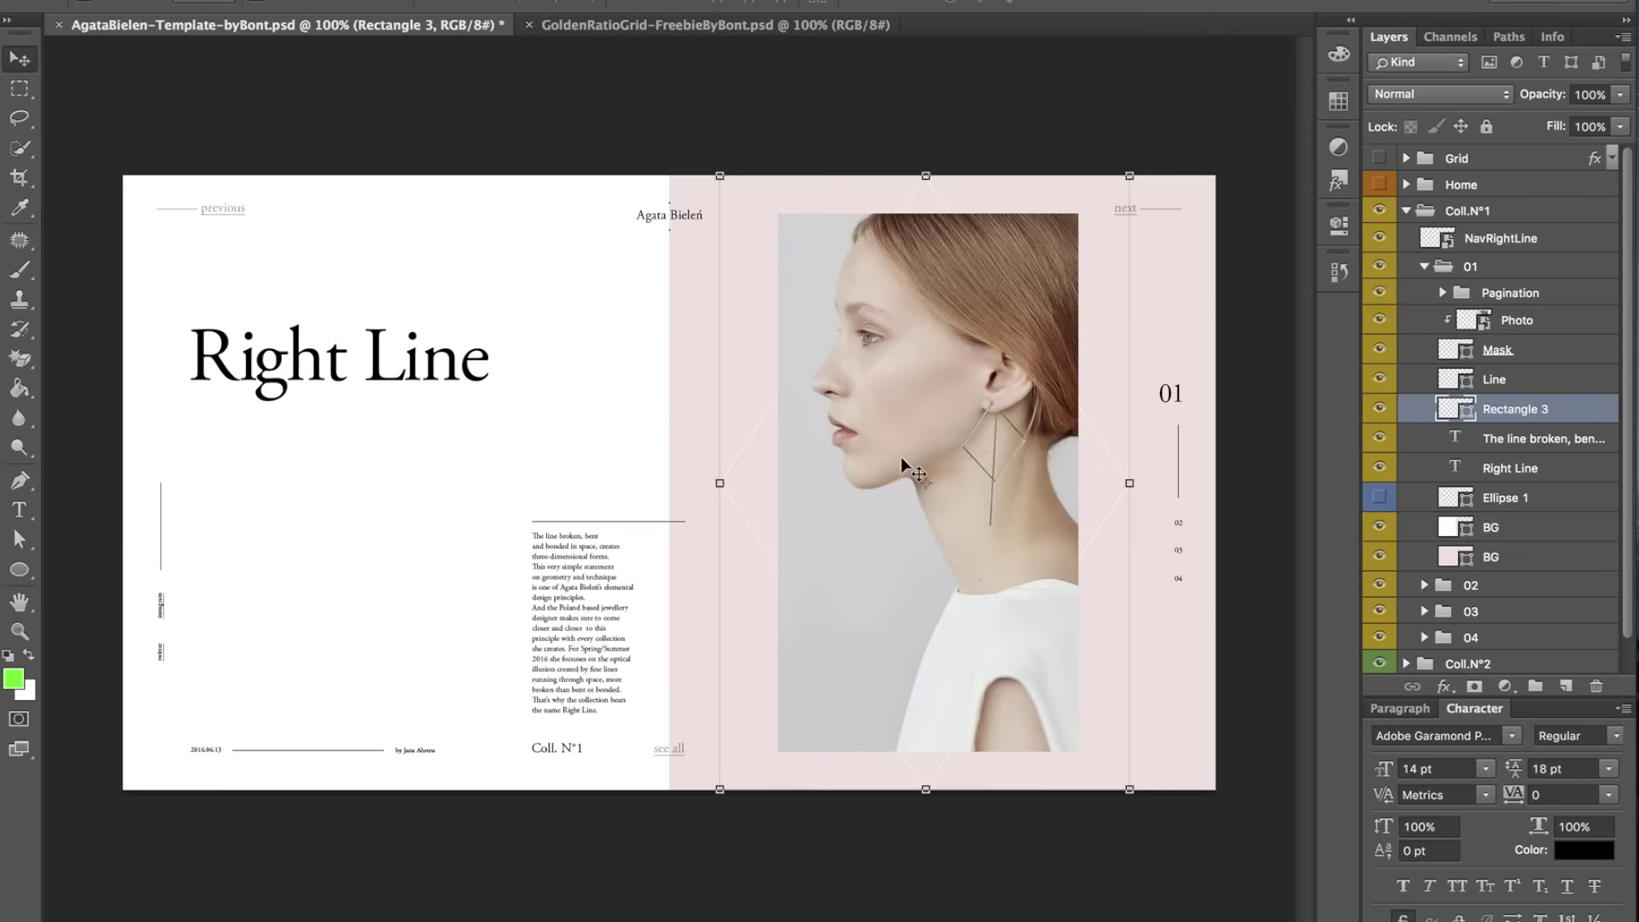
pyautogui.click(971, 306)
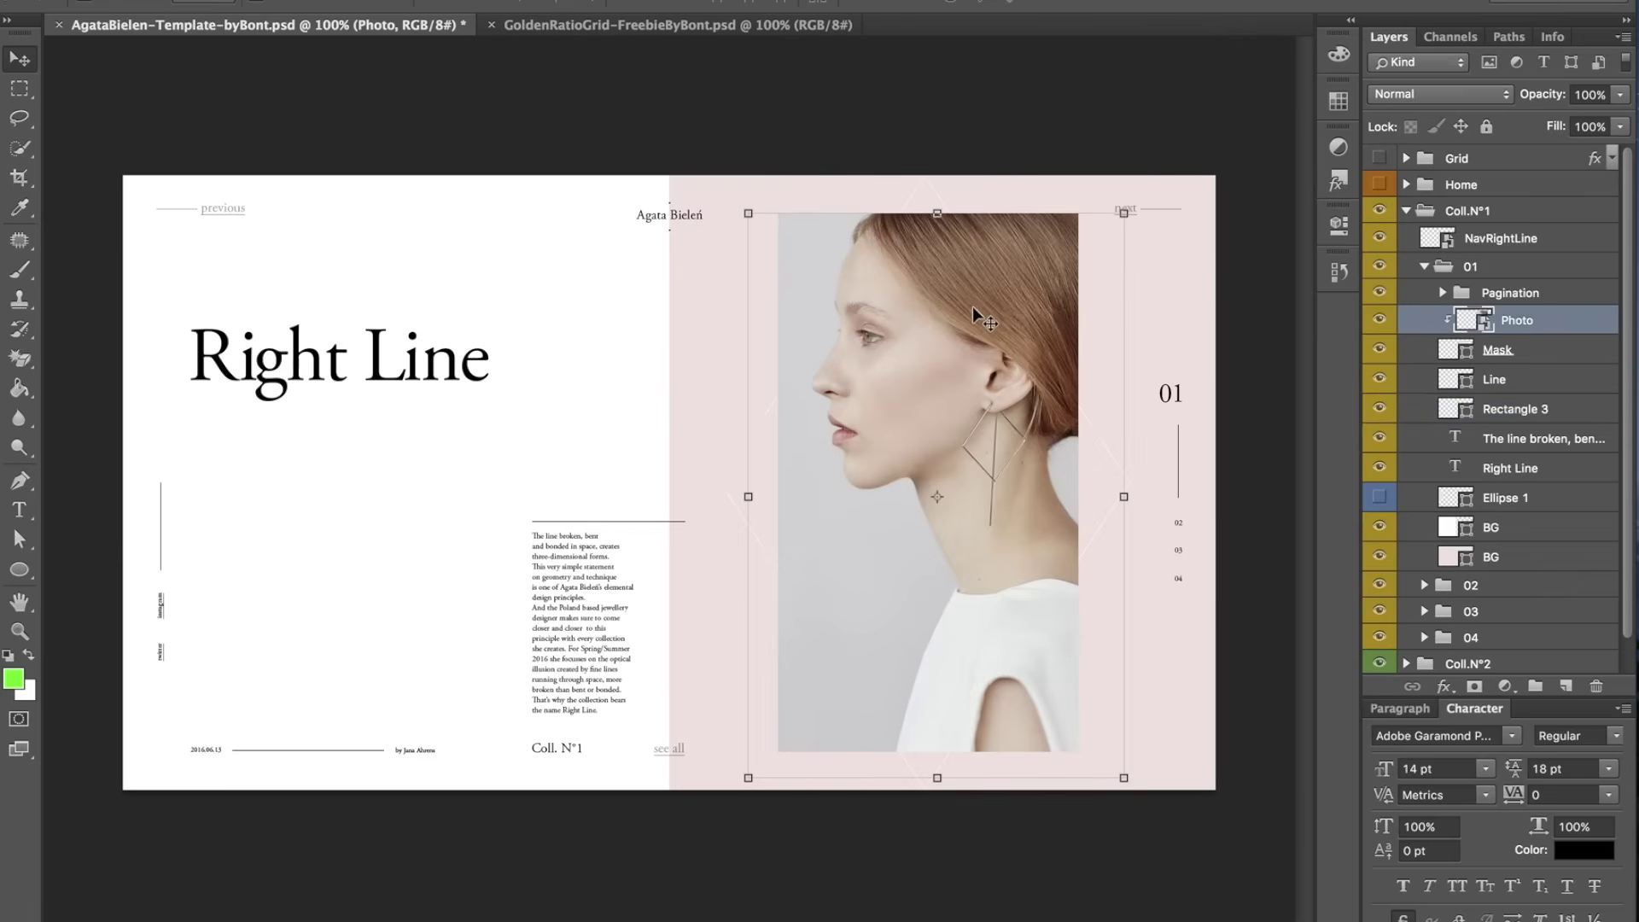
pyautogui.click(915, 155)
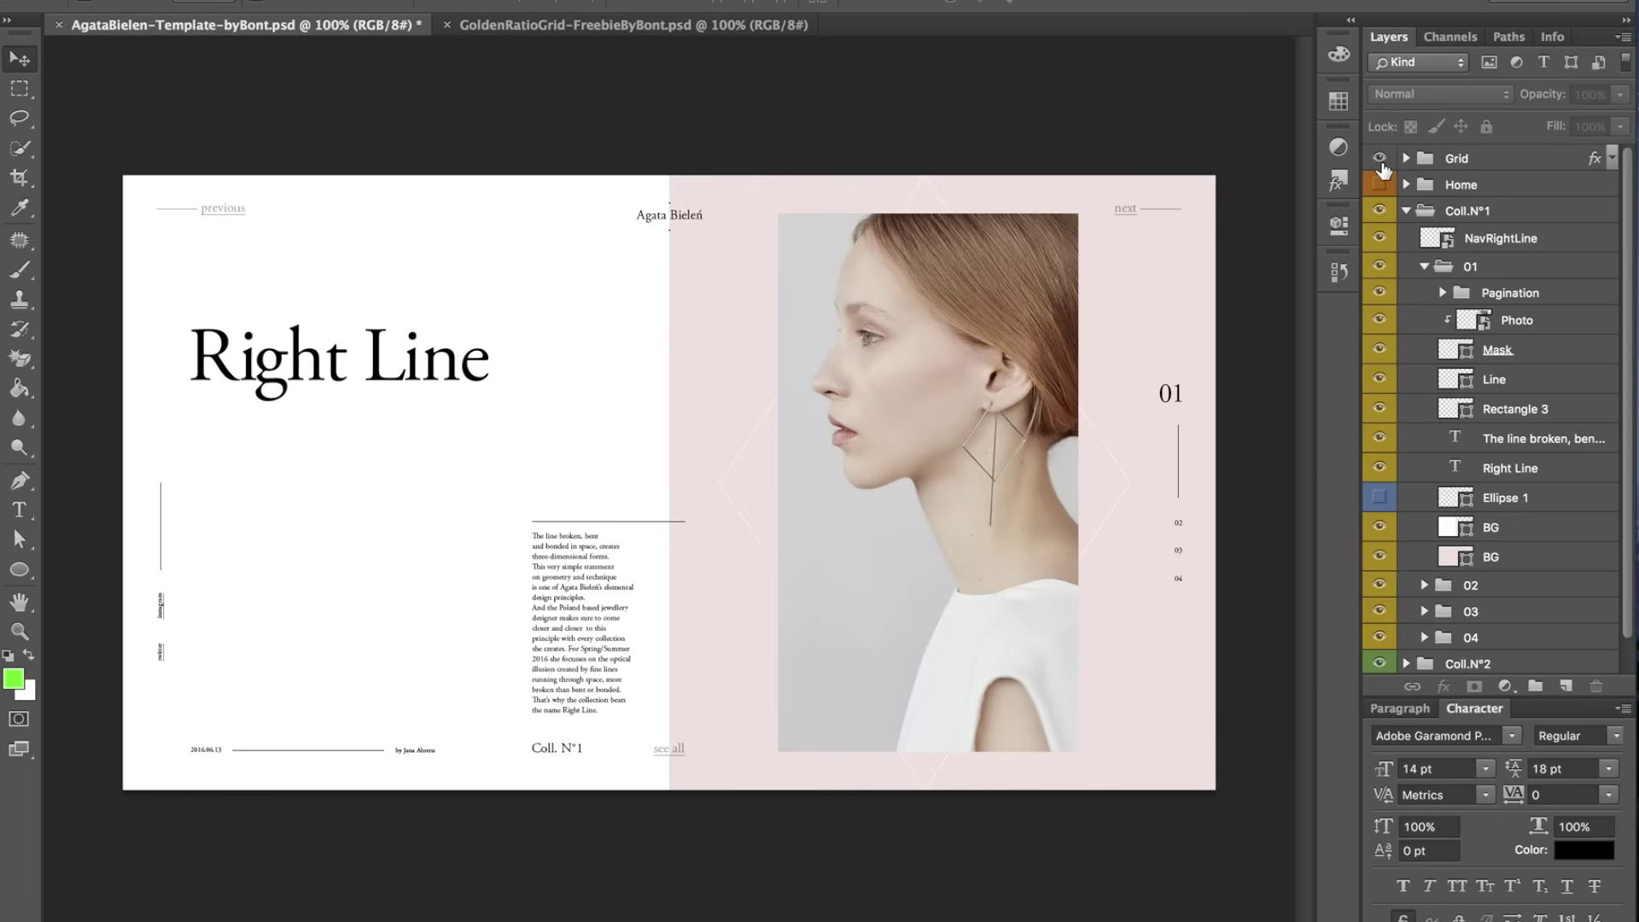
pyautogui.click(1378, 158)
# - Collapse Coll.N°1 and check the photo and Right Line title against the grid
pyautogui.click(1406, 211)
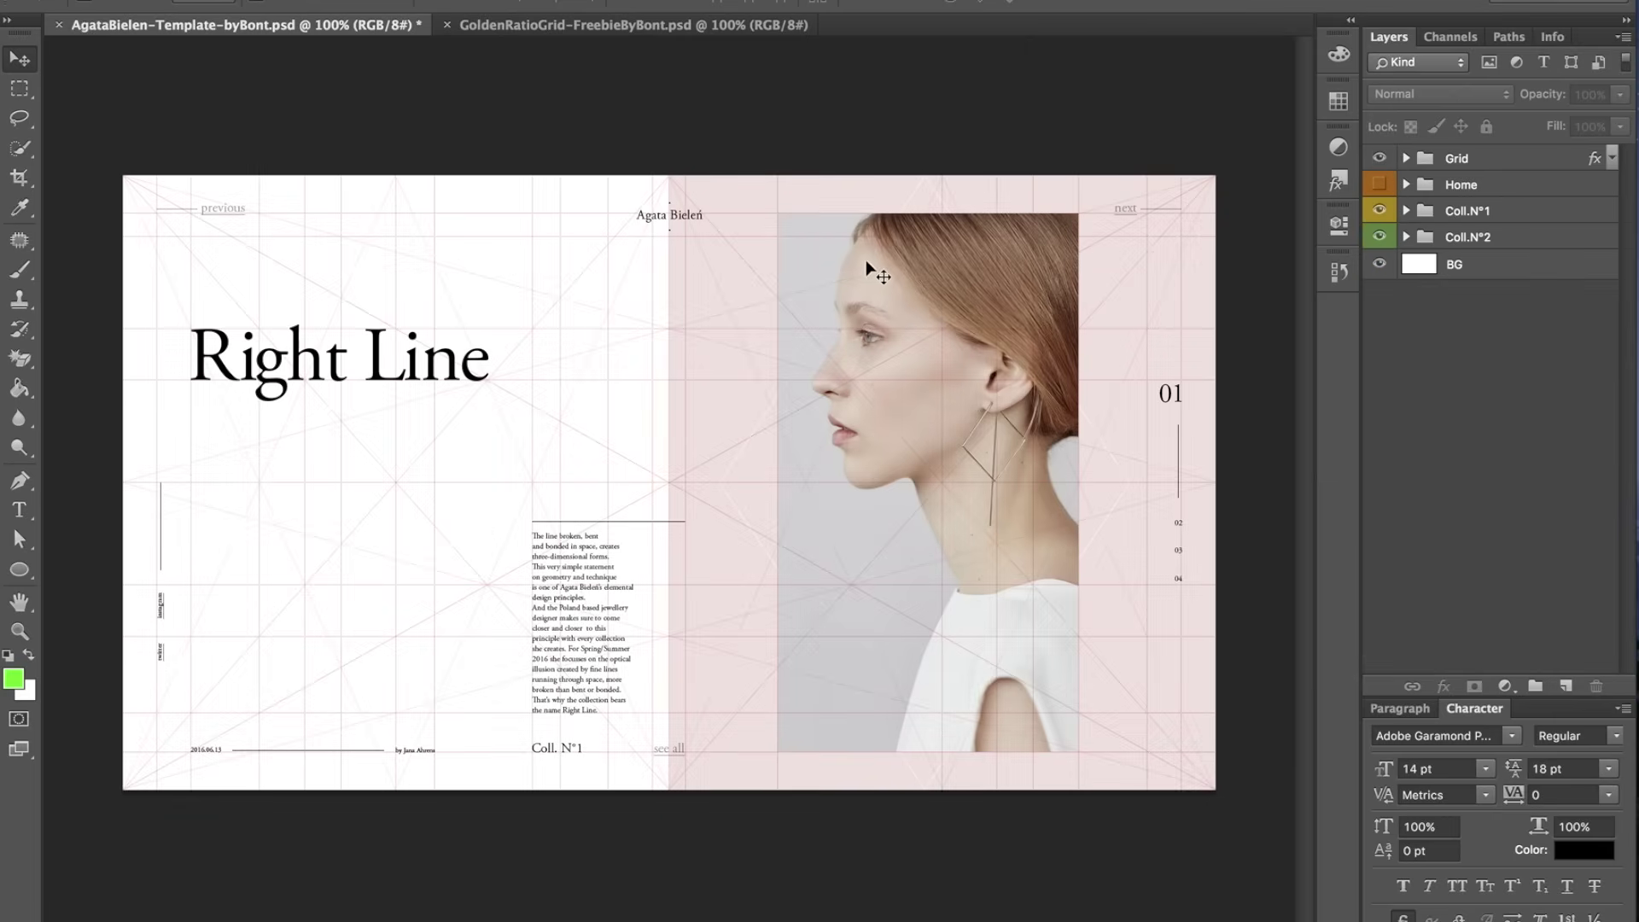
pyautogui.click(824, 269)
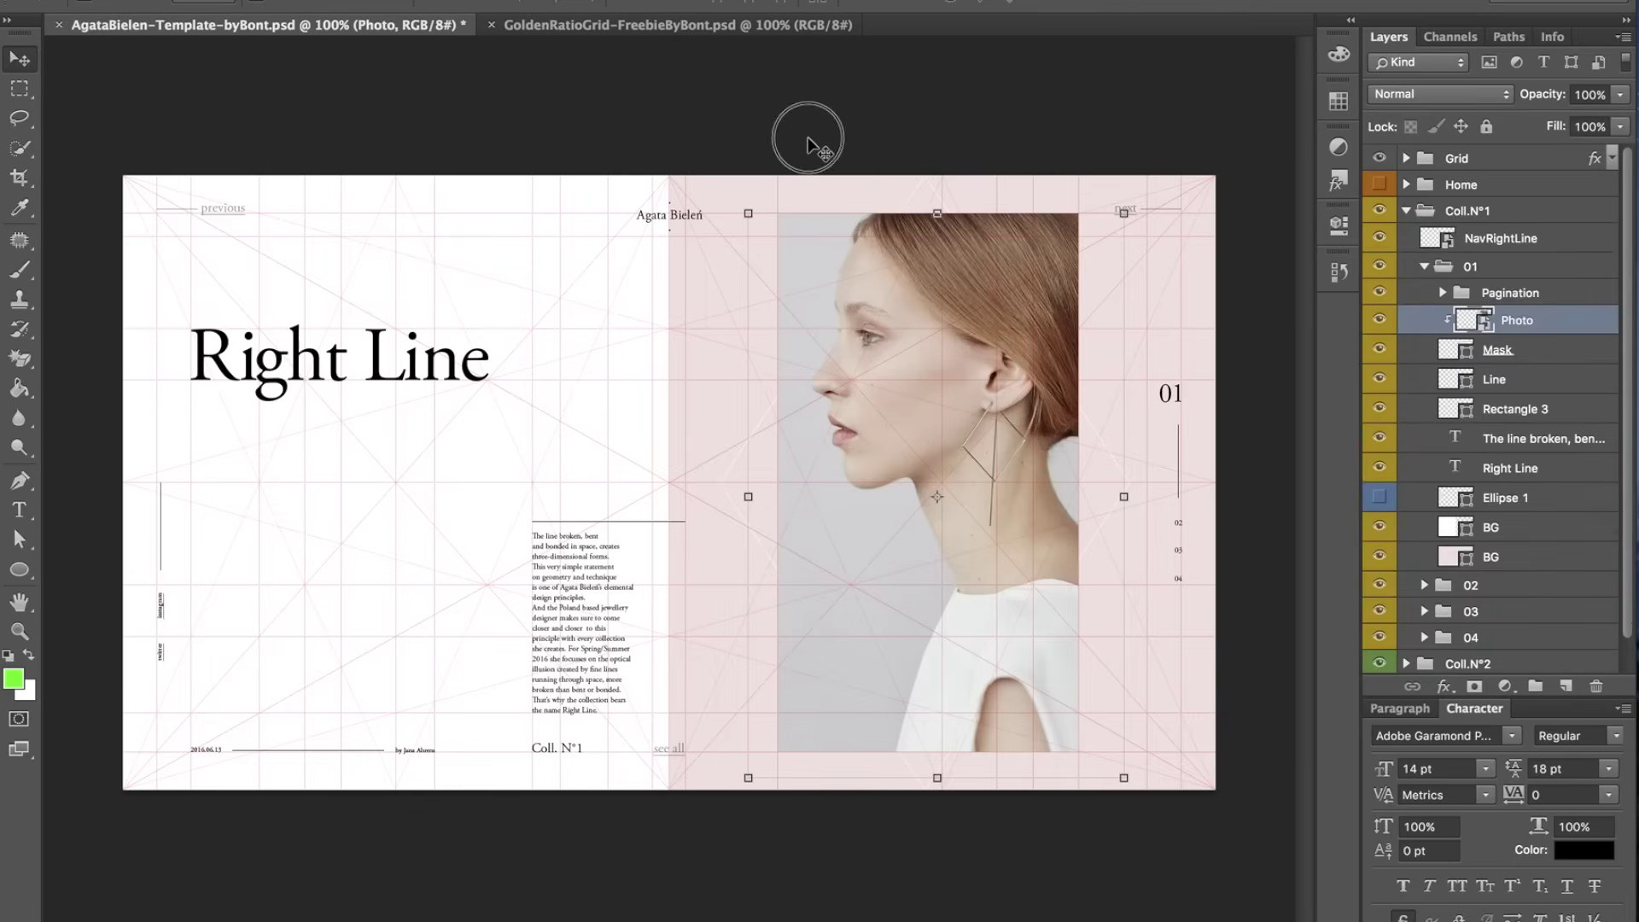
pyautogui.click(809, 109)
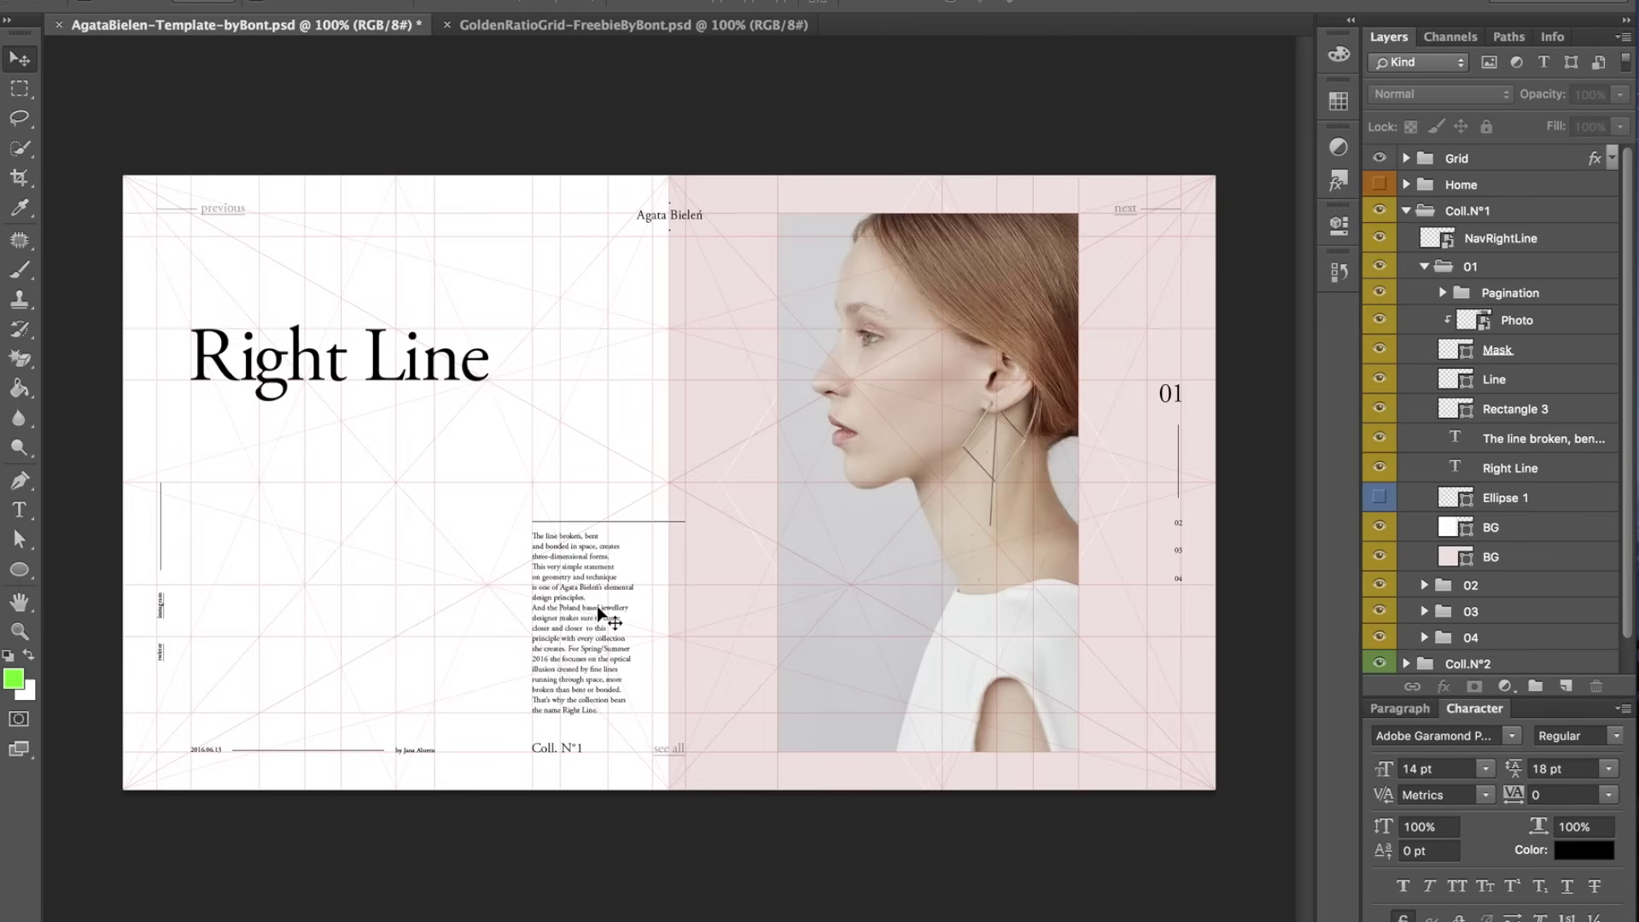
pyautogui.click(305, 351)
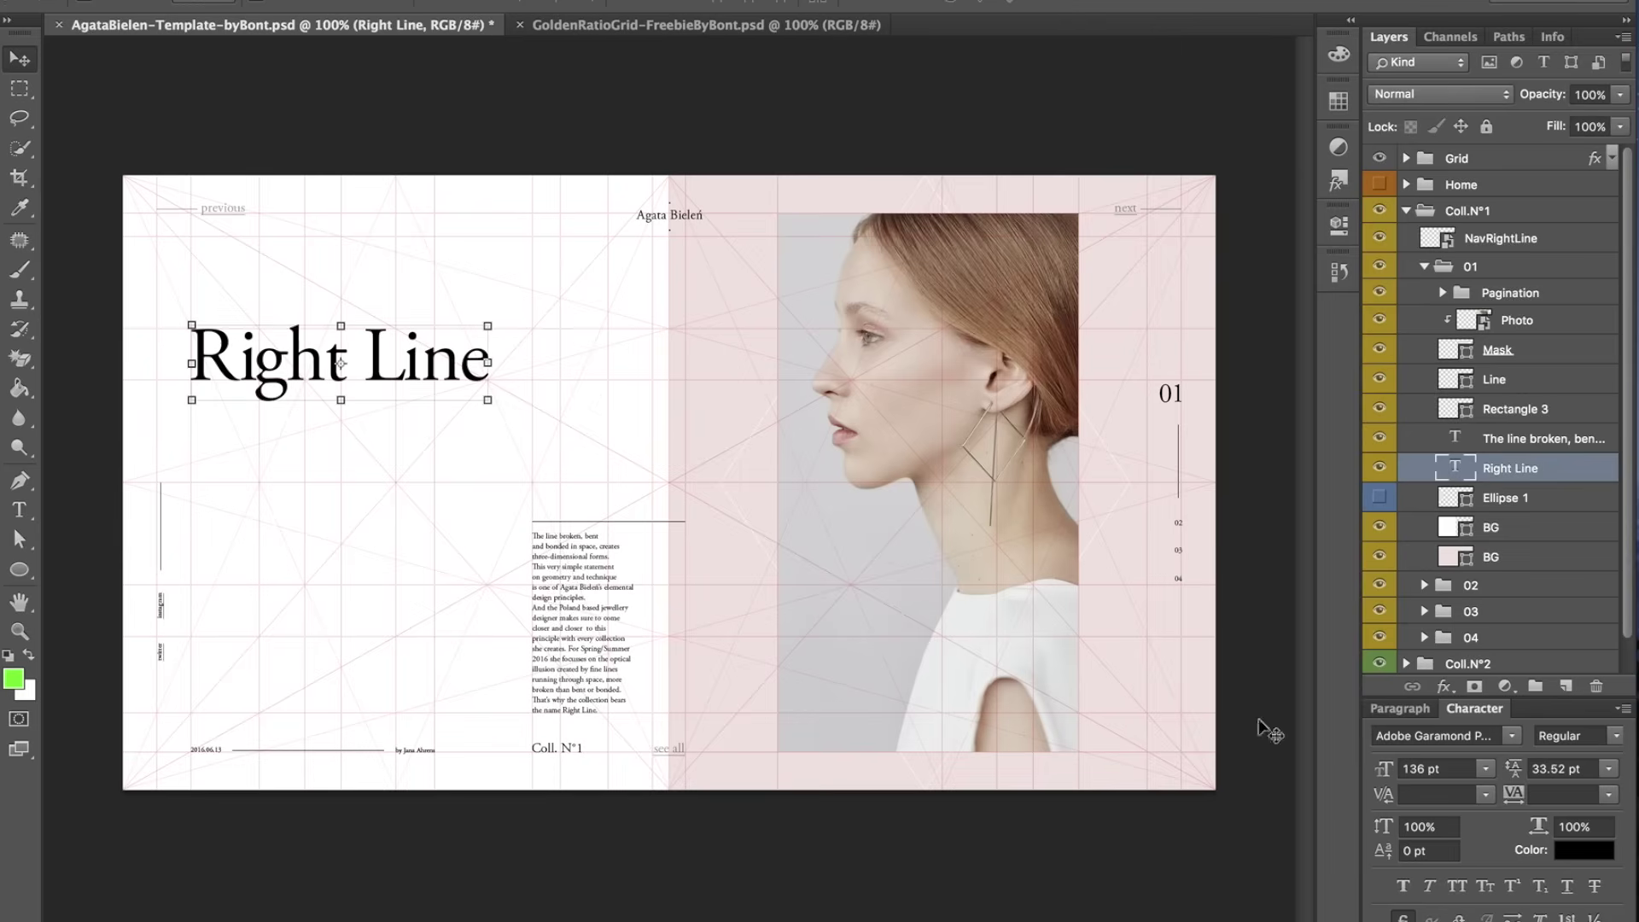
pyautogui.click(1414, 771)
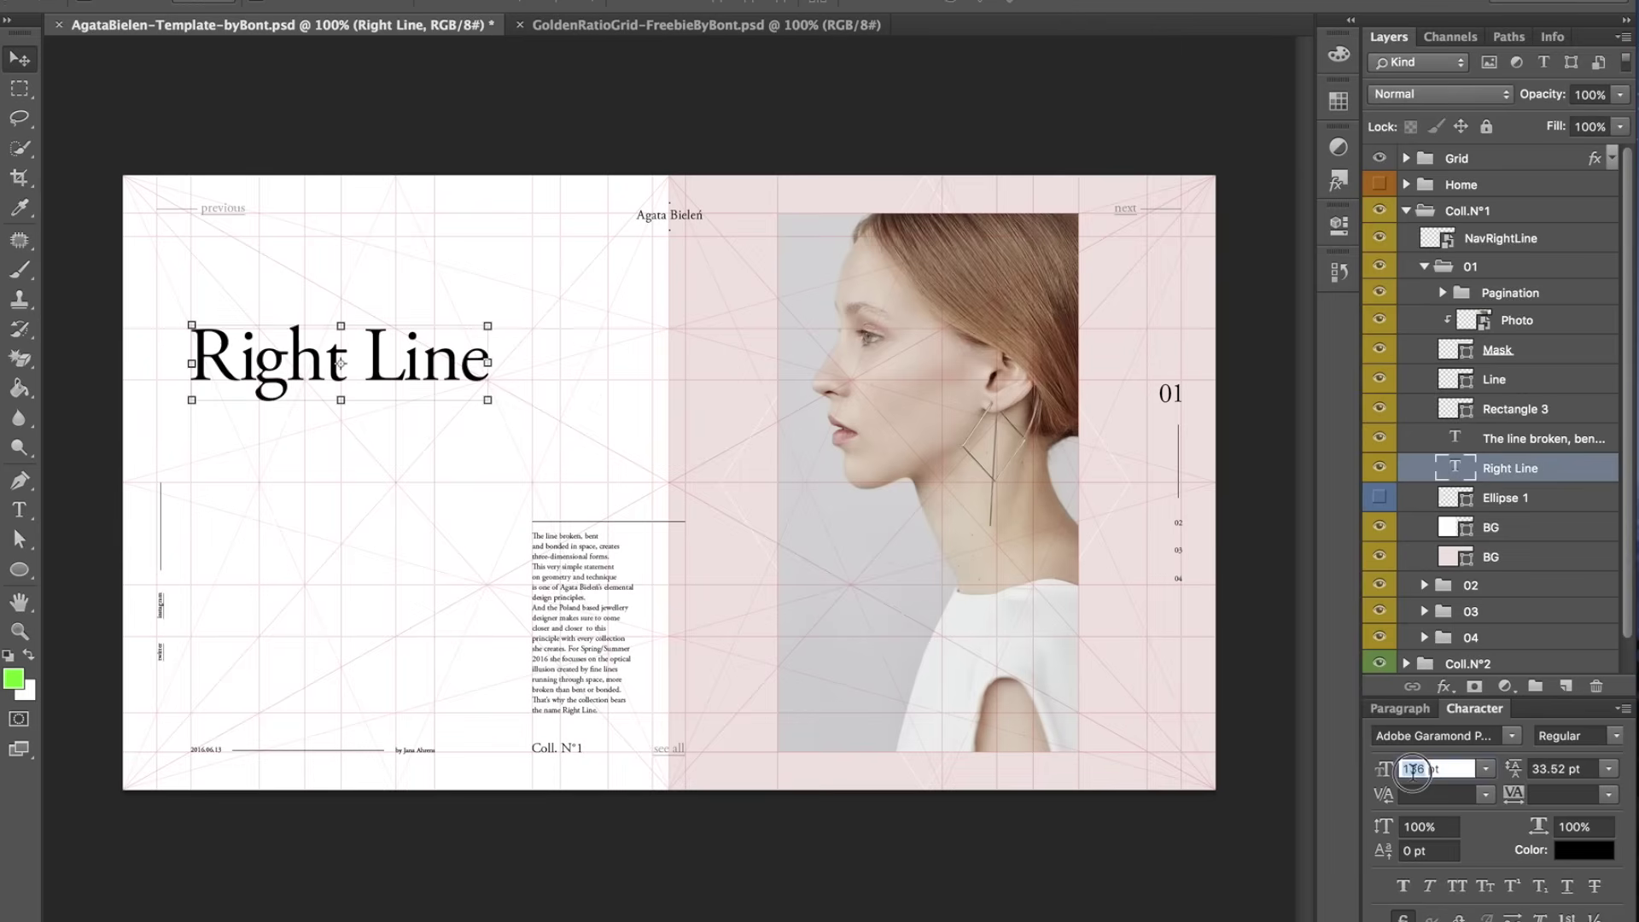
pyautogui.click(1487, 769)
pyautogui.scroll(-3, 1462, 871)
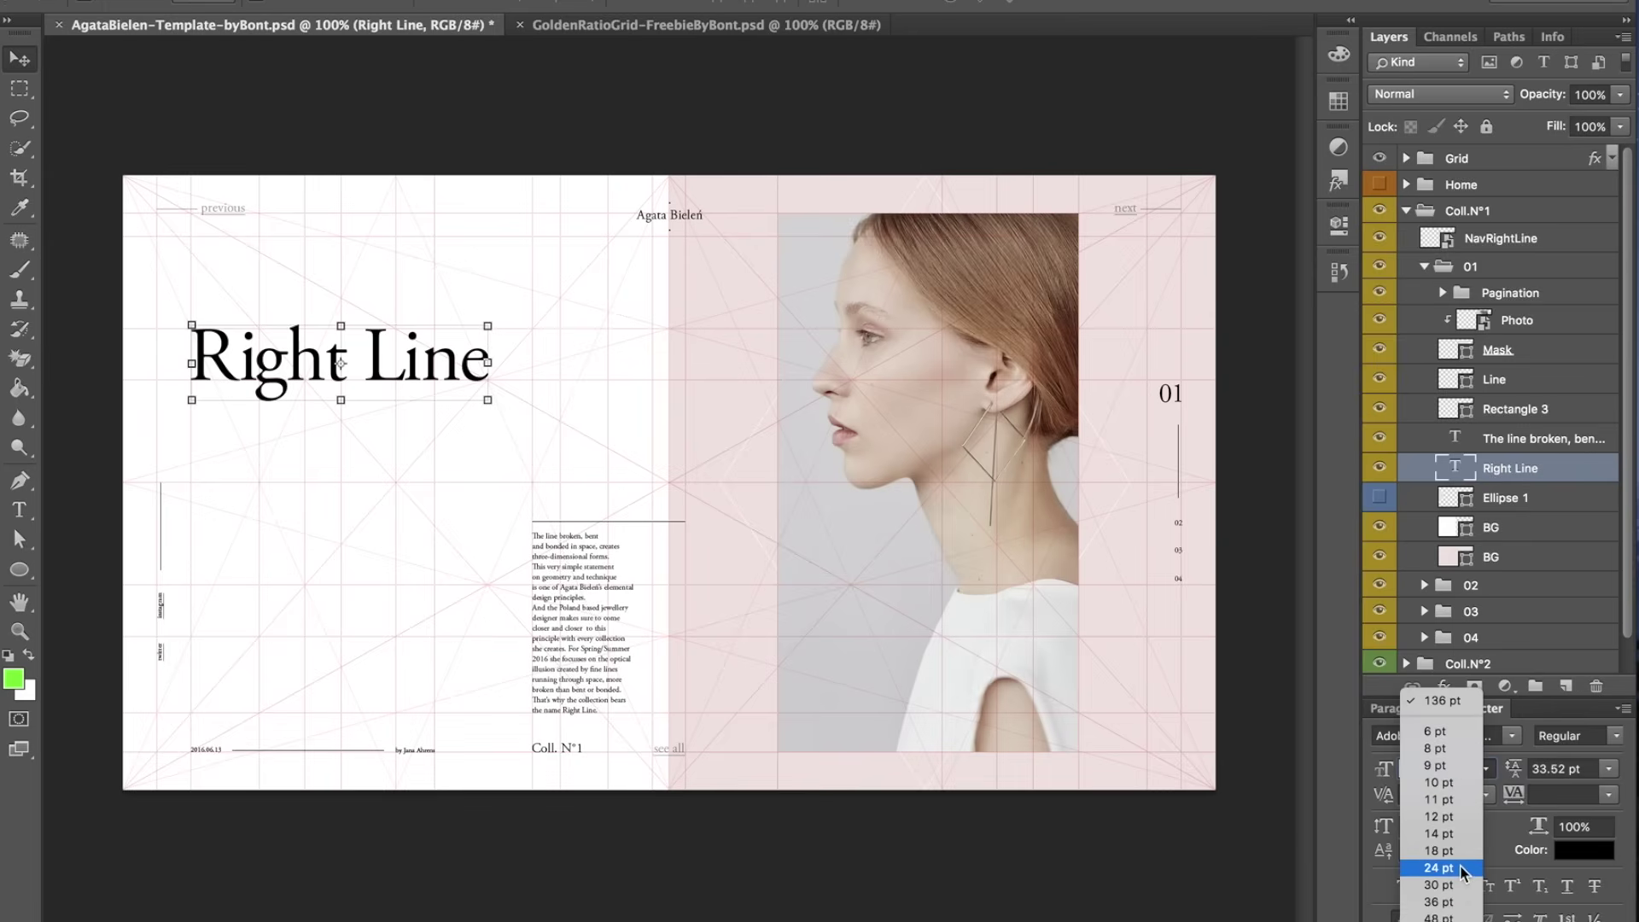
pyautogui.click(1528, 727)
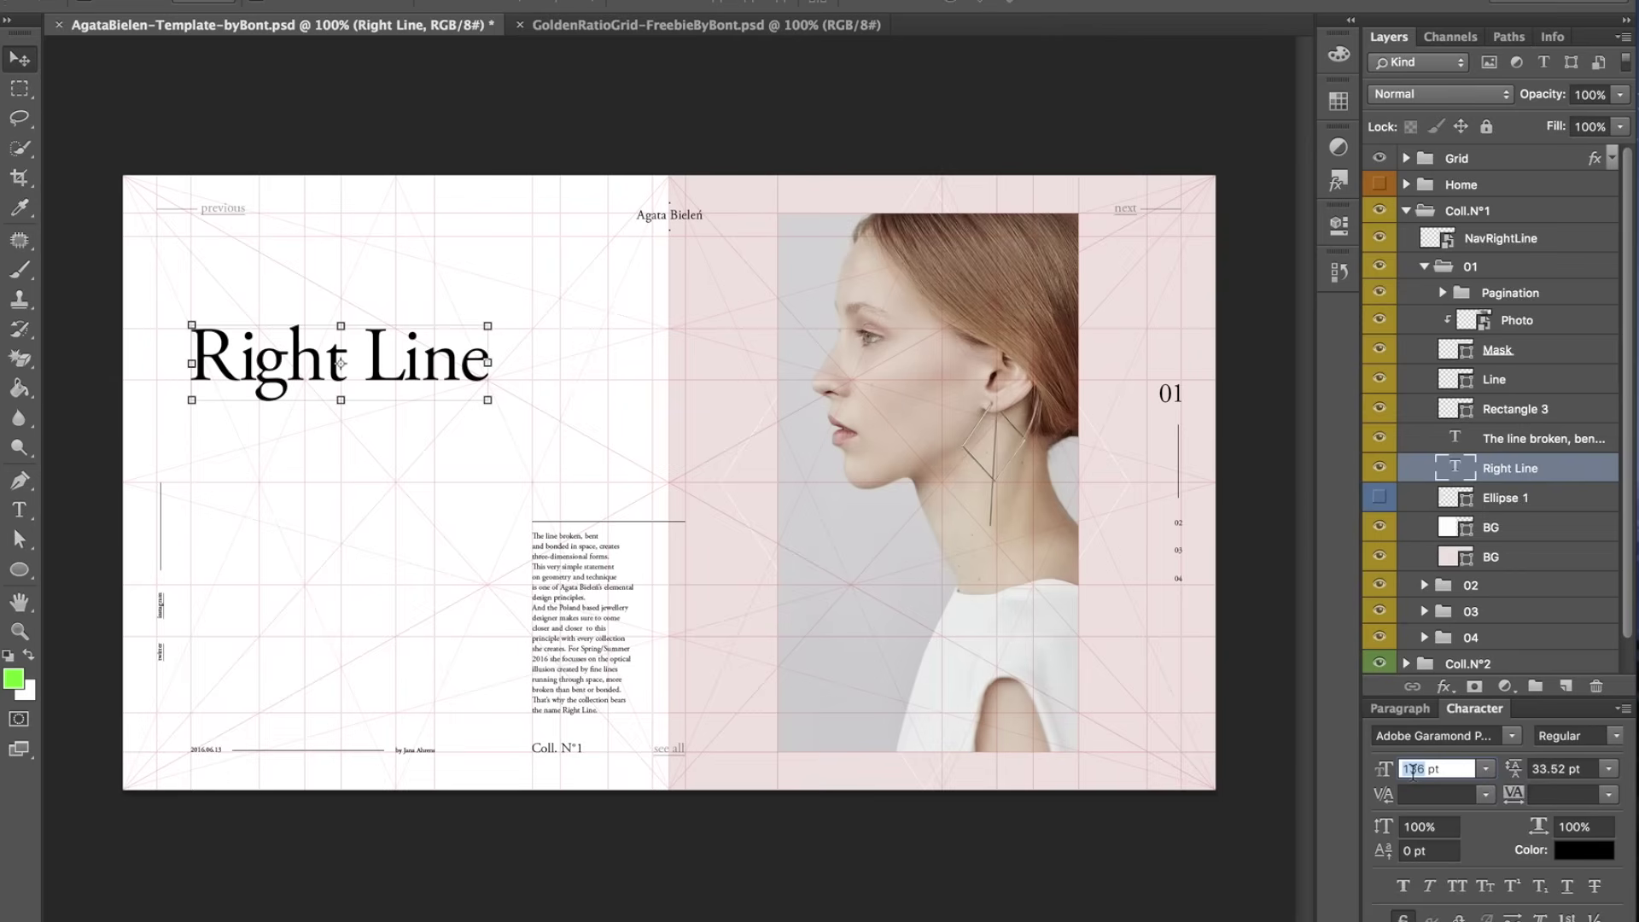
pyautogui.write('114')
pyautogui.press('Return')
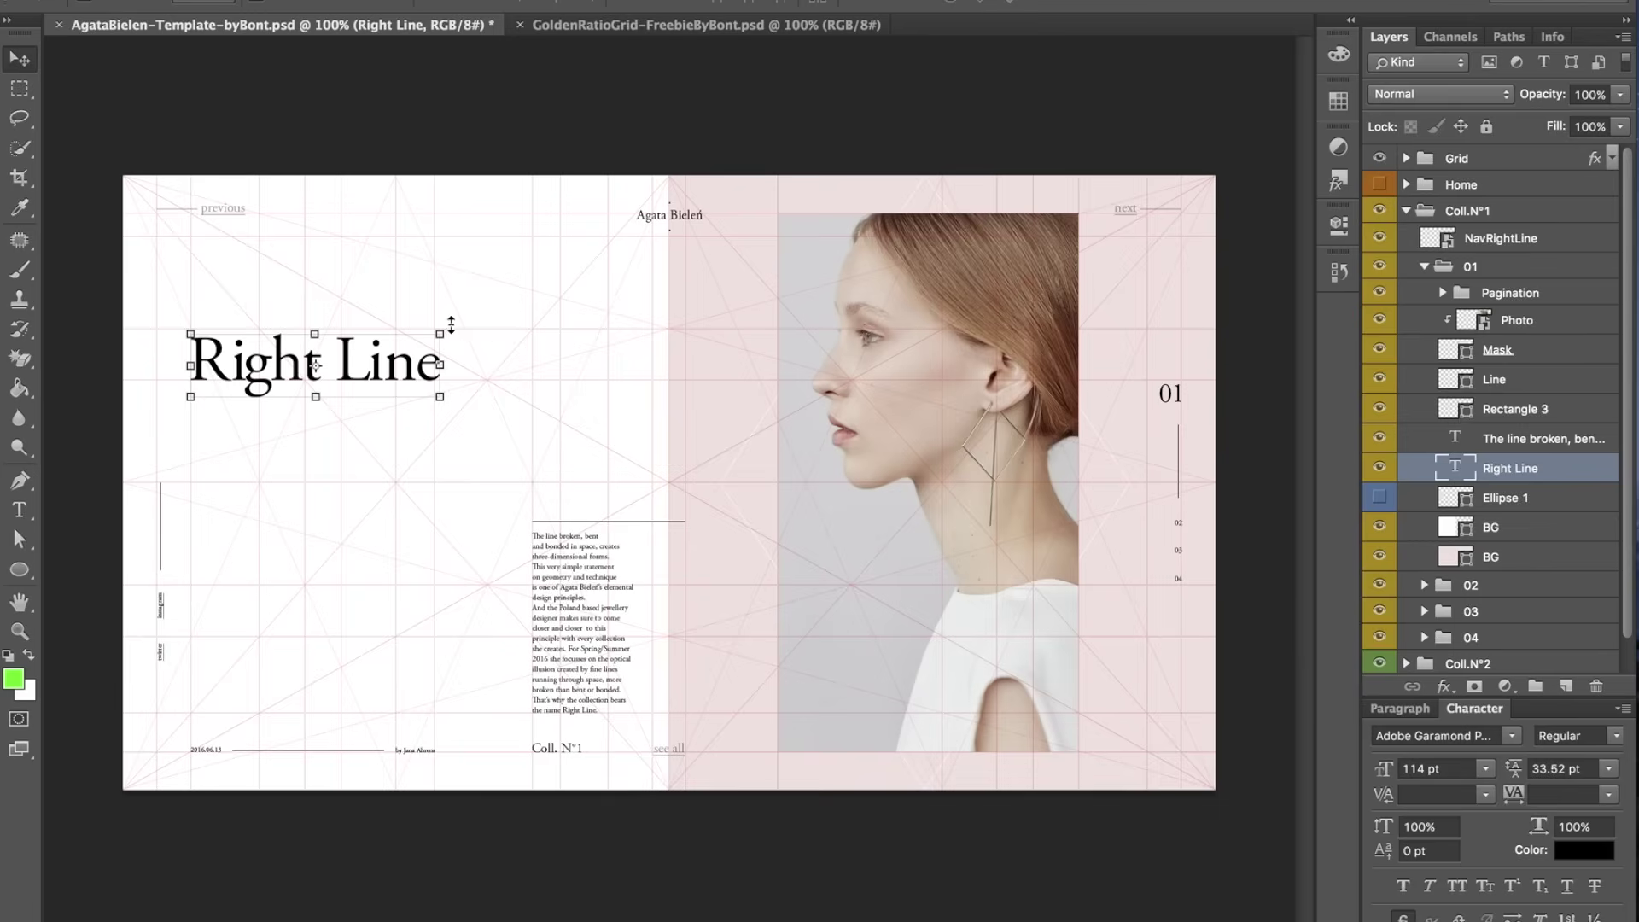
pyautogui.hotkey('ctrl', 'space')
pyautogui.click(385, 325)
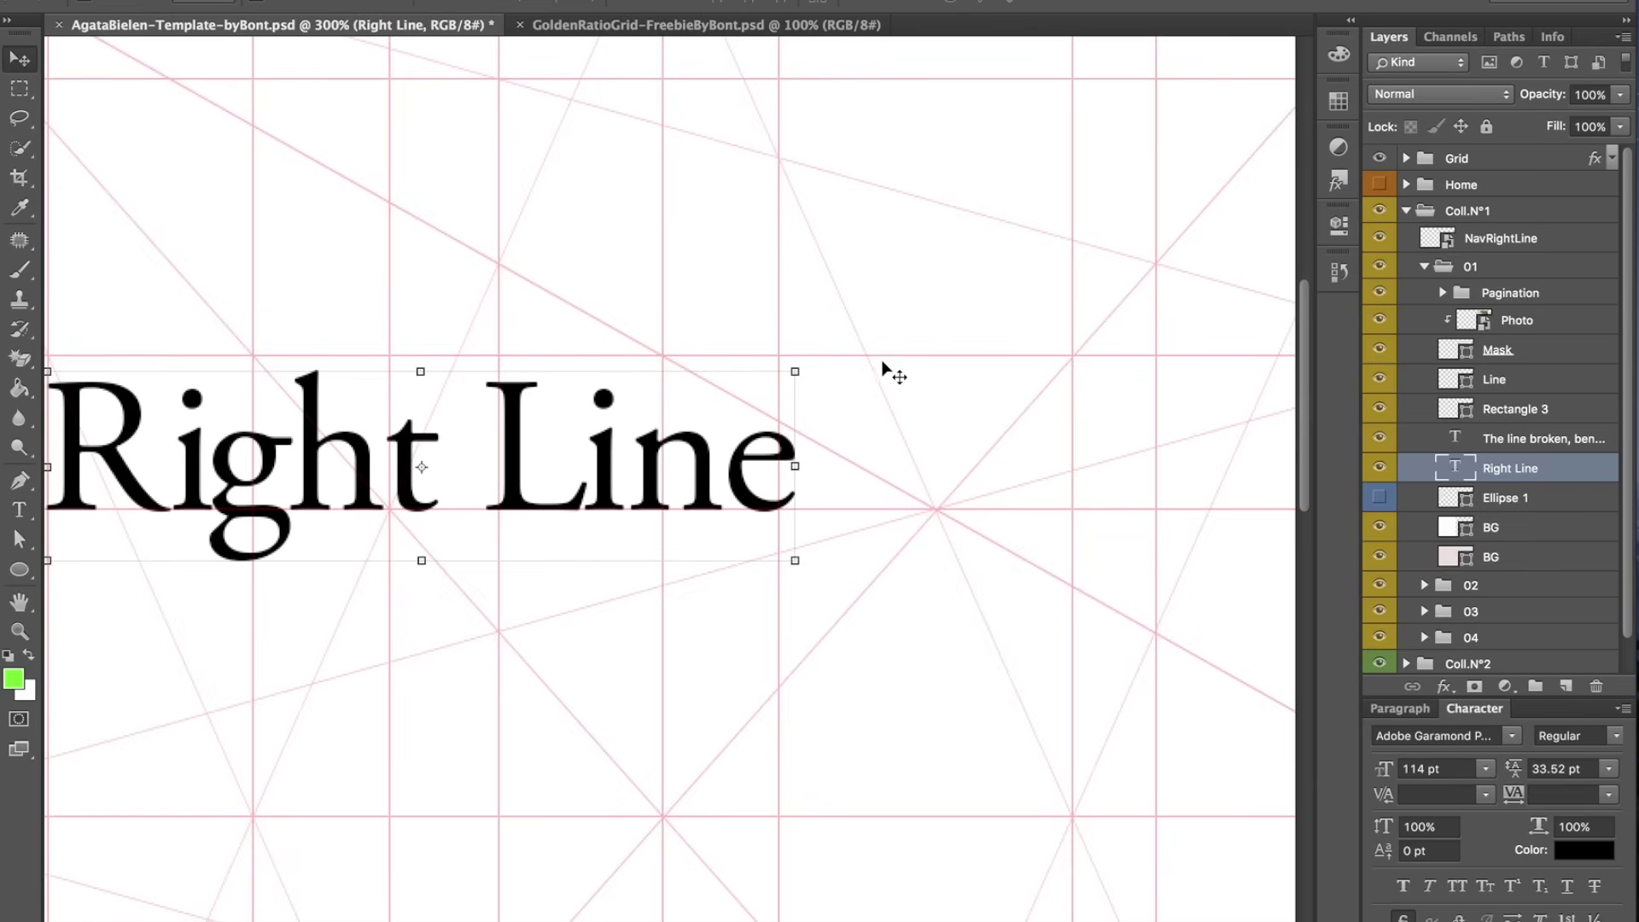
pyautogui.hotkey('ctrl', '0')
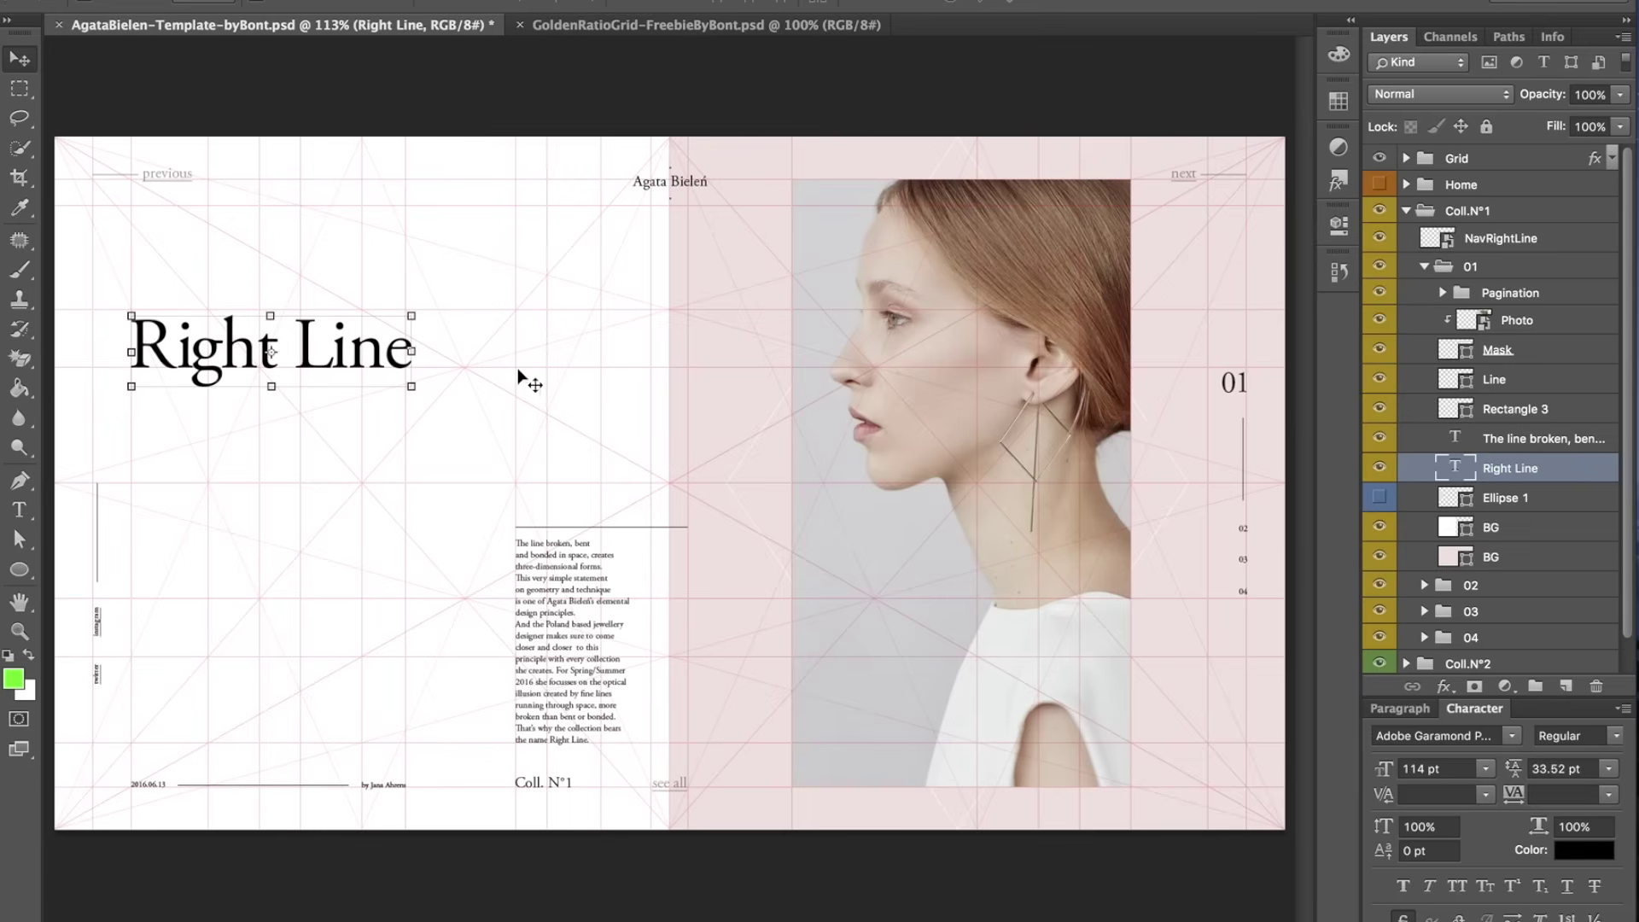
pyautogui.press('ctrl')
pyautogui.hotkey('ctrl', 'z')
pyautogui.hotkey('alt', '[')
pyautogui.click(531, 96)
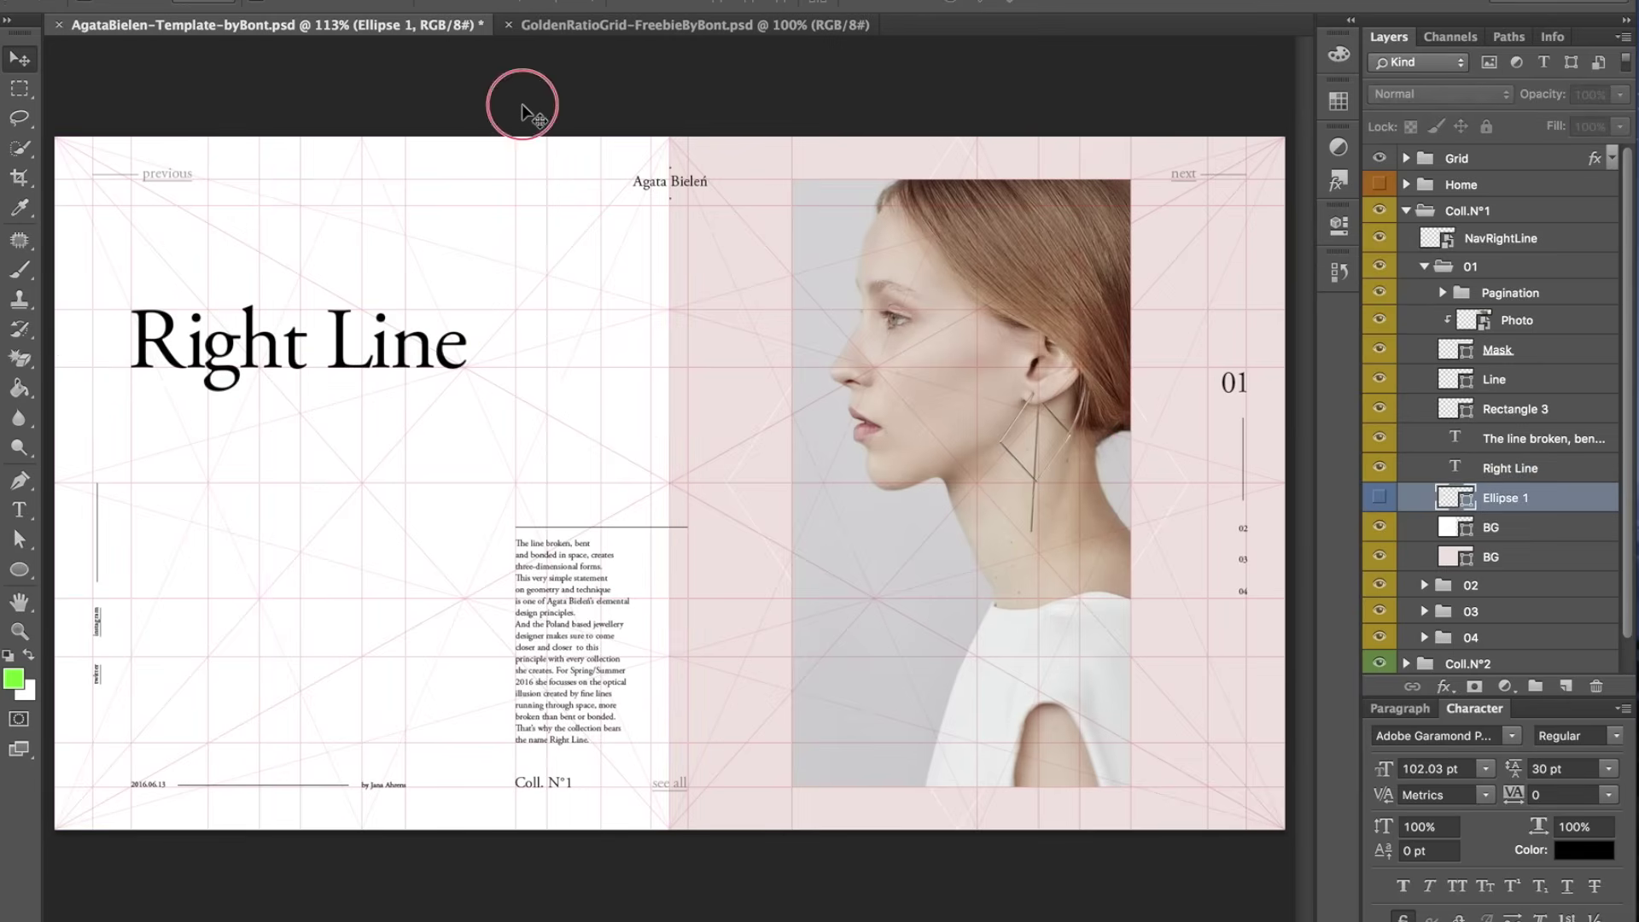
pyautogui.click(374, 365)
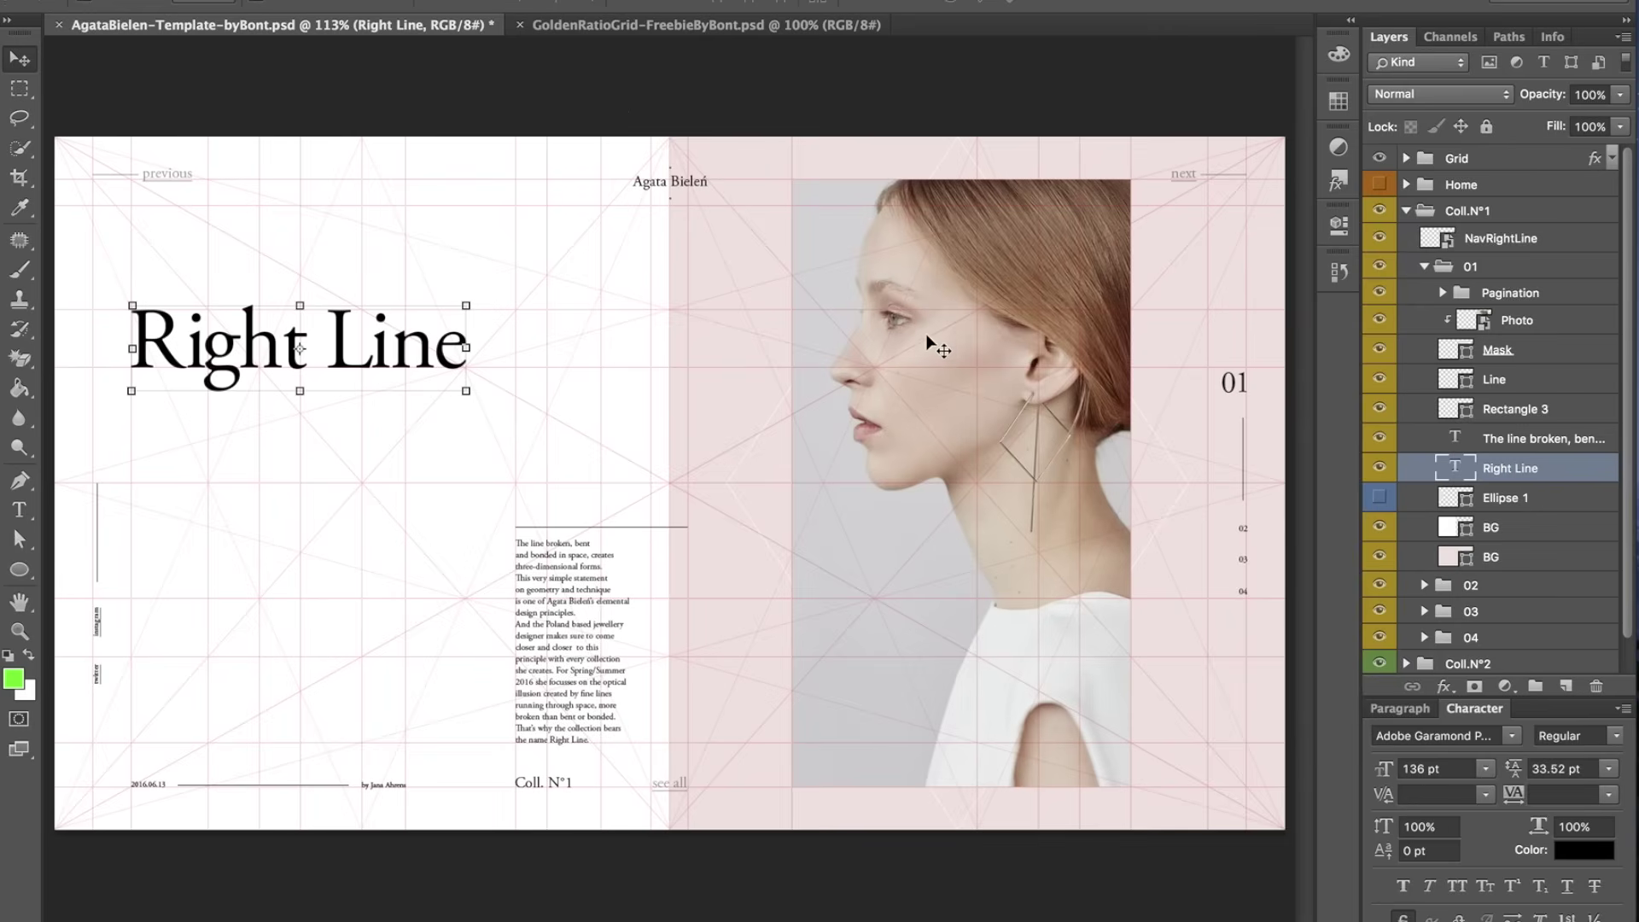
pyautogui.click(958, 351)
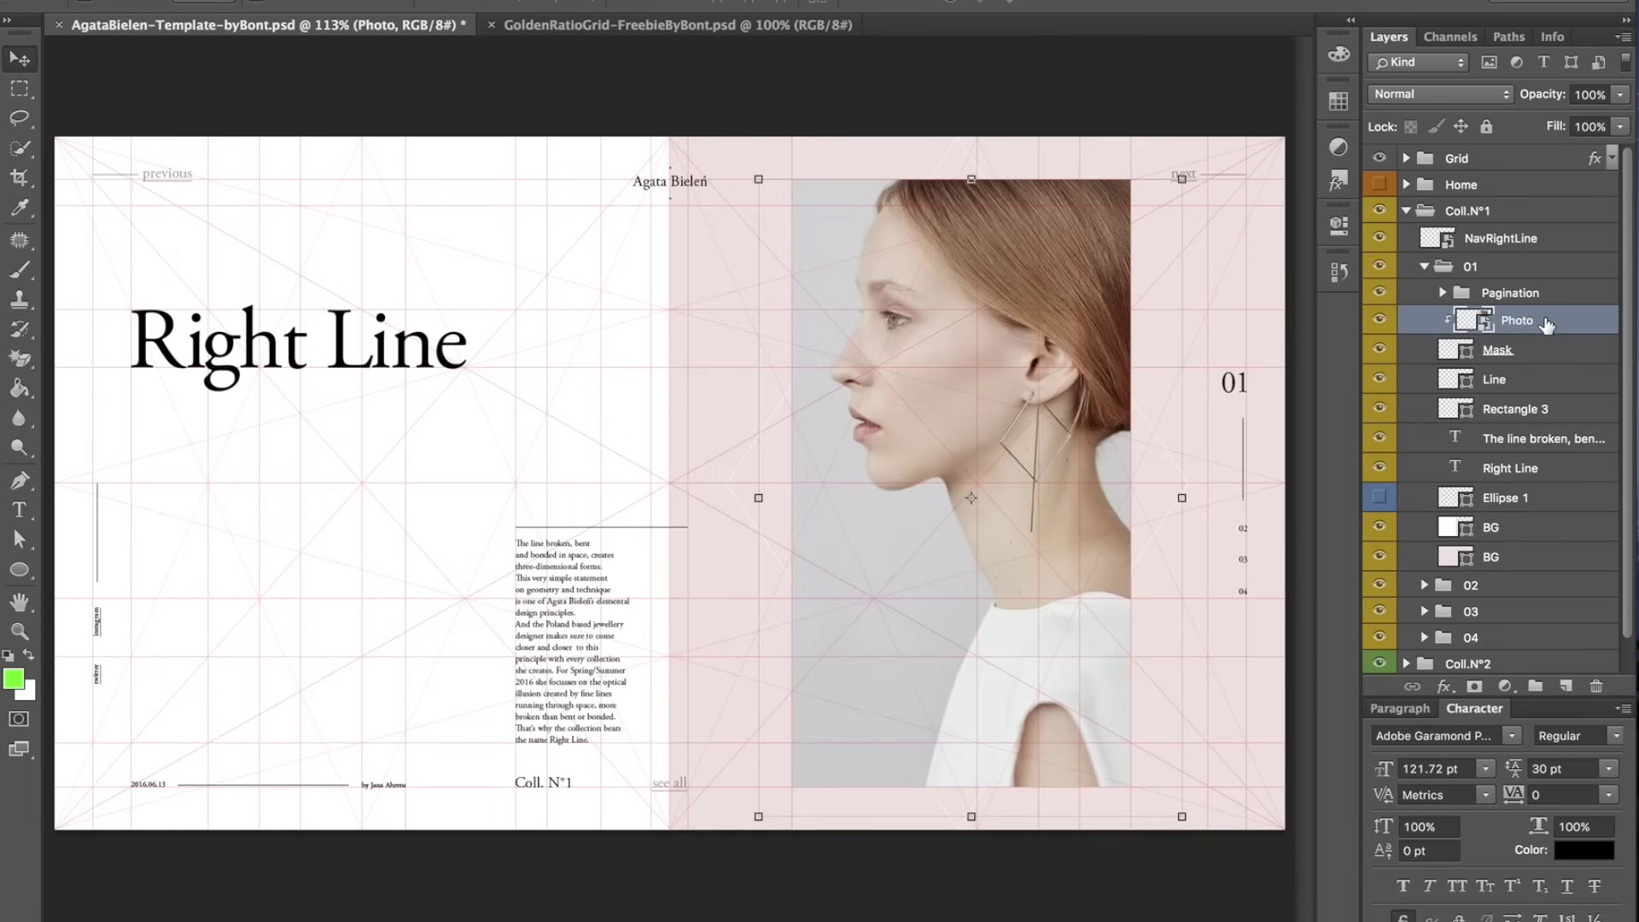
# - Try enlarging the photo to about 742 × 1113 px, cancel it, and collapse the 01 subgroup
pyautogui.moveTo(1183, 177); pyautogui.dragTo(1260, 119)
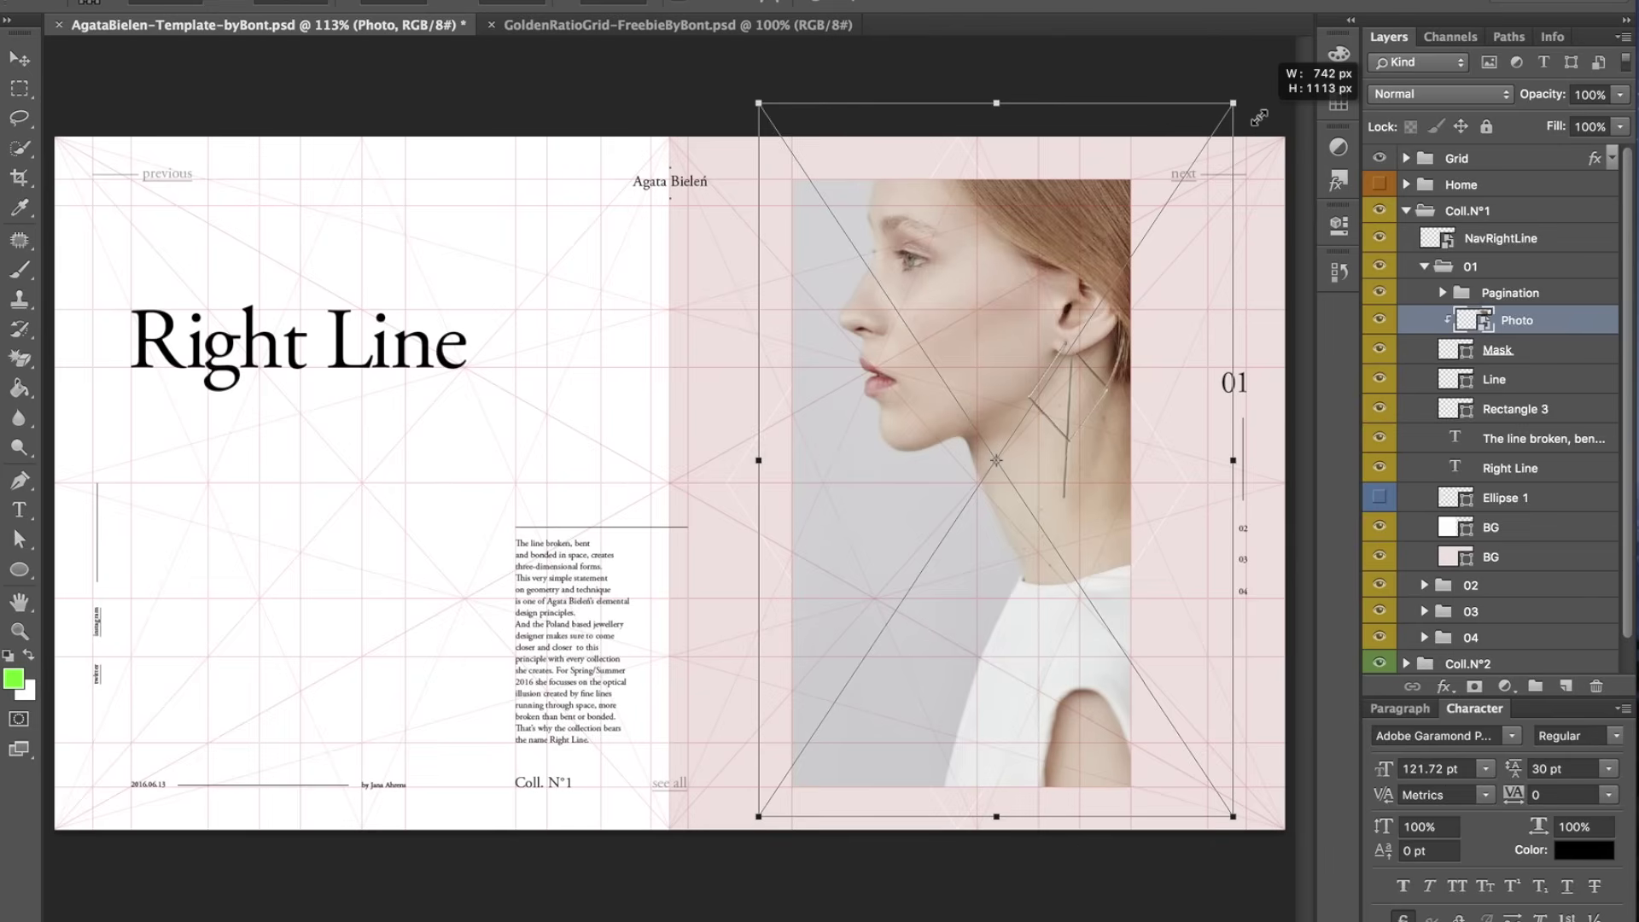
pyautogui.press('Escape')
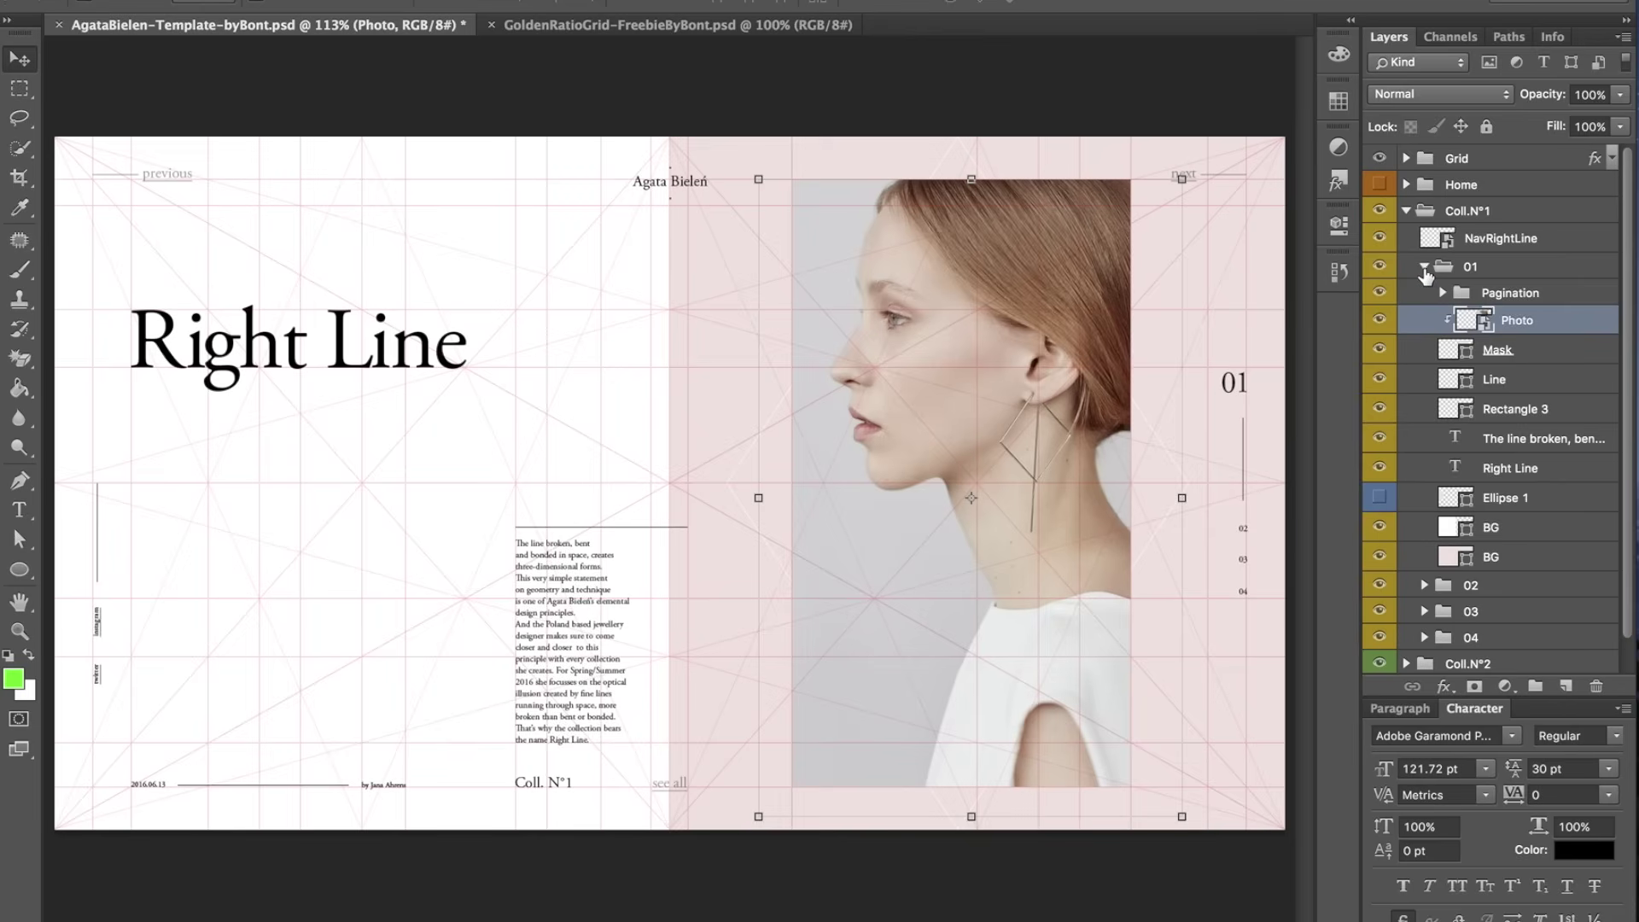
pyautogui.click(1424, 266)
# - Collapse Coll.N°1, view the GoldenRatioGrid file with Example1 deselected, then return to the spread
pyautogui.click(1406, 210)
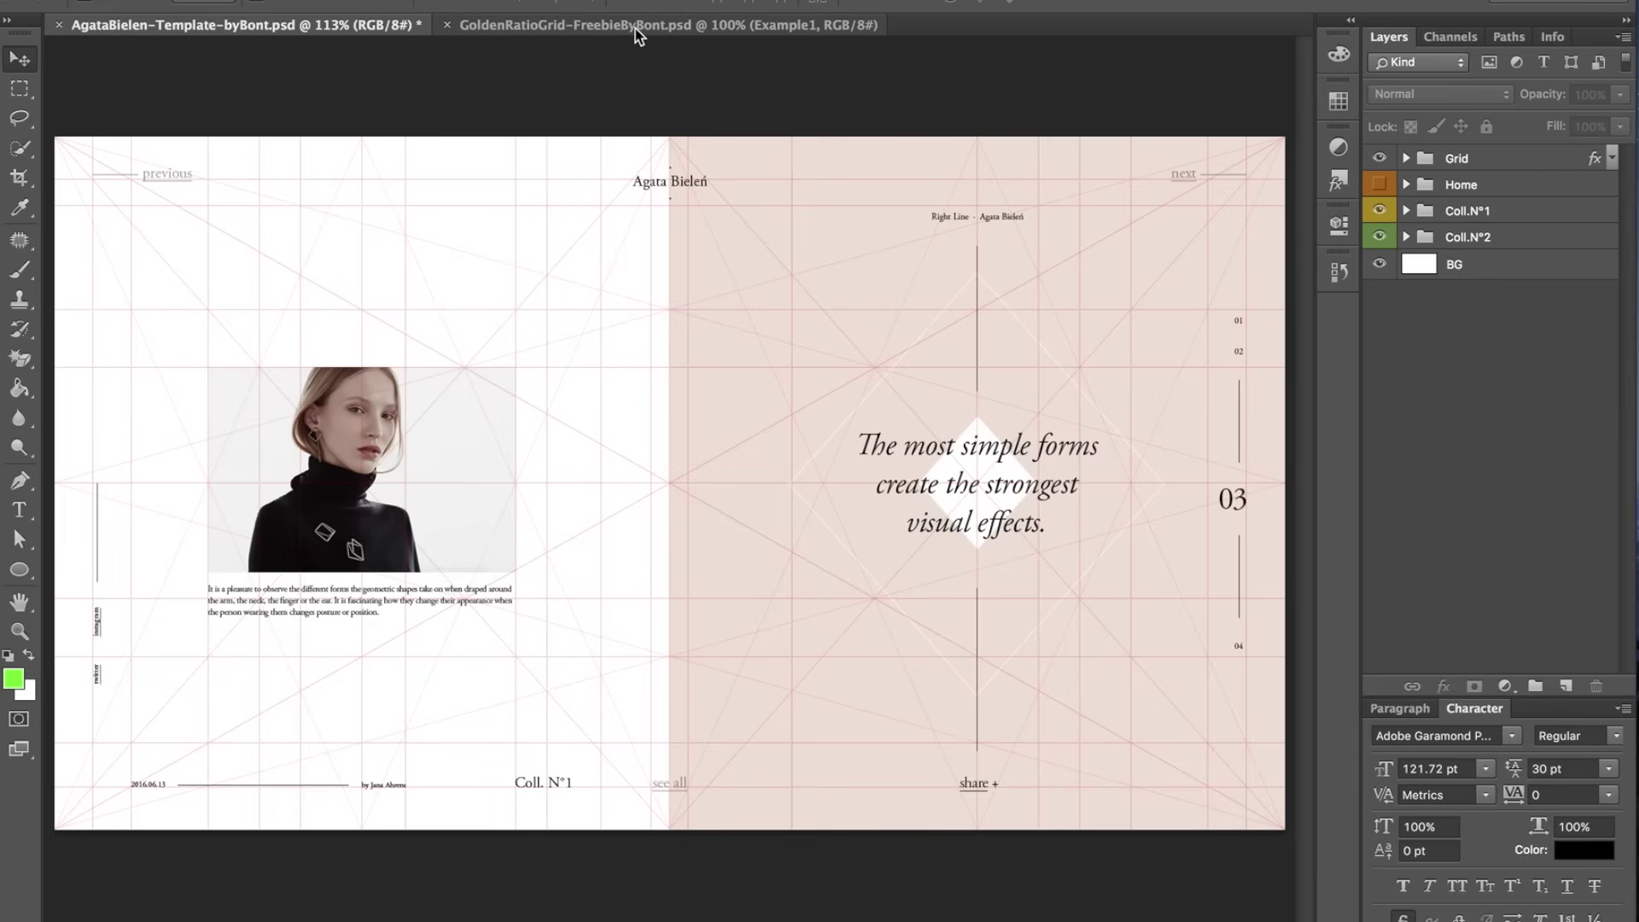
pyautogui.click(636, 28)
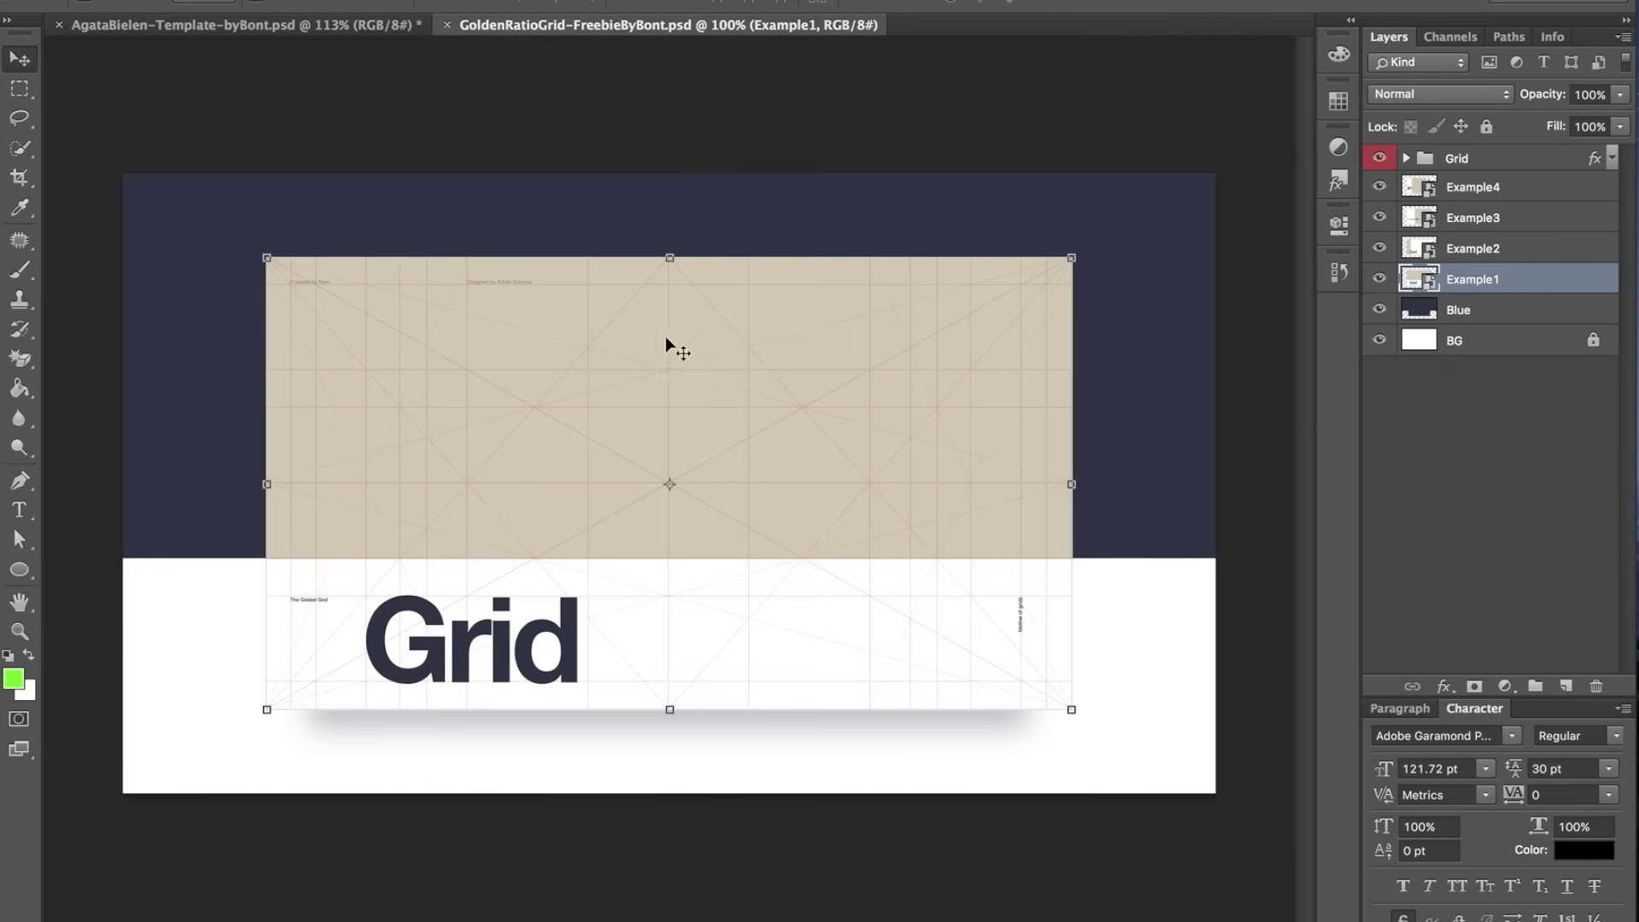
pyautogui.click(1385, 564)
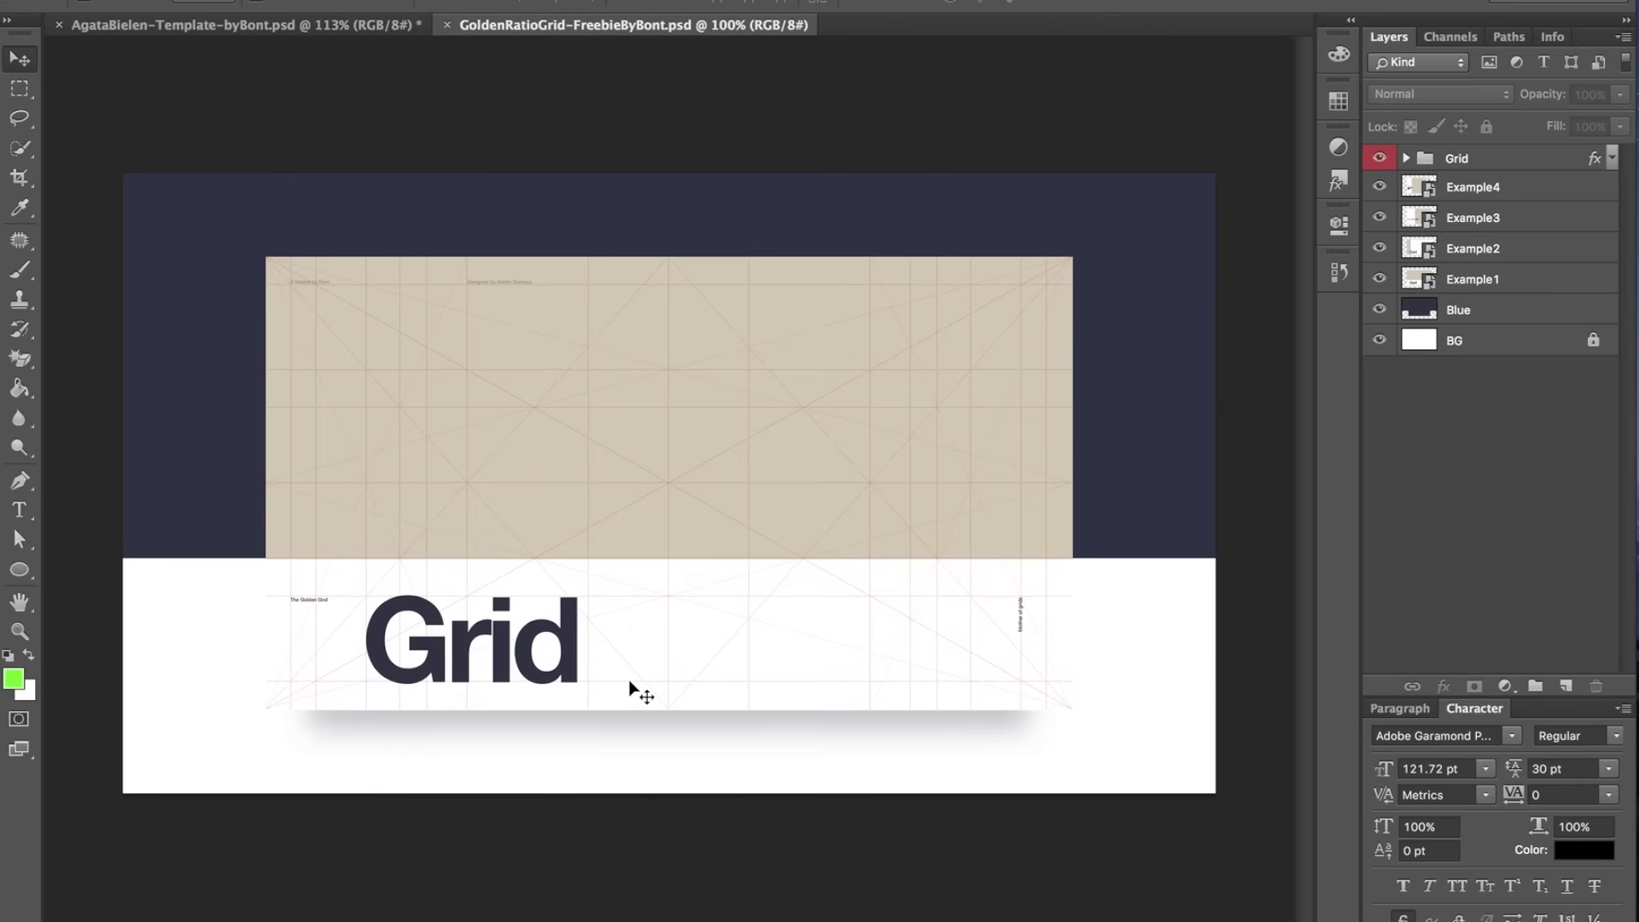
pyautogui.hotkey('ctrl', 'Tab')
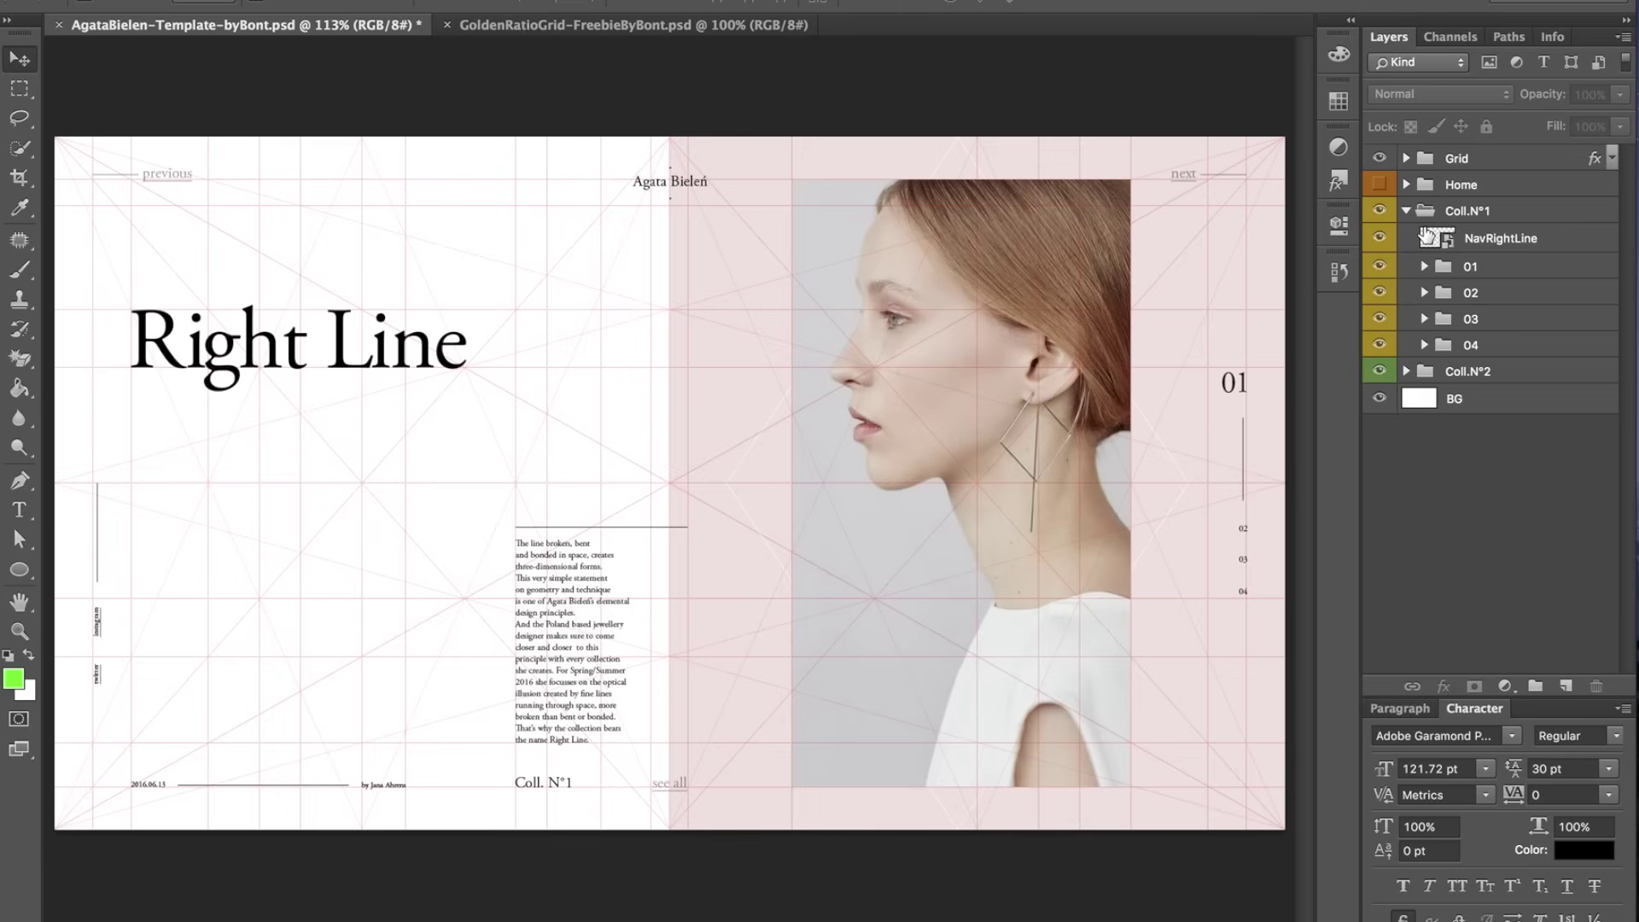
# - Make the pink Ellipse 1 circle in the 01 group visible again, then collapse Coll.N°1
pyautogui.click(1424, 266)
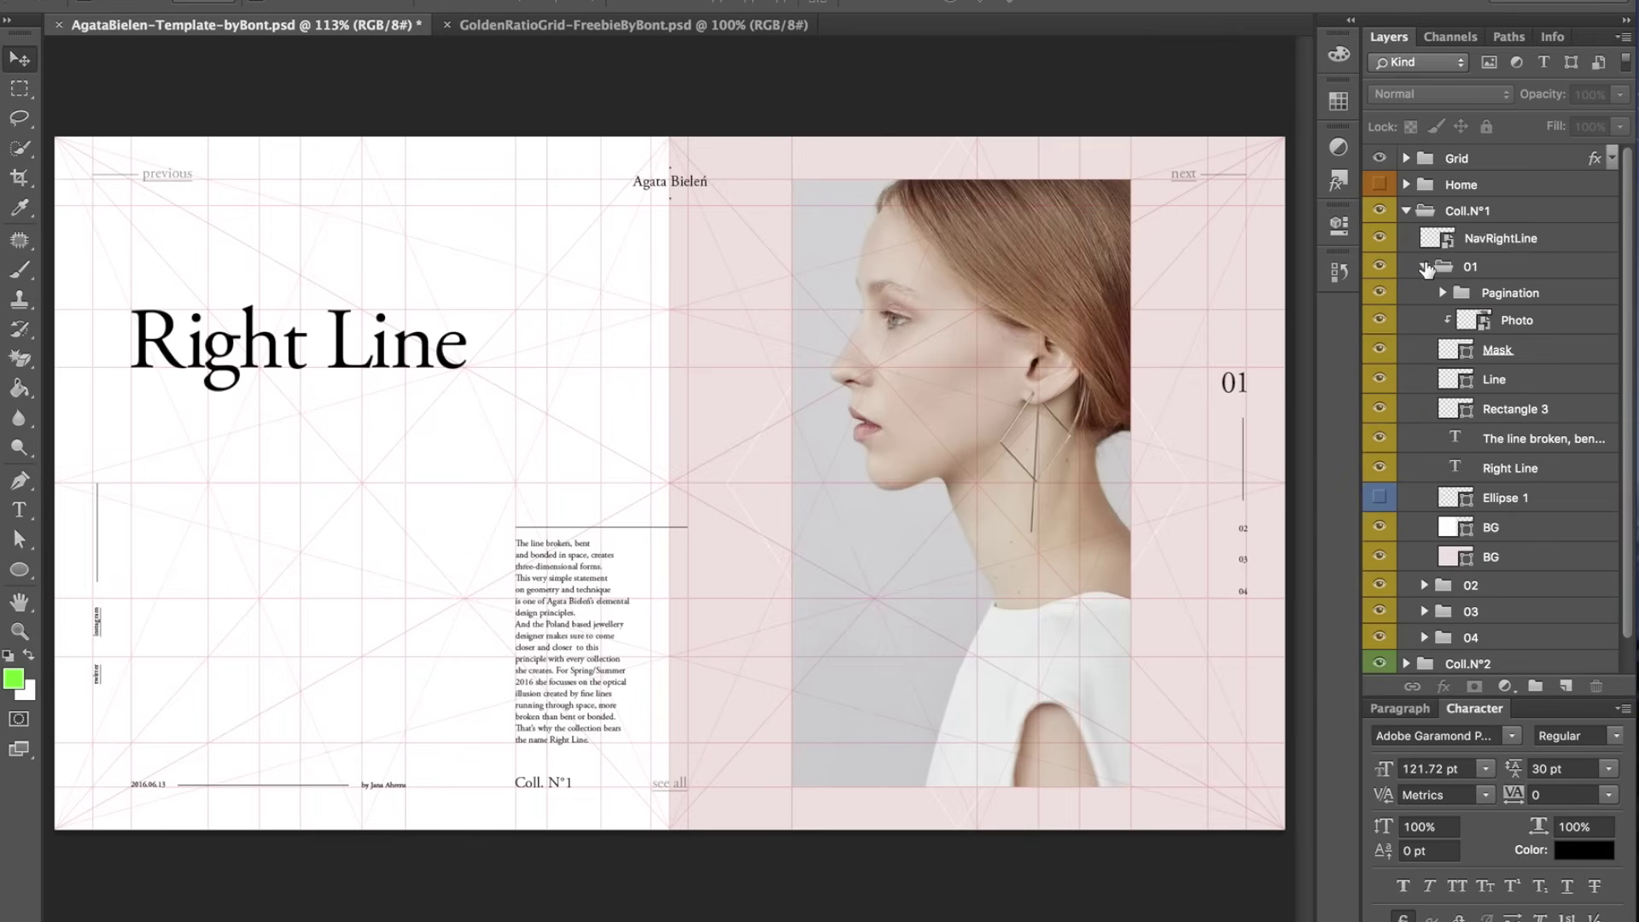
pyautogui.click(1380, 498)
pyautogui.click(1379, 498)
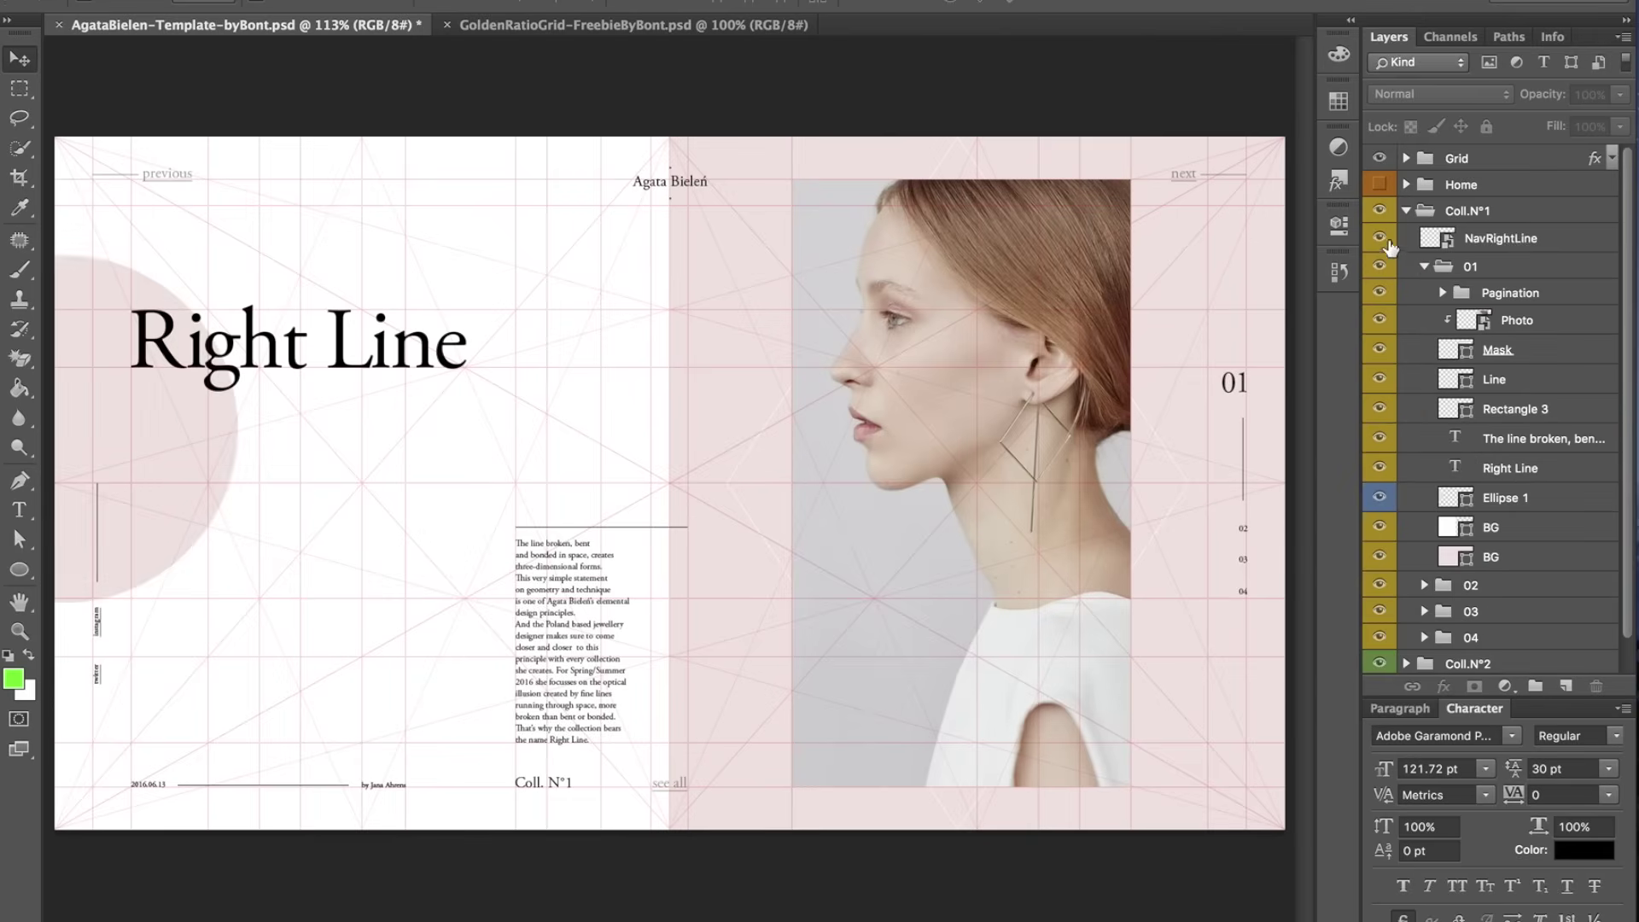
pyautogui.click(1406, 211)
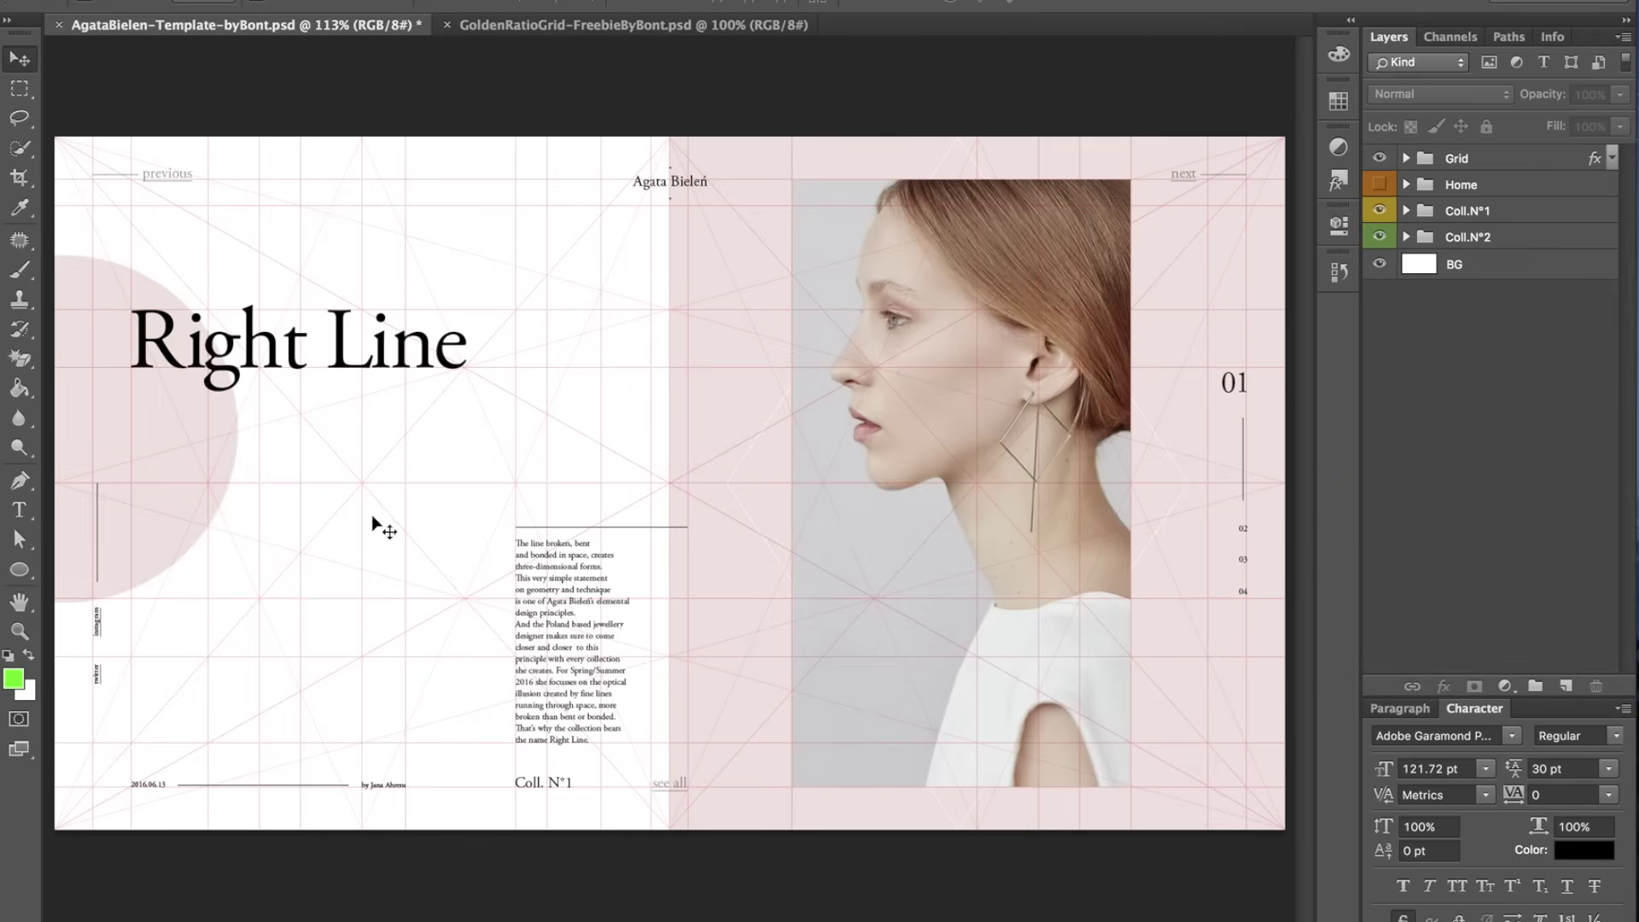
# - With the grid hidden, drag the circle onto the page and back half off the left edge, then show the grid
pyautogui.hotkey('ctrl', ',')
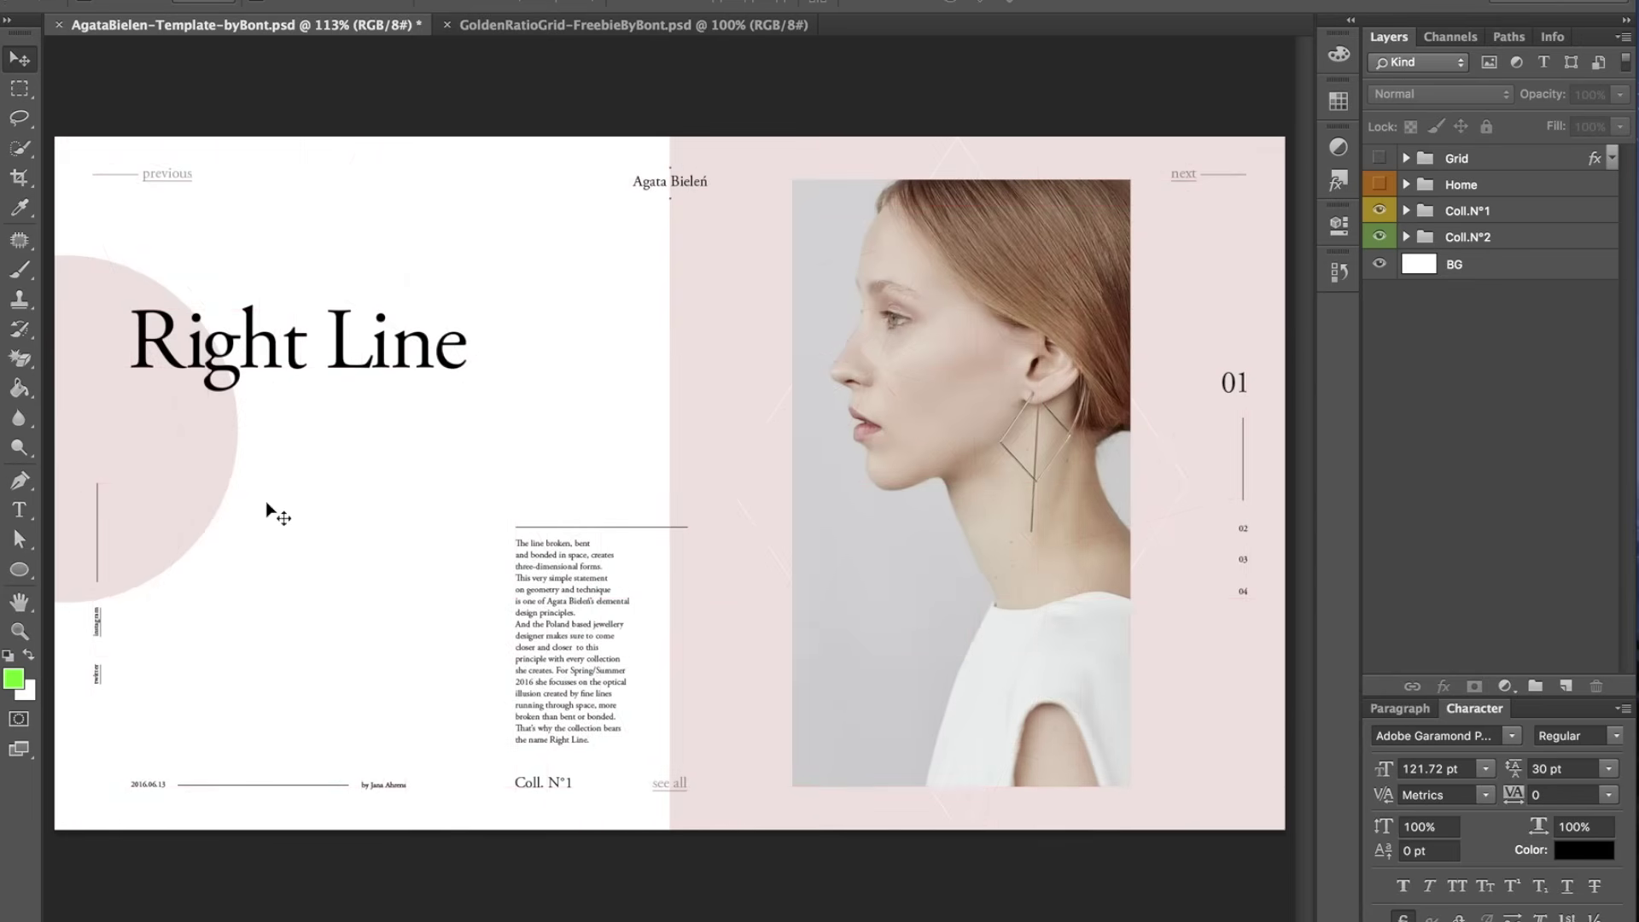
pyautogui.click(102, 391)
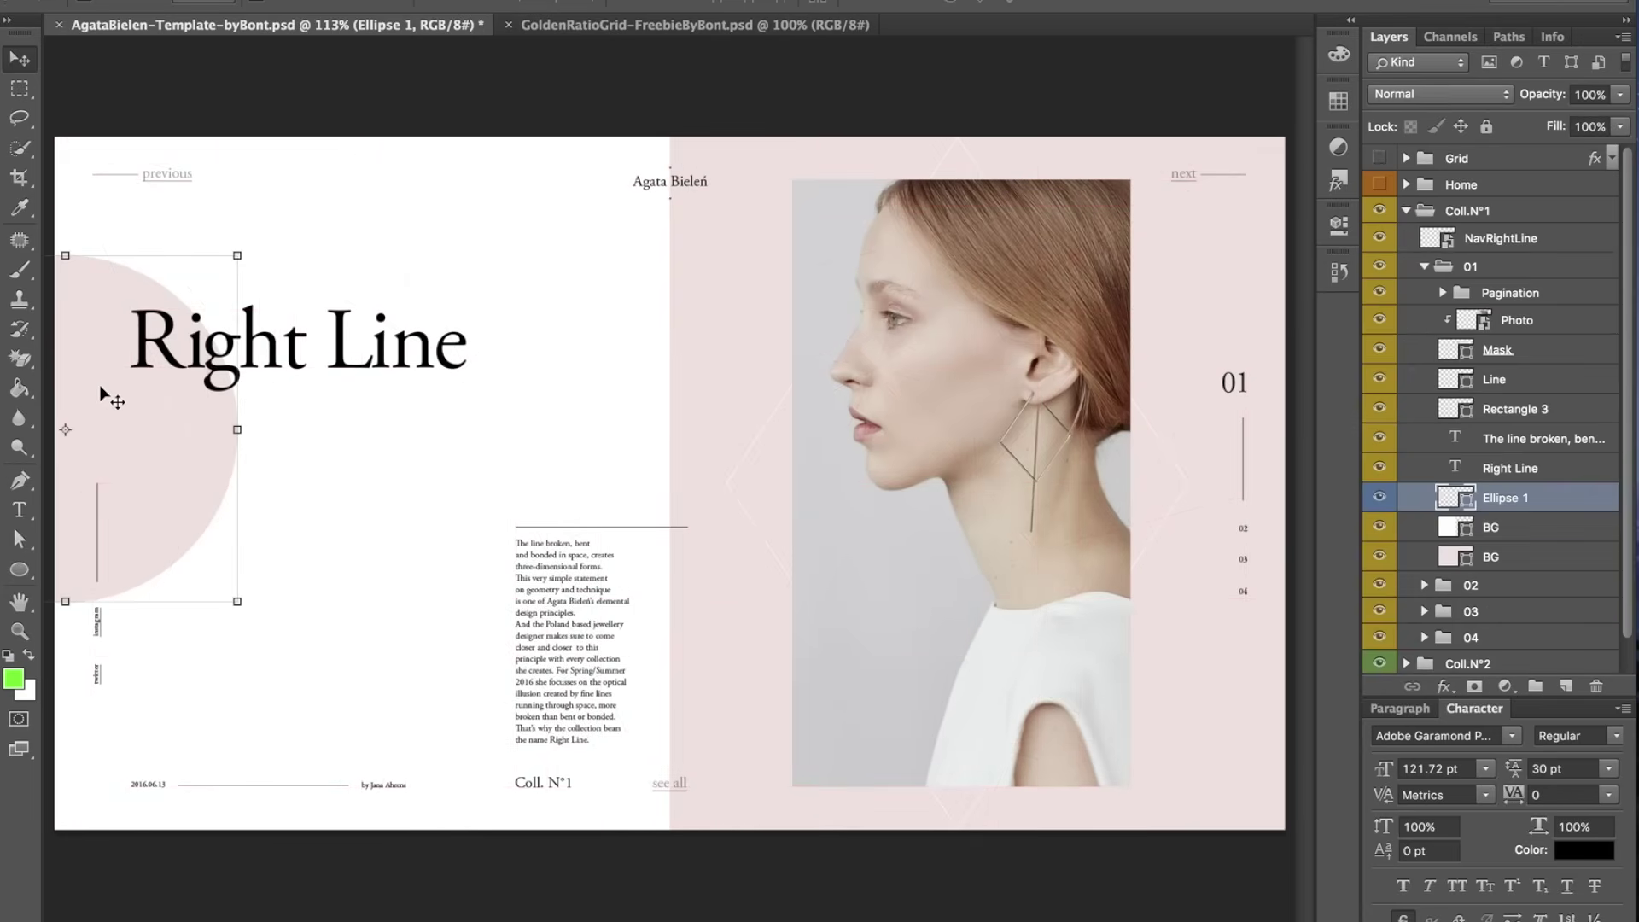
pyautogui.moveTo(101, 391); pyautogui.dragTo(176, 346)
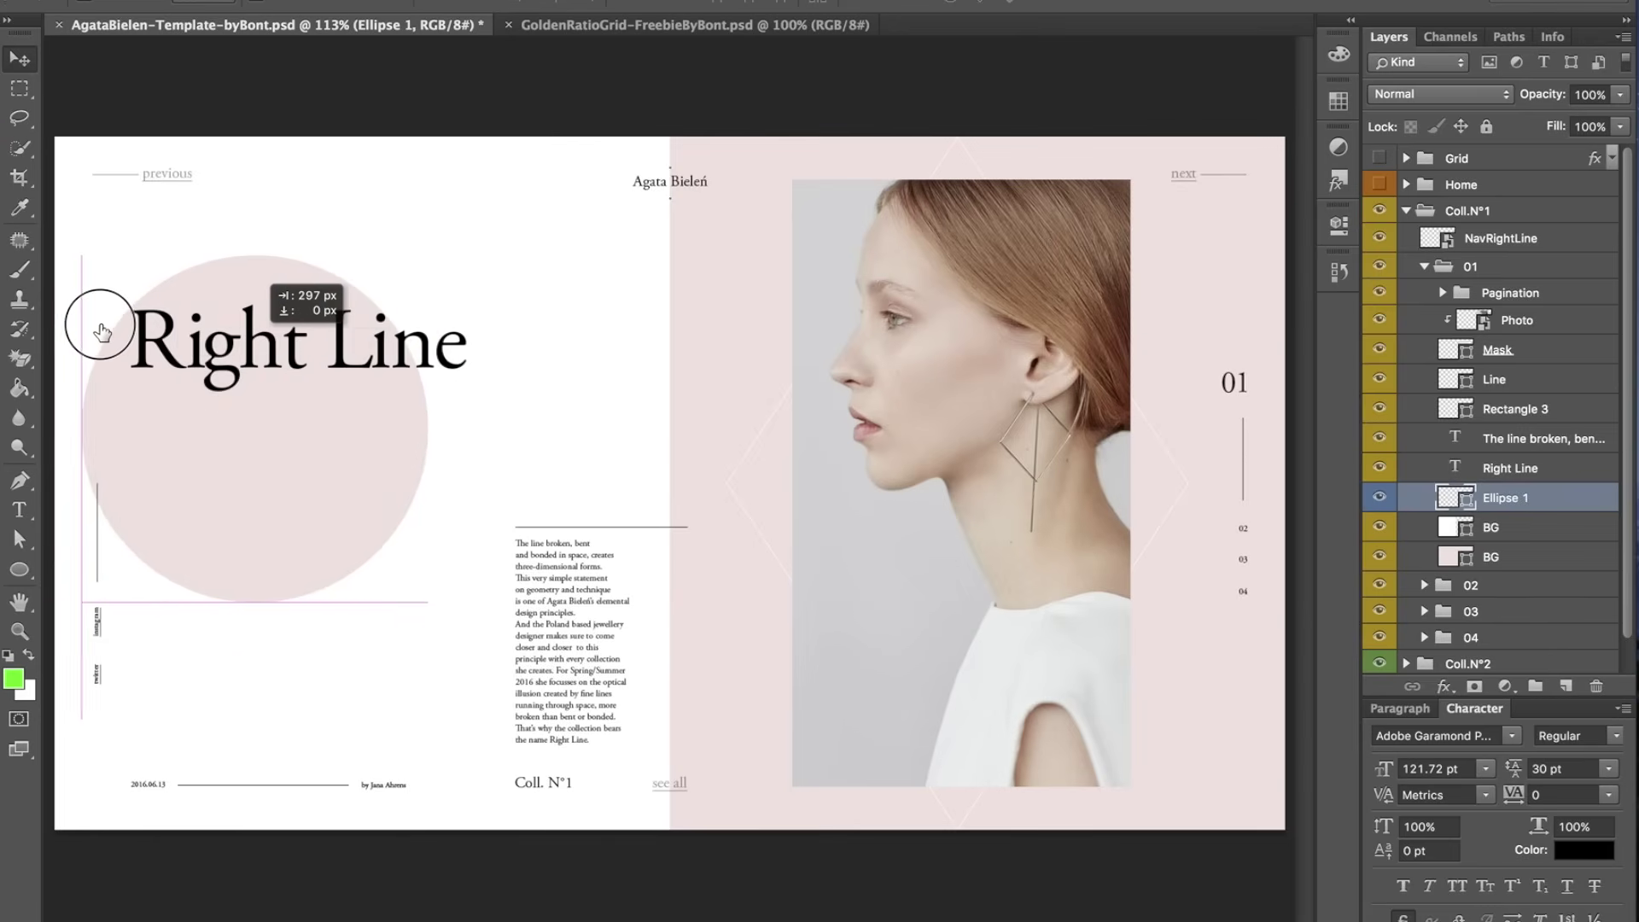
pyautogui.moveTo(101, 332); pyautogui.dragTo(162, 341)
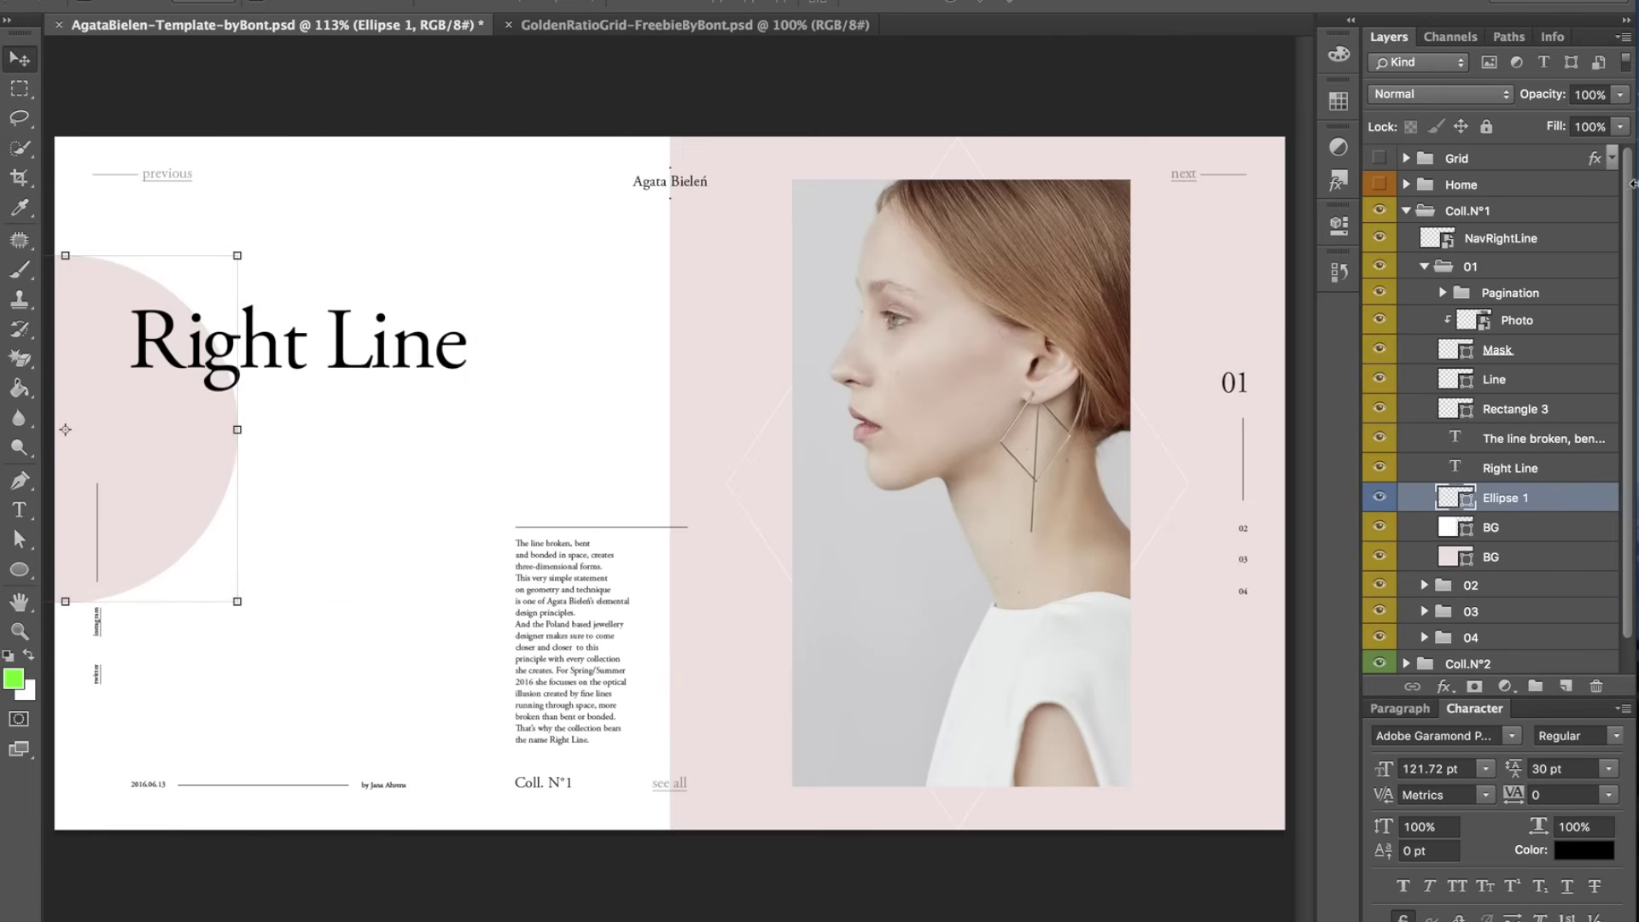
pyautogui.click(1380, 159)
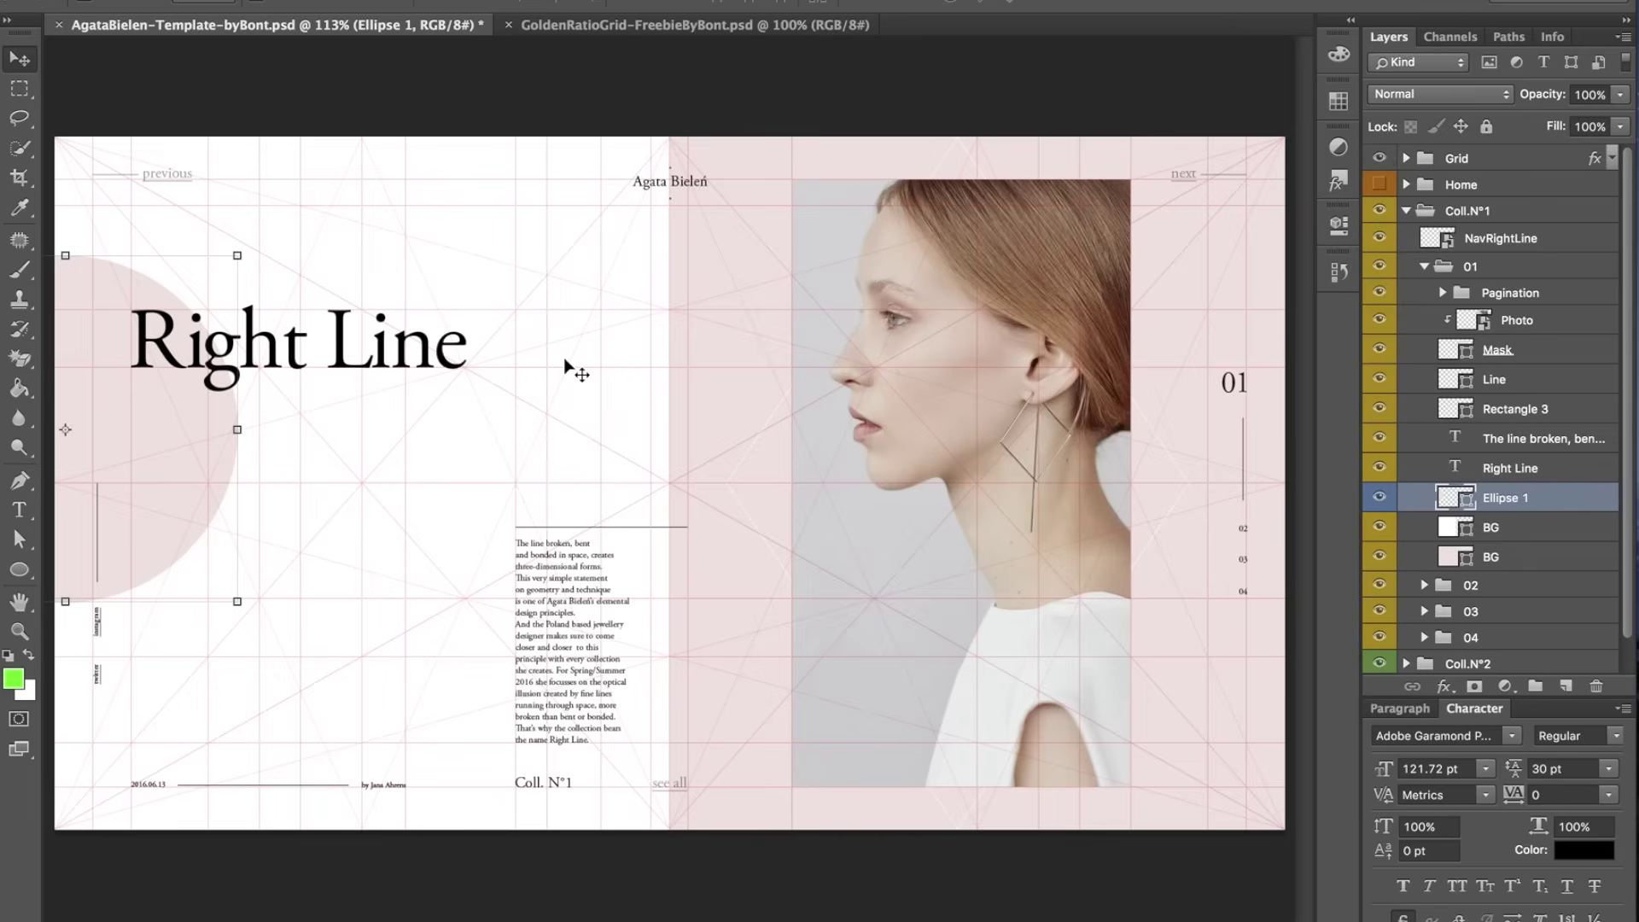
# - Drag the pink circle behind the Right Line title, check its grid alignment, then view the spread at 100%
pyautogui.moveTo(110, 400); pyautogui.dragTo(385, 354)
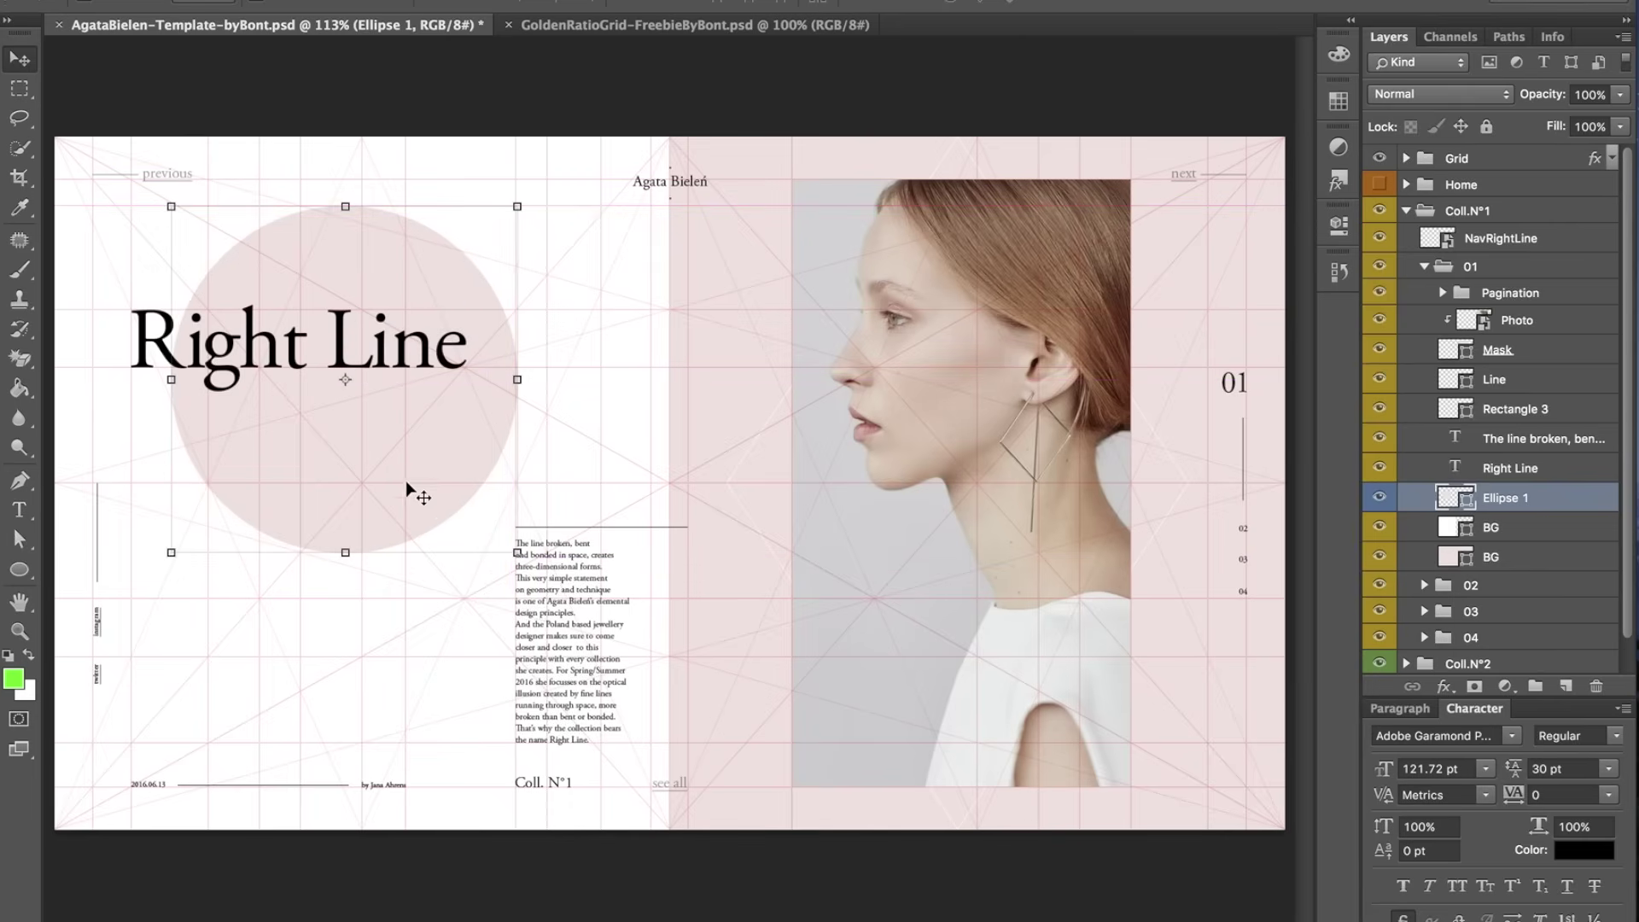
pyautogui.scroll(5, 468, 515)
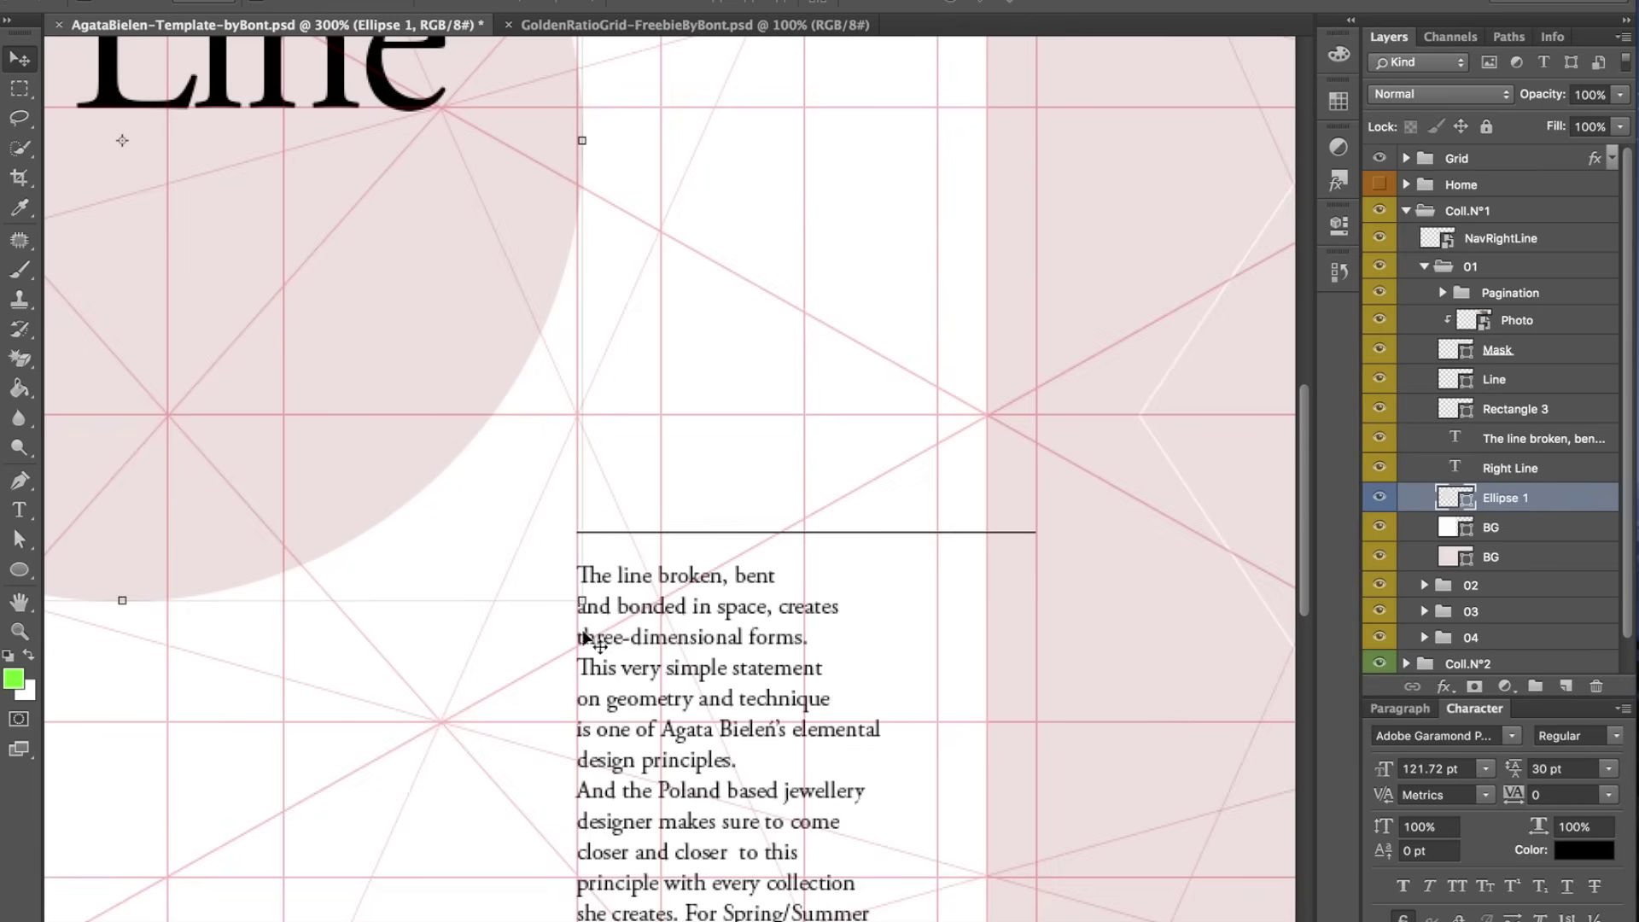
pyautogui.hscroll(-10, 589, 609)
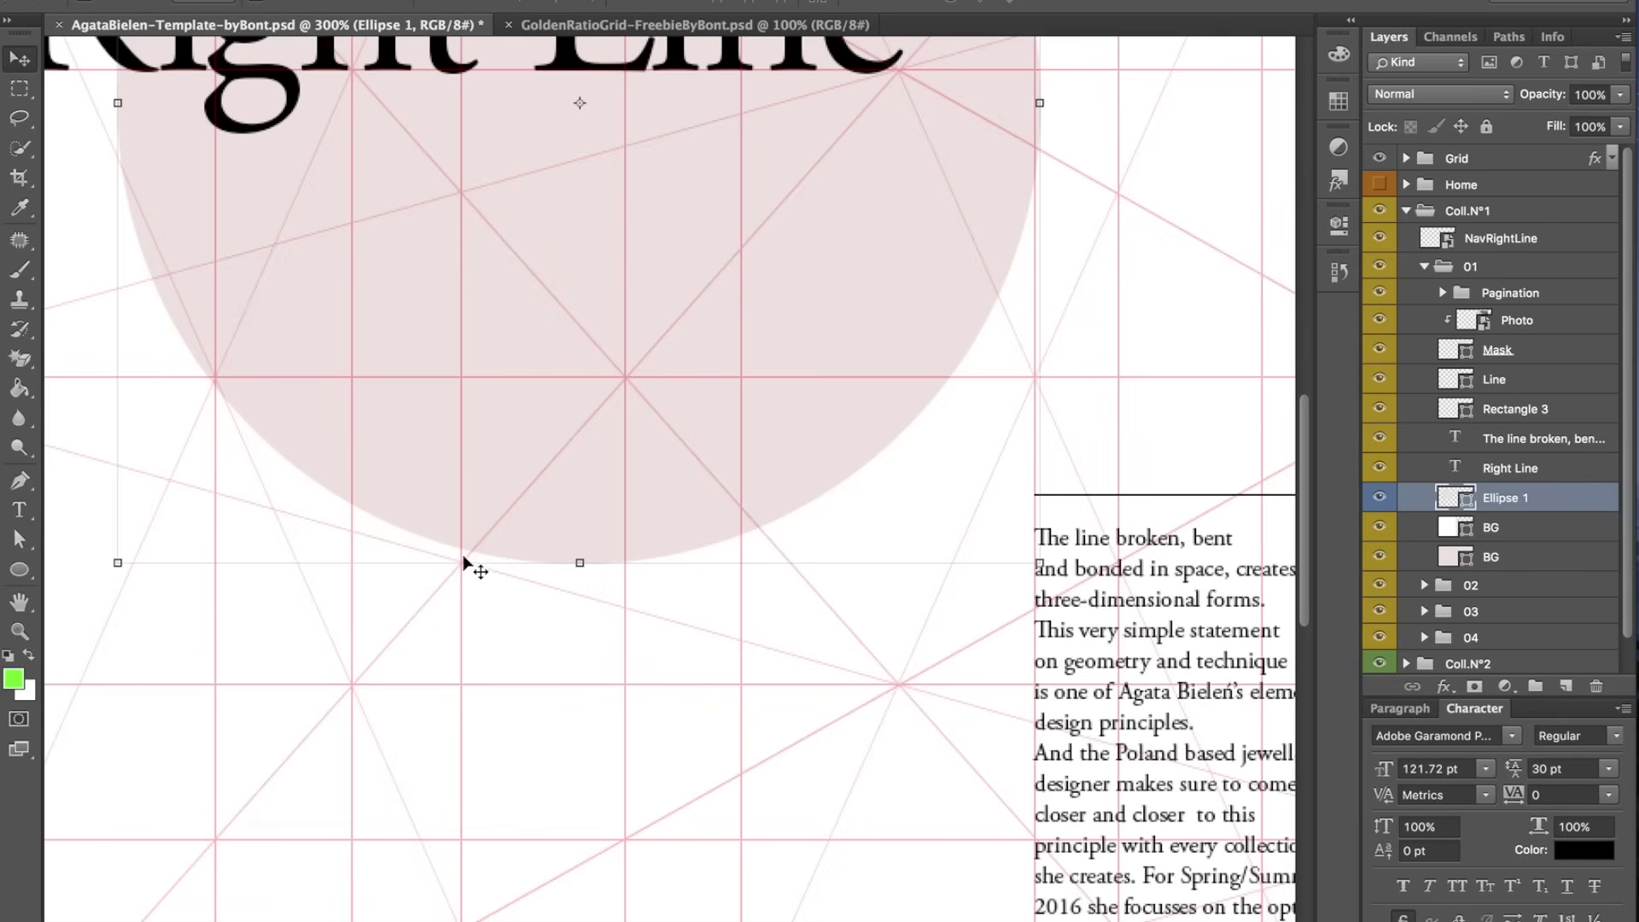
pyautogui.scroll(10, 459, 567)
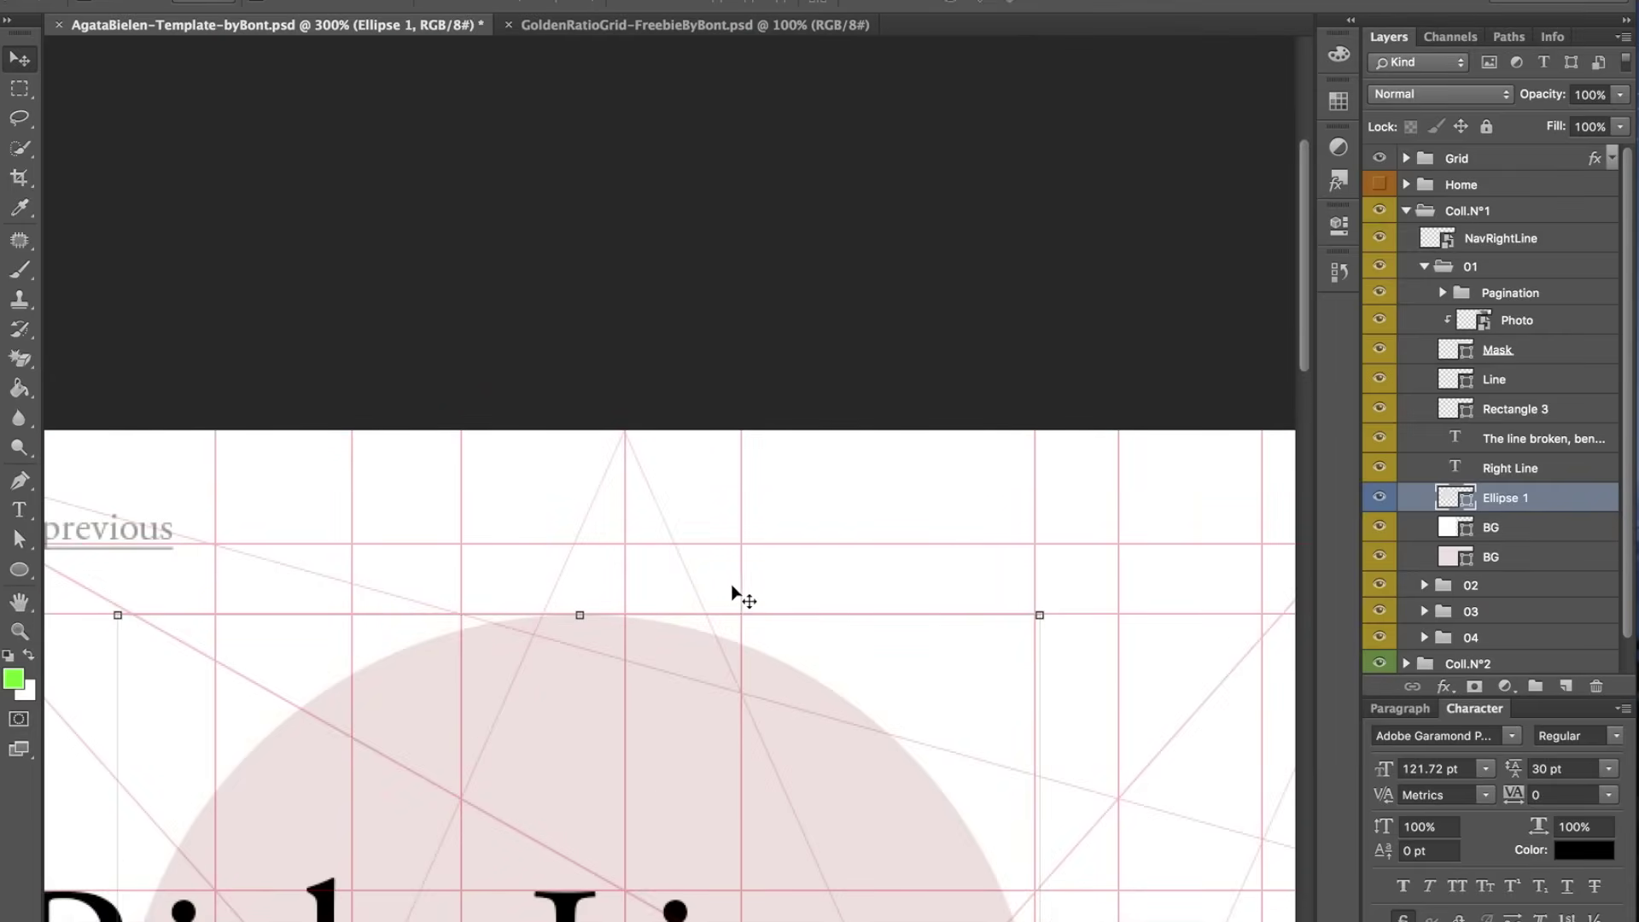
pyautogui.scroll(-10, 674, 663)
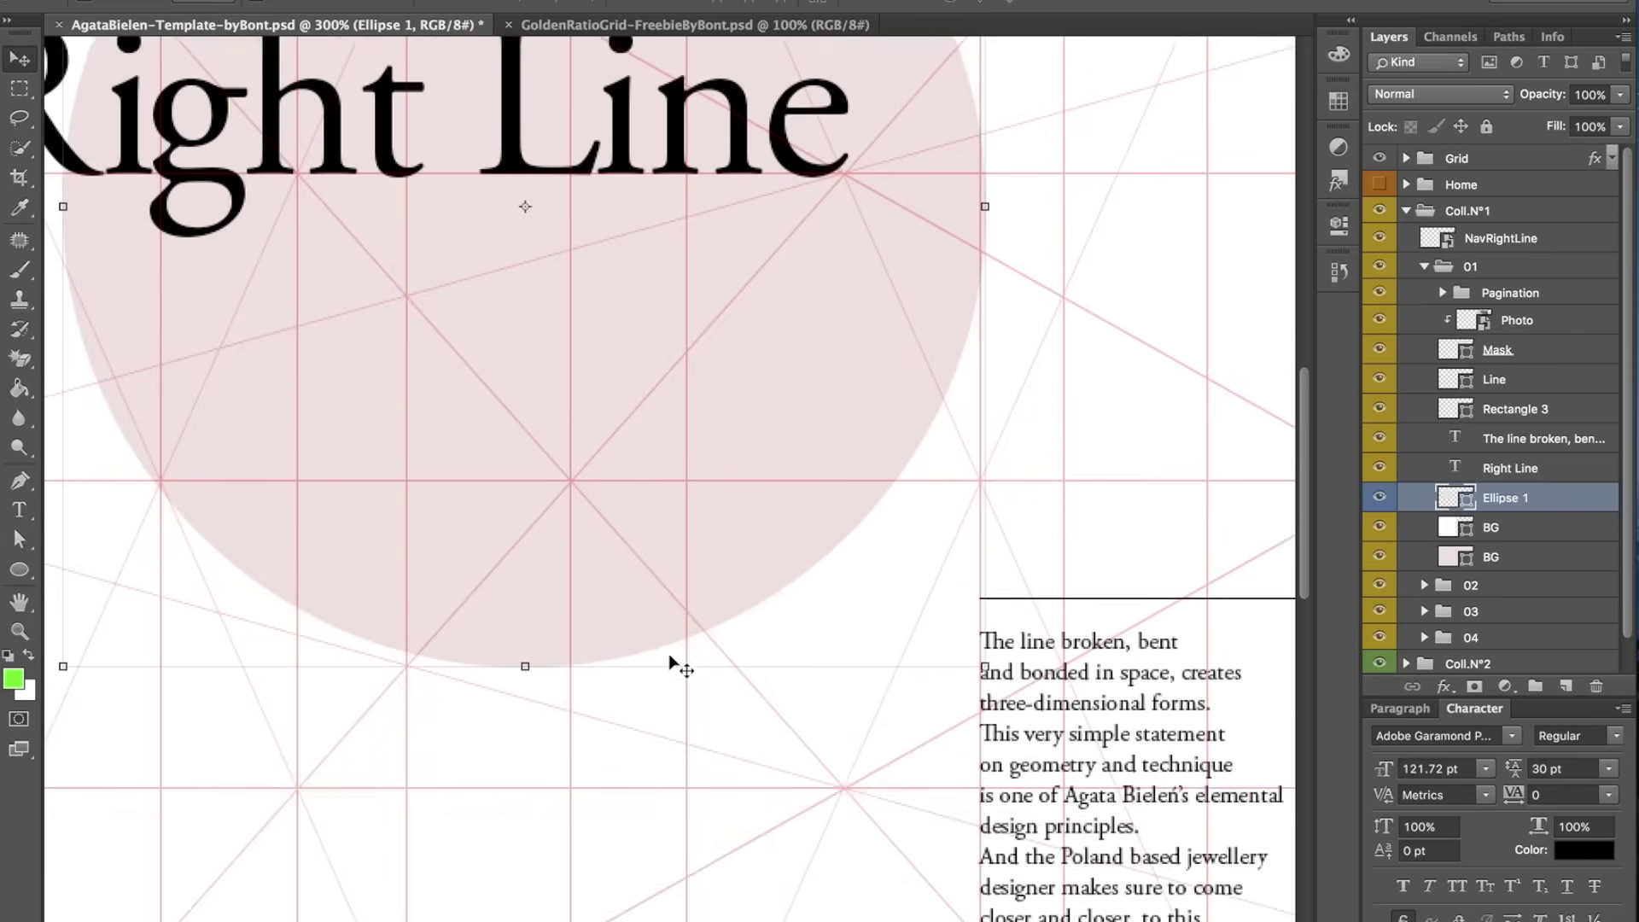
pyautogui.scroll(-2, 674, 663)
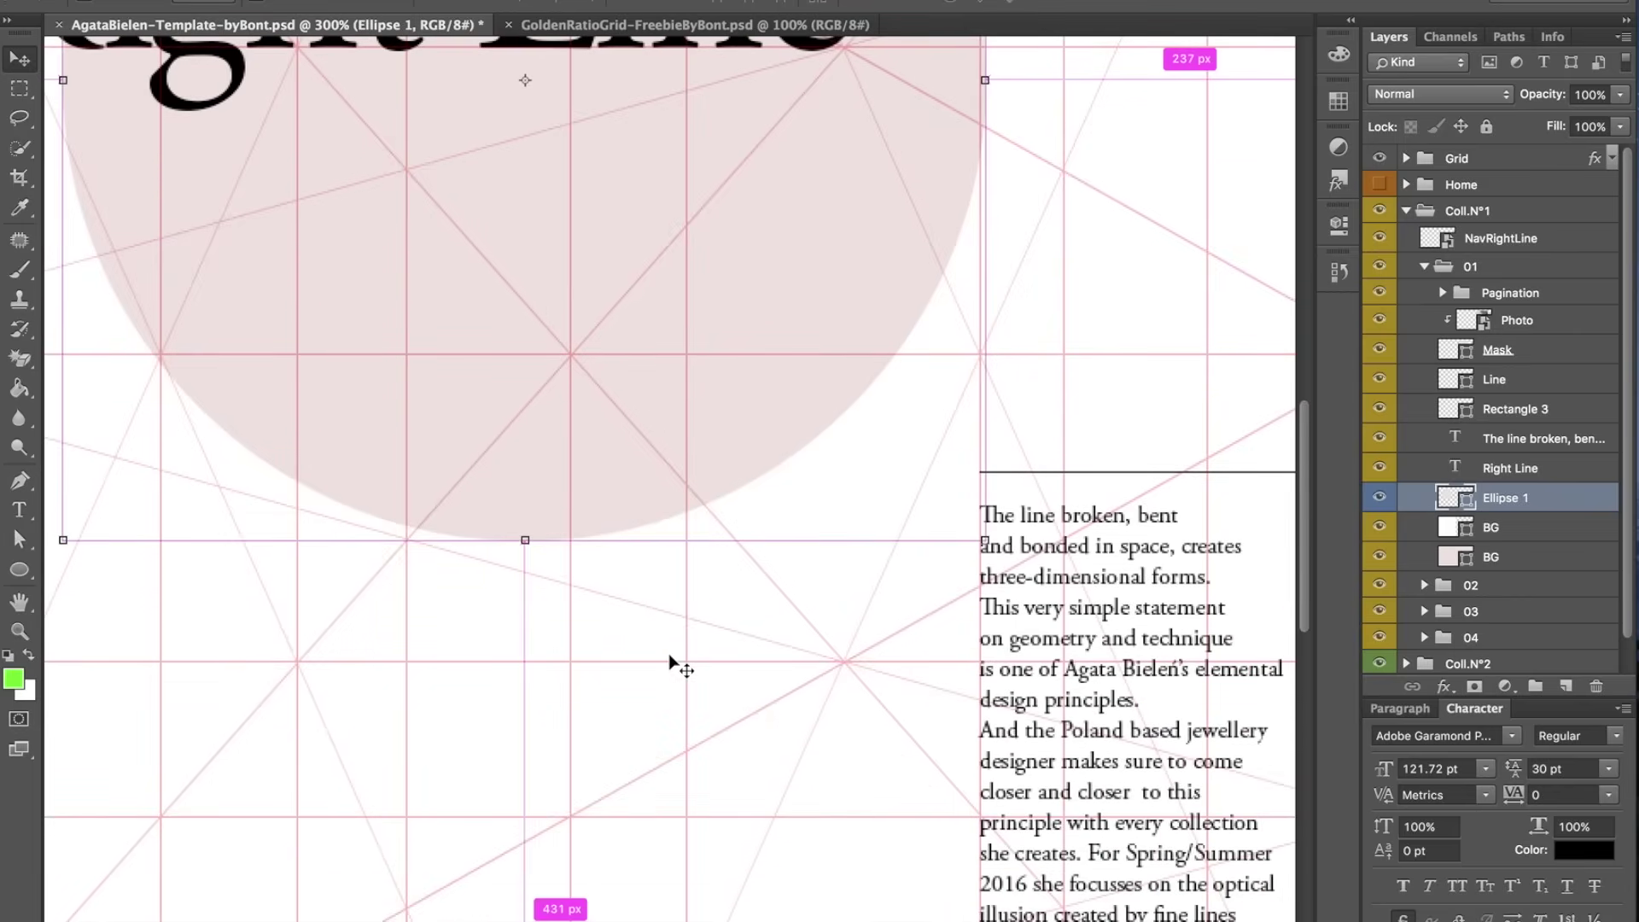
pyautogui.hotkey('ctrl', '0')
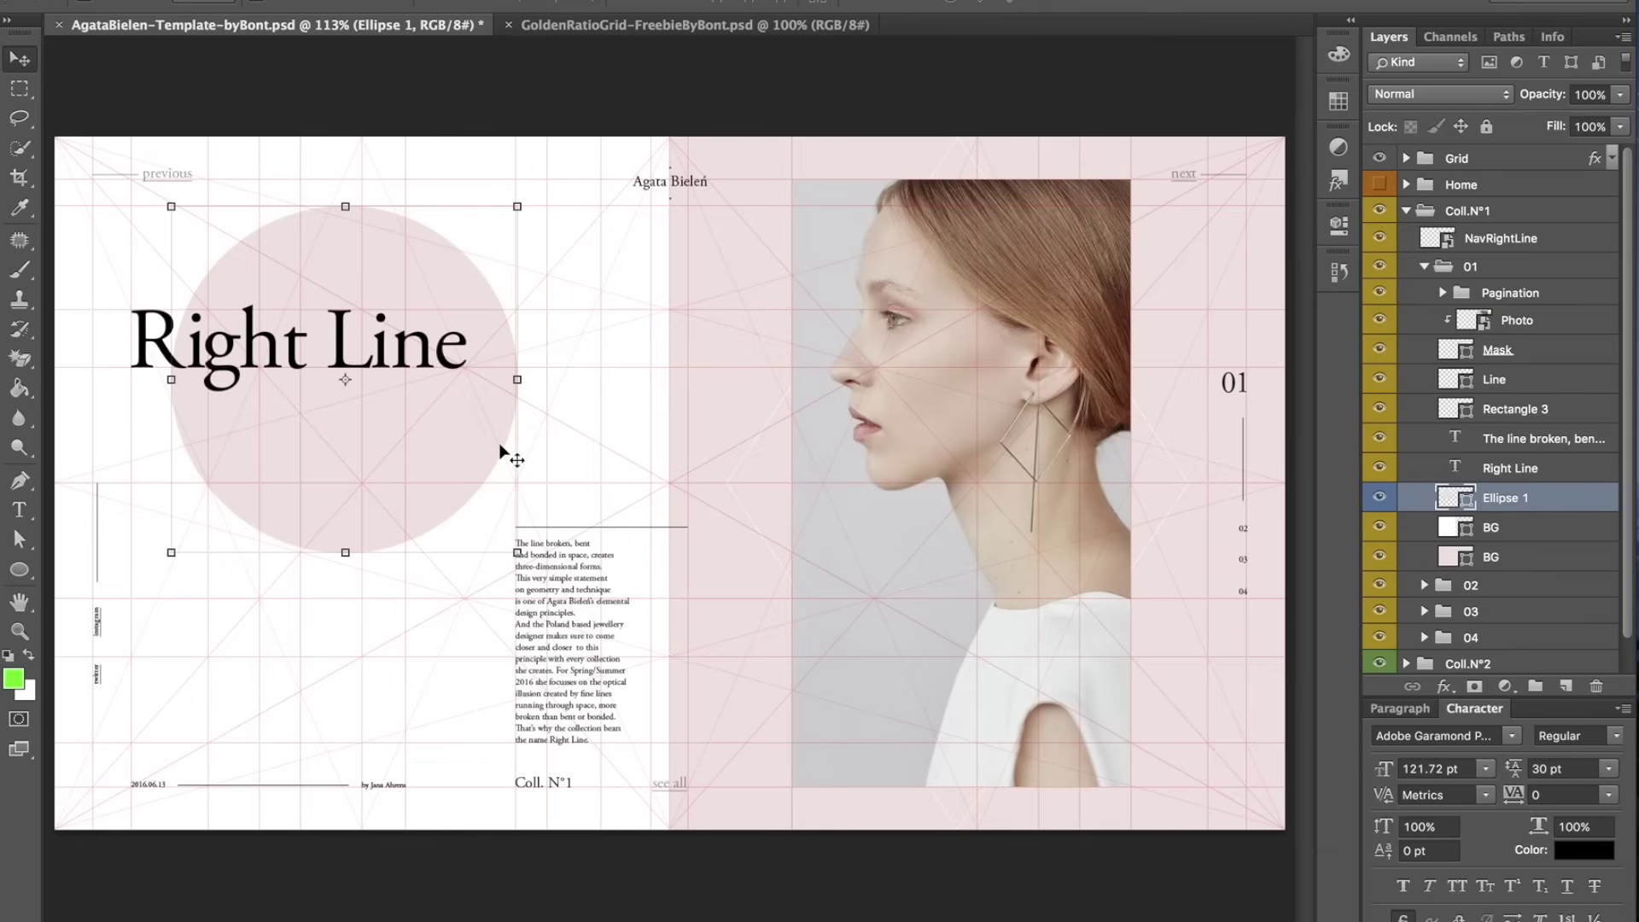
pyautogui.hotkey('ctrl', '1')
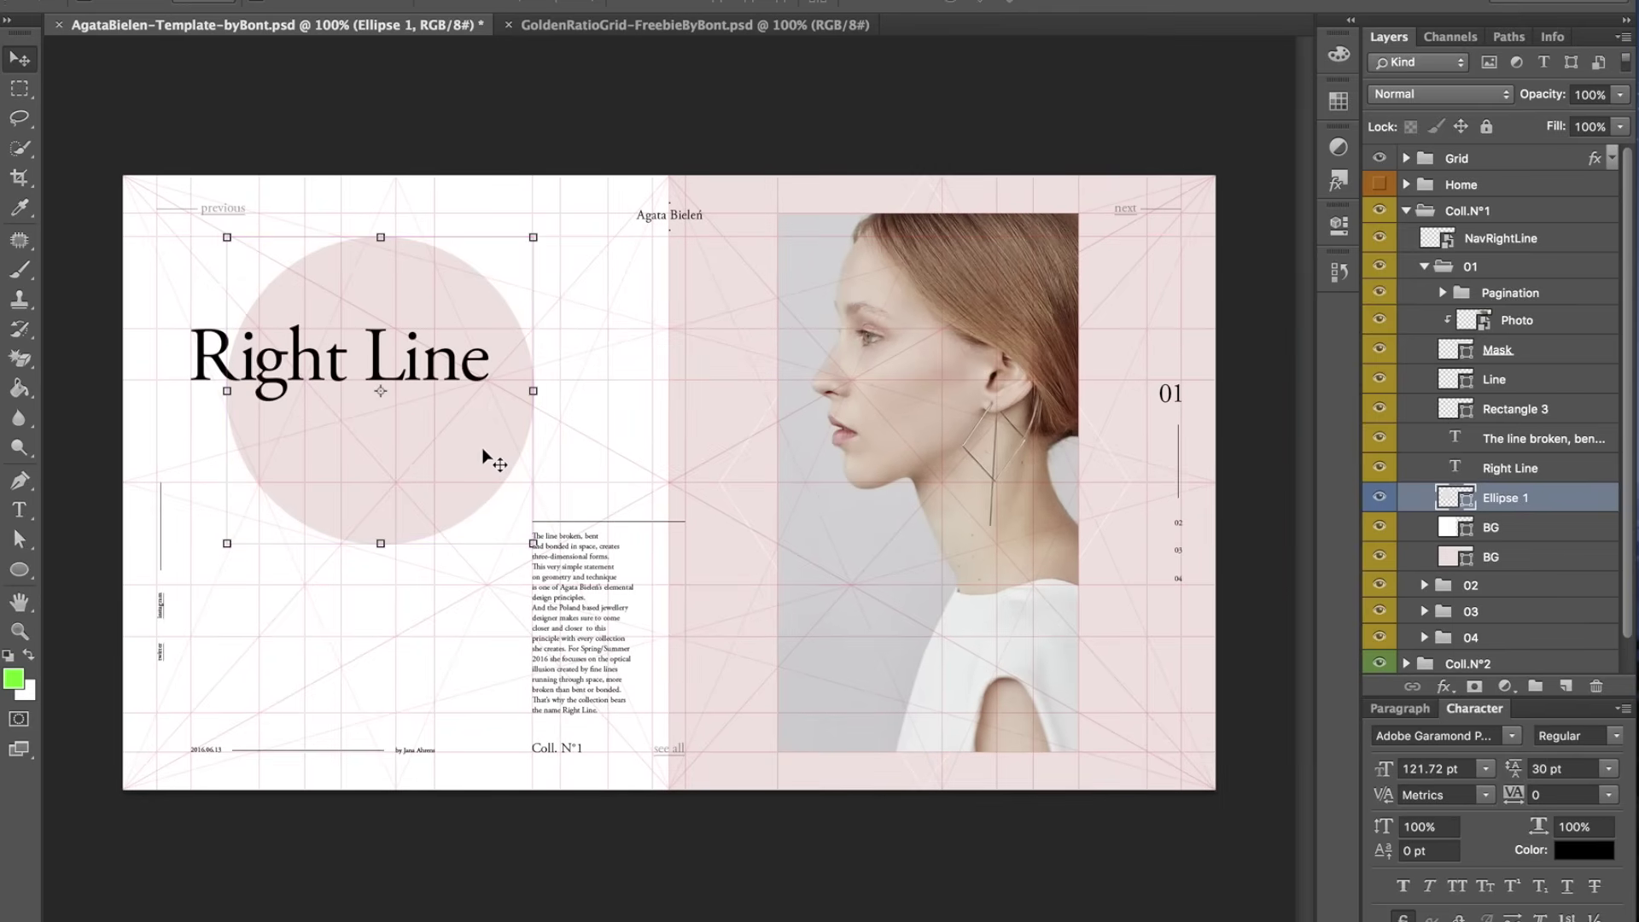
# - Move the circle back half off the left edge, nudging it left onto a vertical grid line
pyautogui.moveTo(482, 449); pyautogui.dragTo(235, 493)
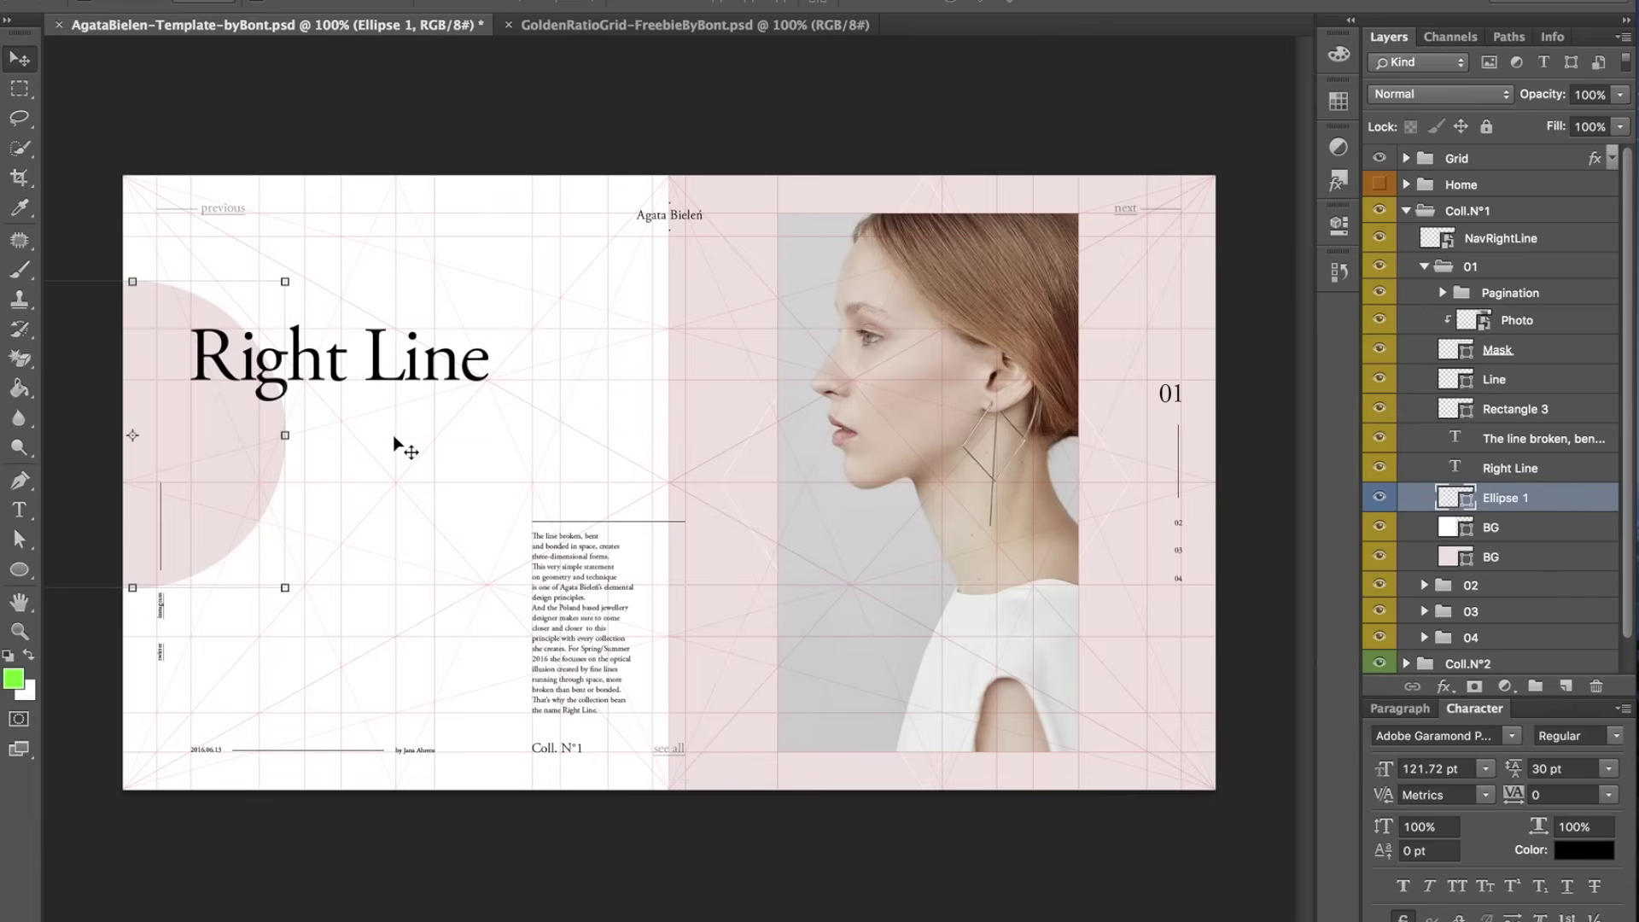
pyautogui.press('Left')
pyautogui.press('Left')
pyautogui.press('Left')
pyautogui.press('Left')
pyautogui.press('Left')
pyautogui.press('Left')
pyautogui.press('Left')
pyautogui.press('Left')
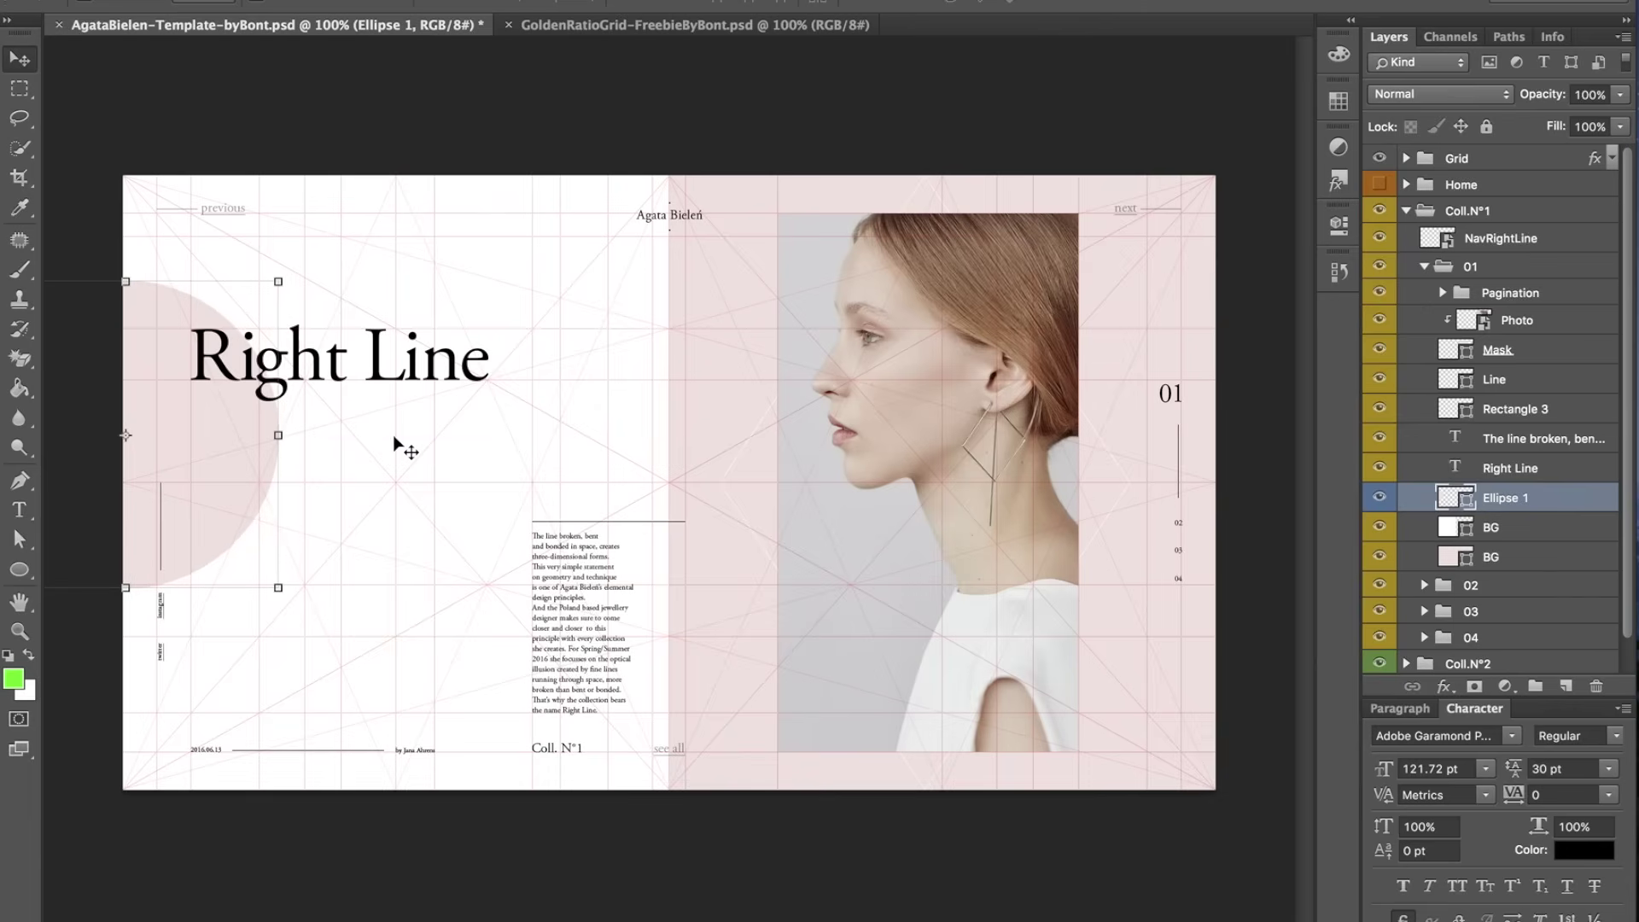
pyautogui.click(337, 147)
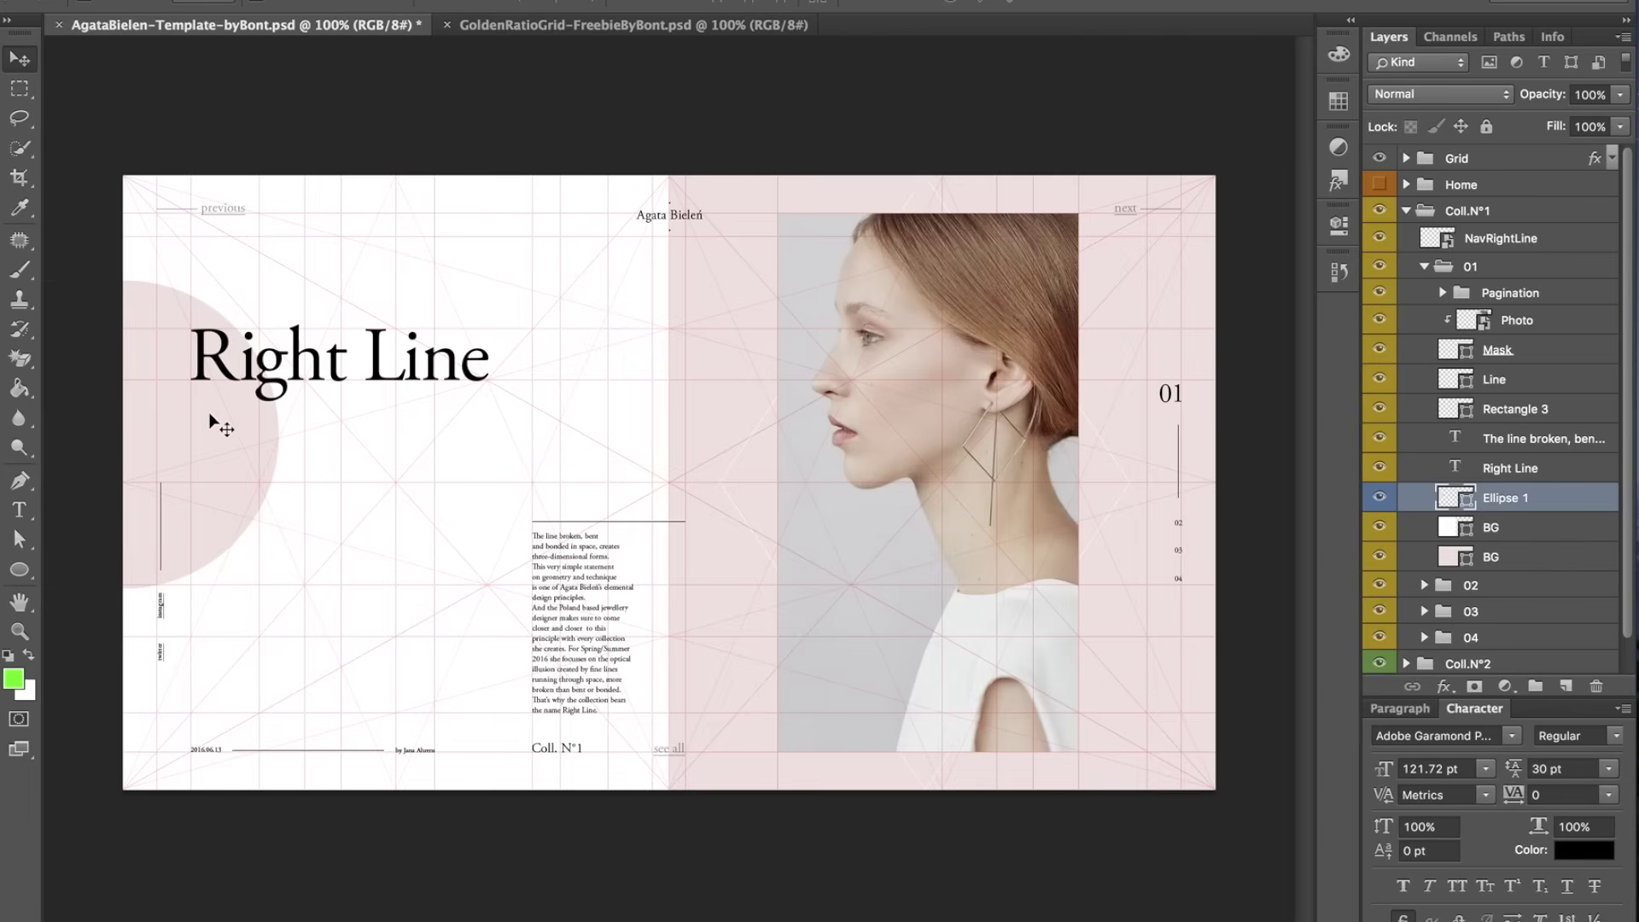
pyautogui.keyDown('ctrl'); pyautogui.click(261, 439); pyautogui.keyUp('ctrl')
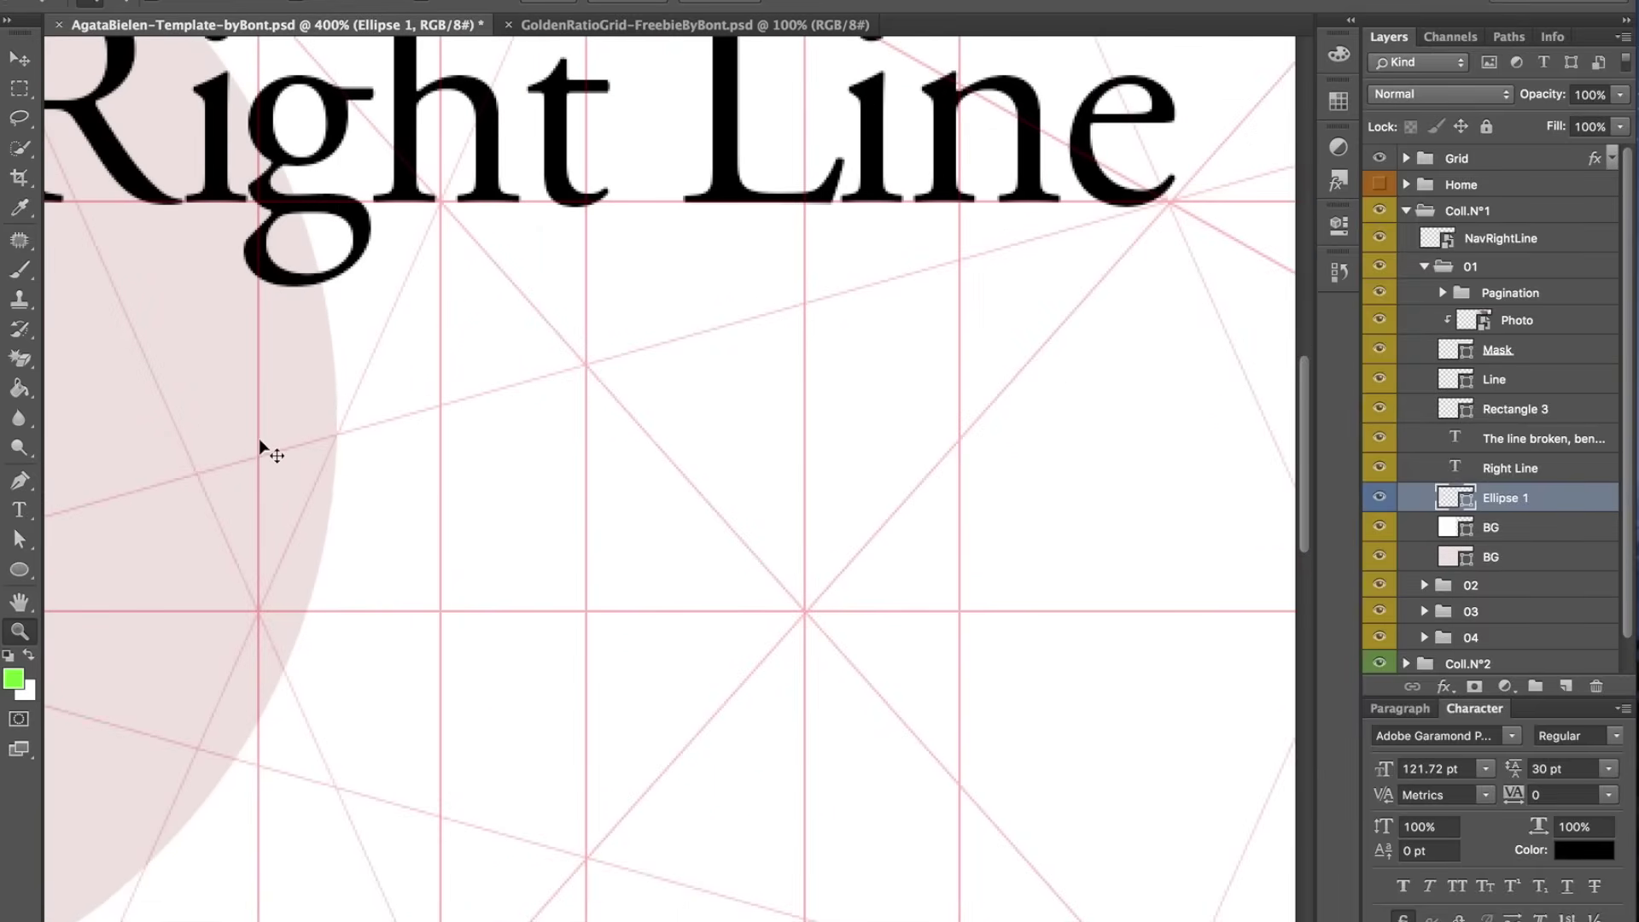
pyautogui.press('v')
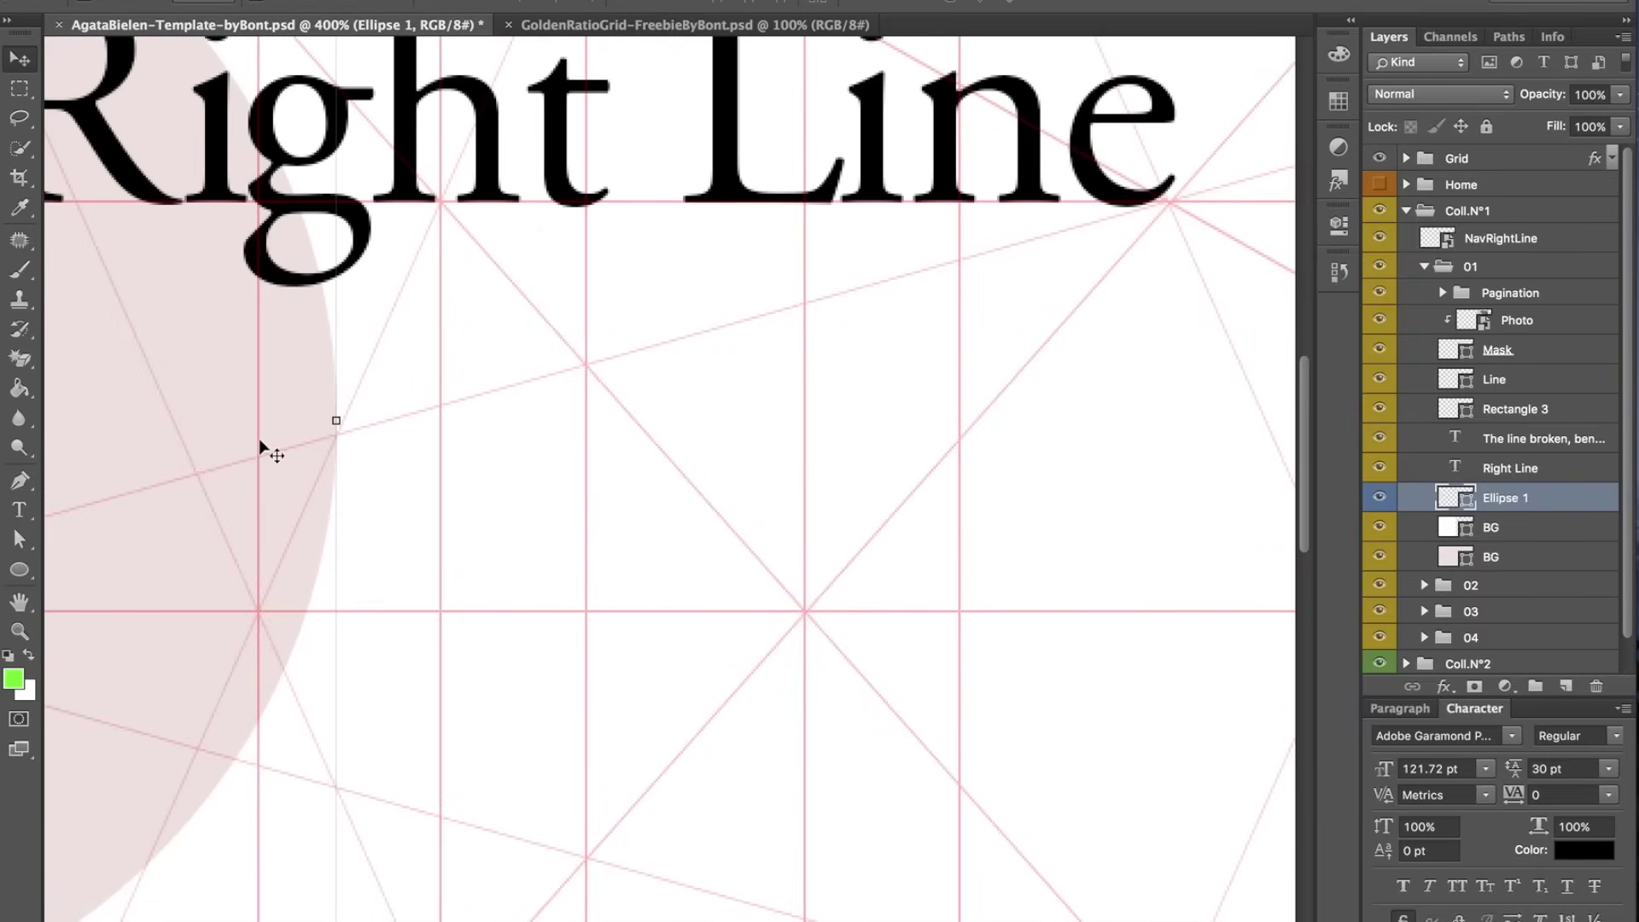
pyautogui.hotkey('ctrl', '1')
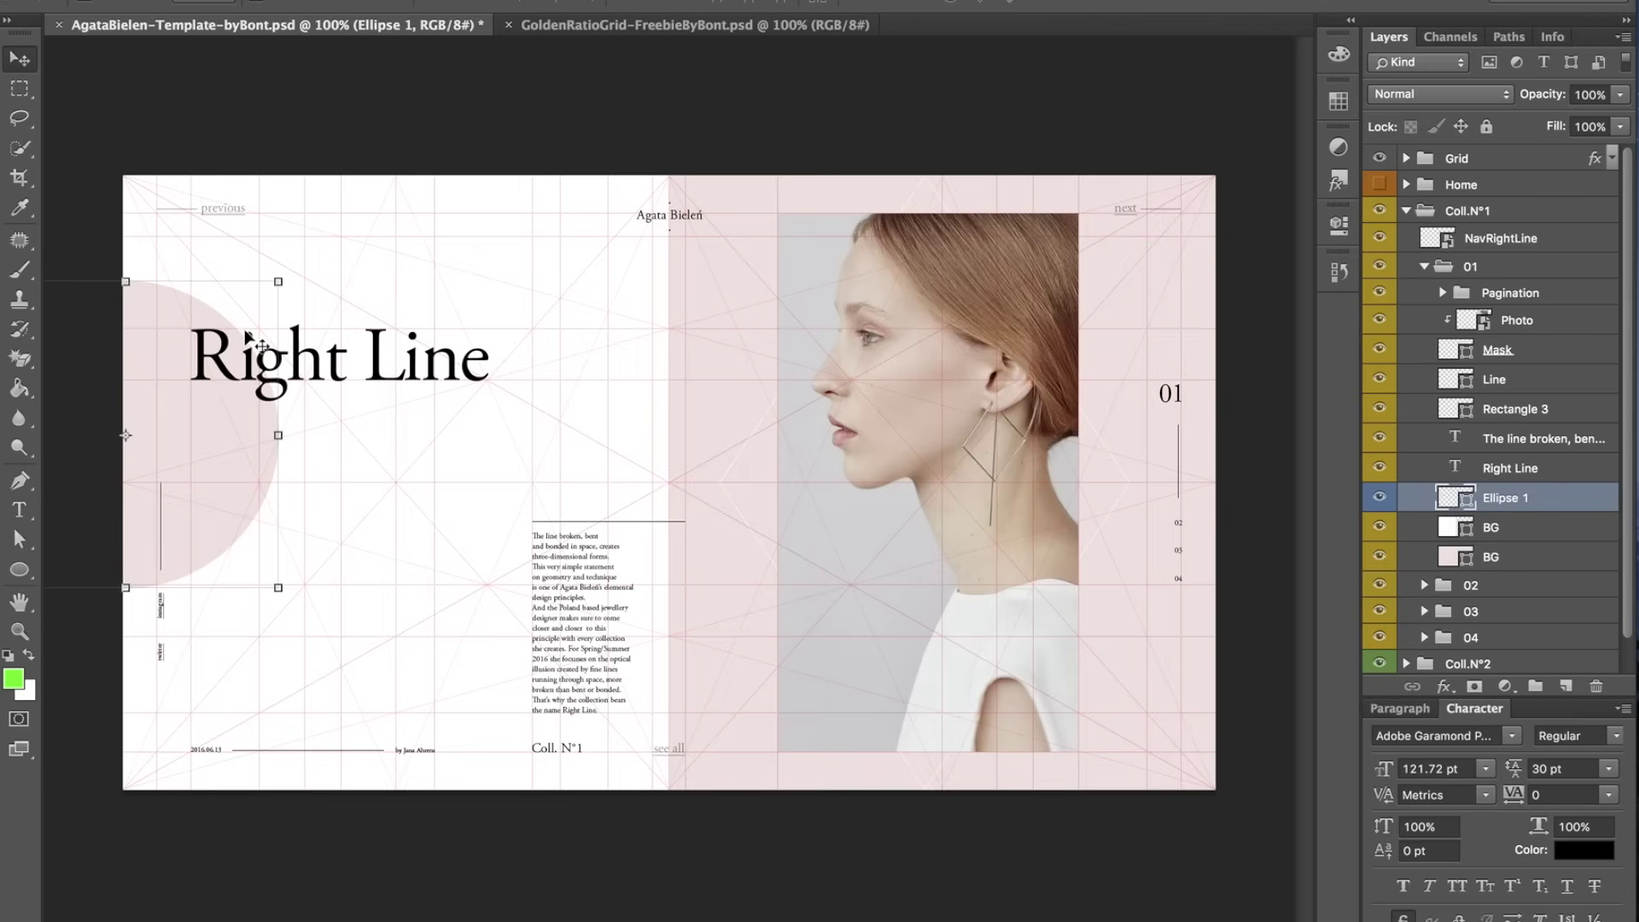
# - Collapse the Coll.N°1 group in the Layers panel and deselect it
pyautogui.click(1404, 210)
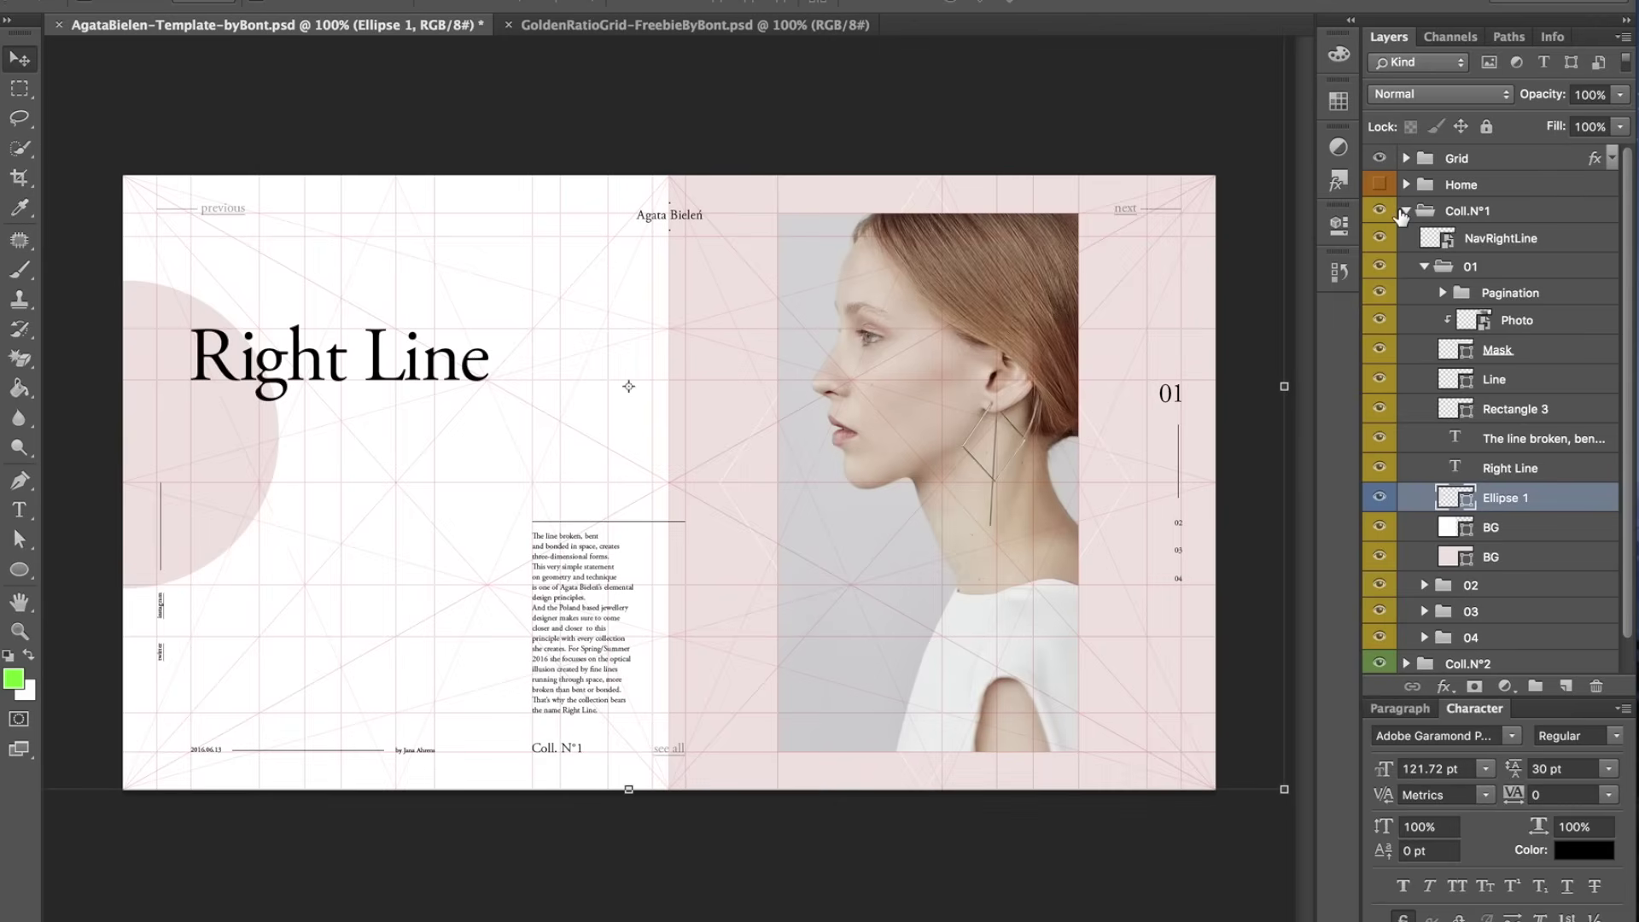
pyautogui.click(1405, 210)
pyautogui.click(1427, 465)
# - Hide the Grid group's golden-ratio overlay by turning off its eye icon
pyautogui.click(1379, 158)
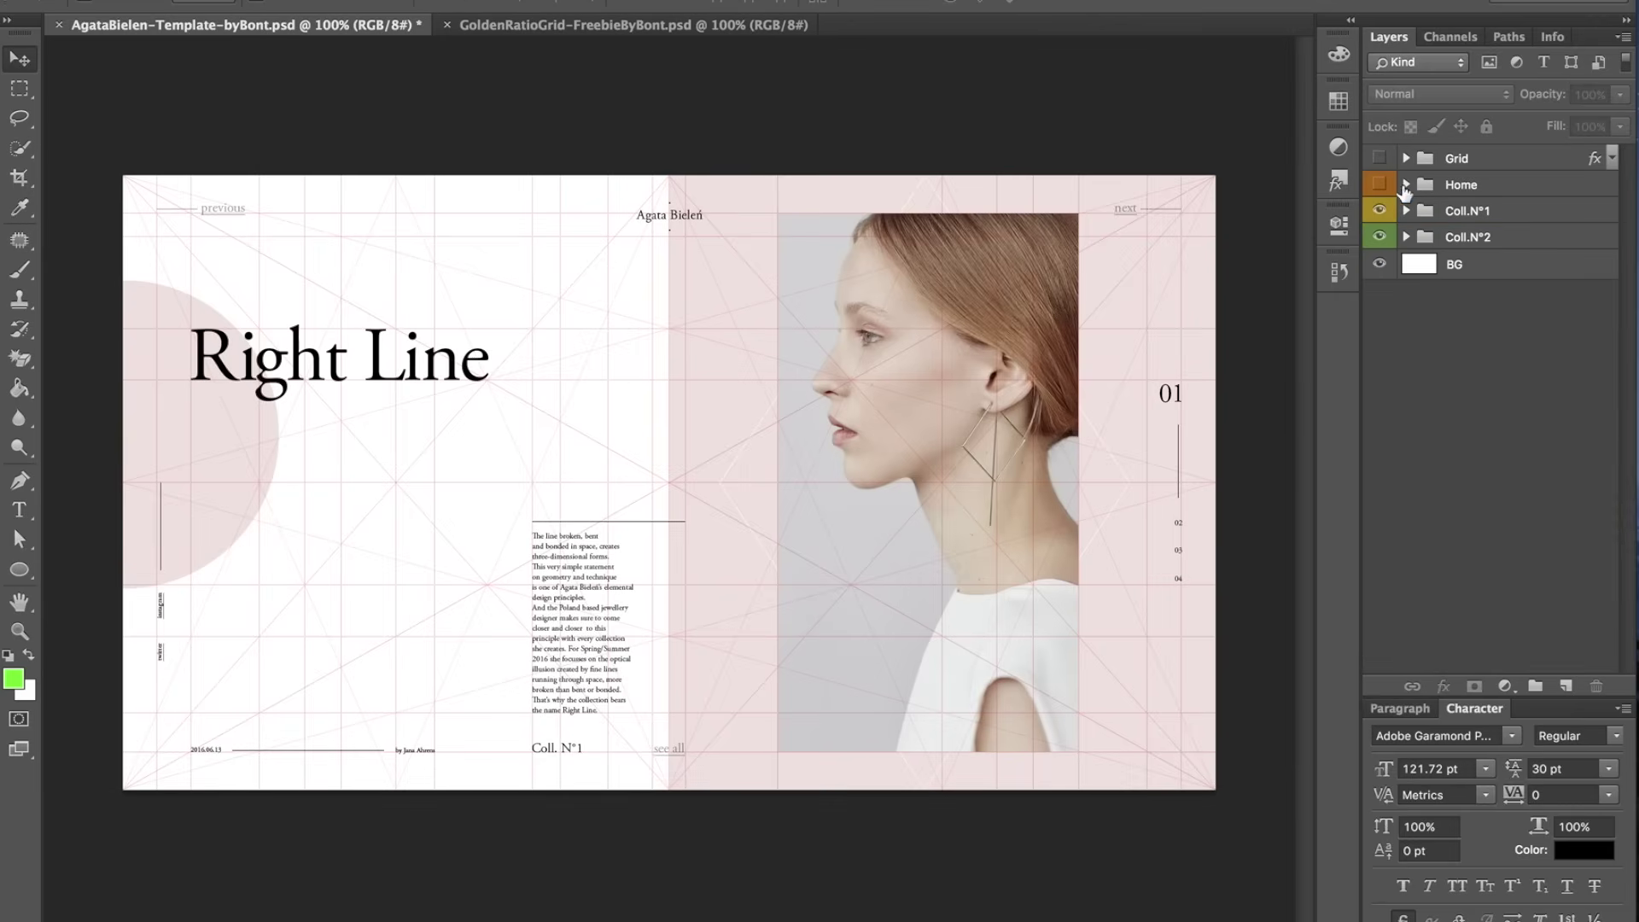